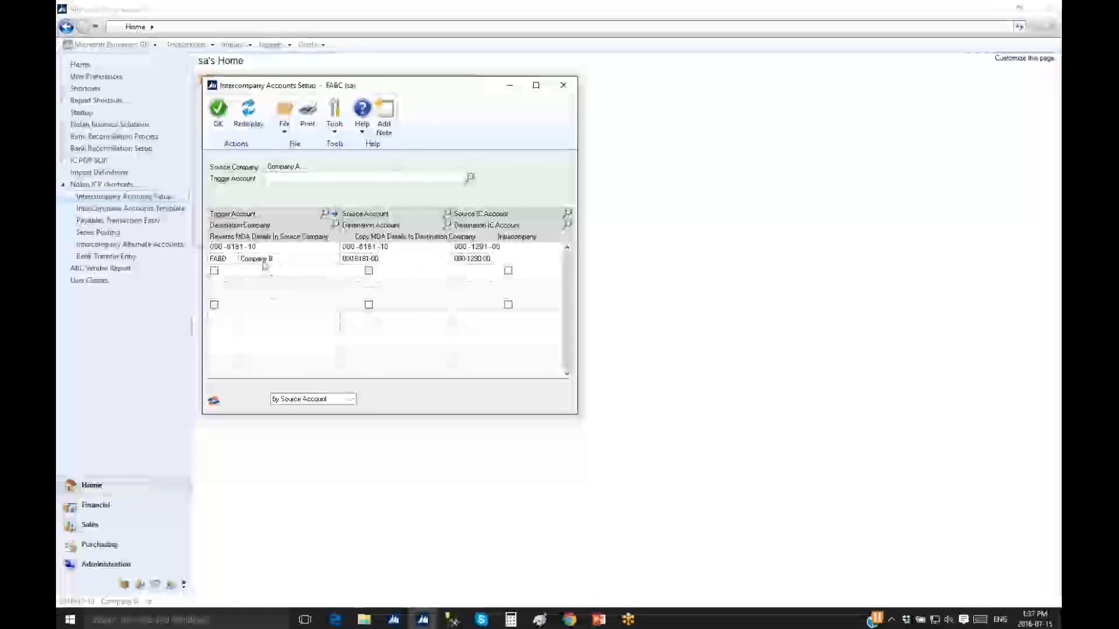
{"action": "double_click", "coordinate": [236, 246]}
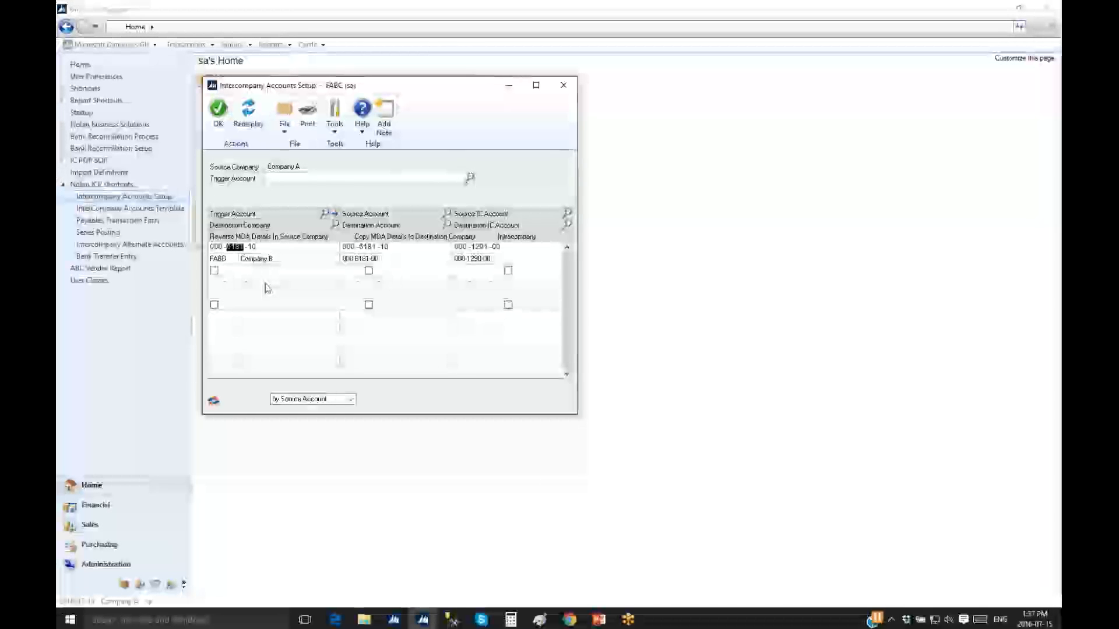
{"action": "key", "text": "Tab"}
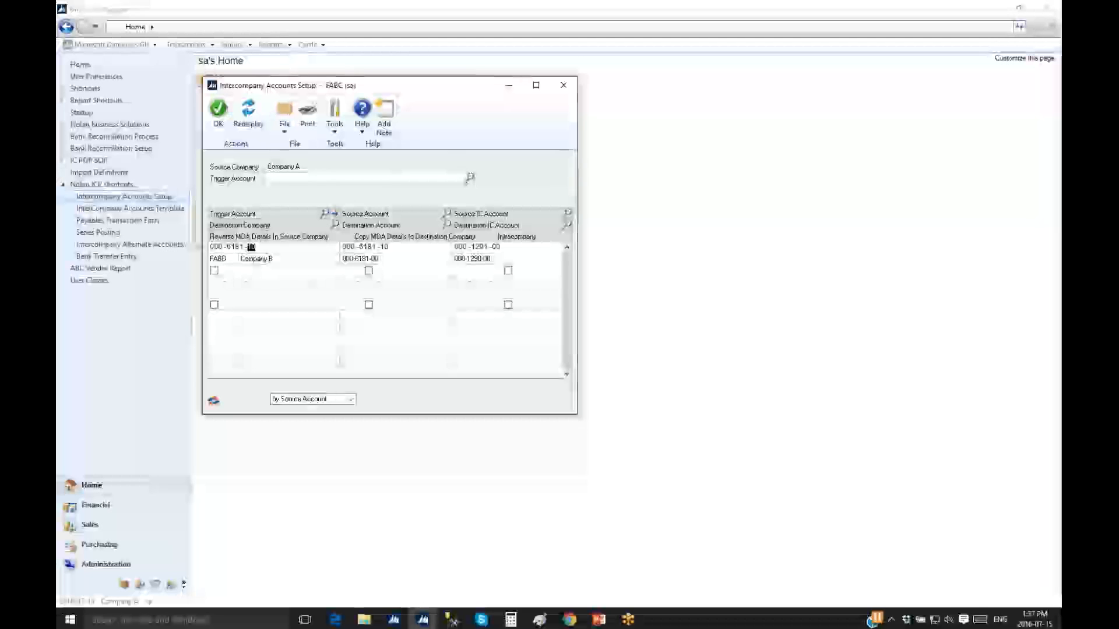
{"action": "key", "text": "Tab"}
{"action": "key", "text": "Tab"}
{"action": "key", "text": "Tab"}
{"action": "key", "text": "Tab"}
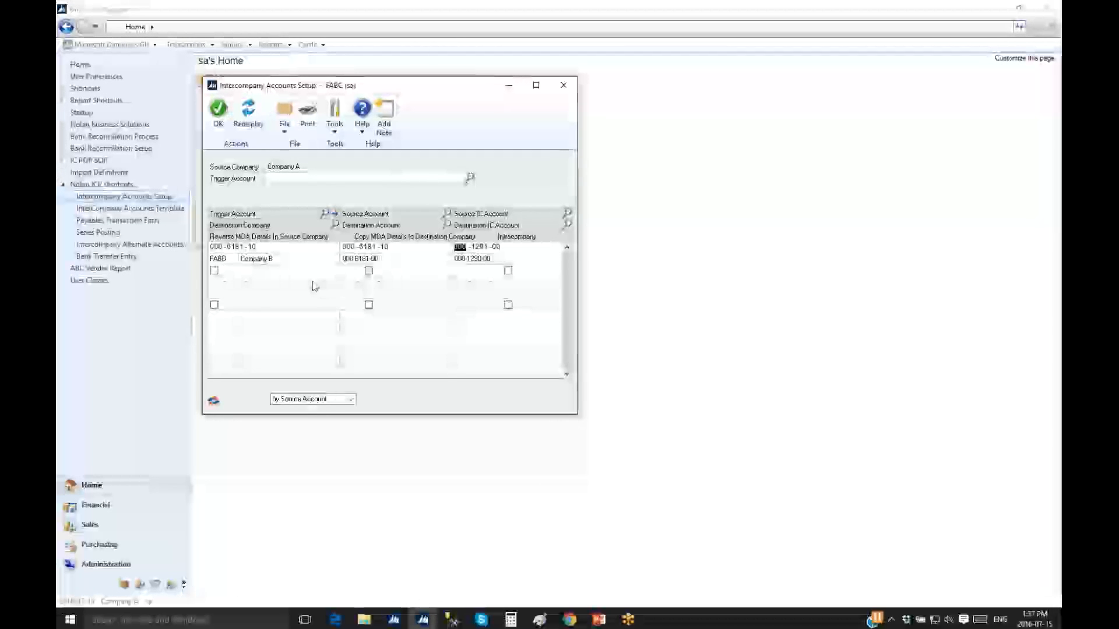
{"action": "key", "text": "Tab"}
{"action": "key", "text": "Tab"}
{"action": "key", "text": "Tab"}
{"action": "key", "text": "Tab"}
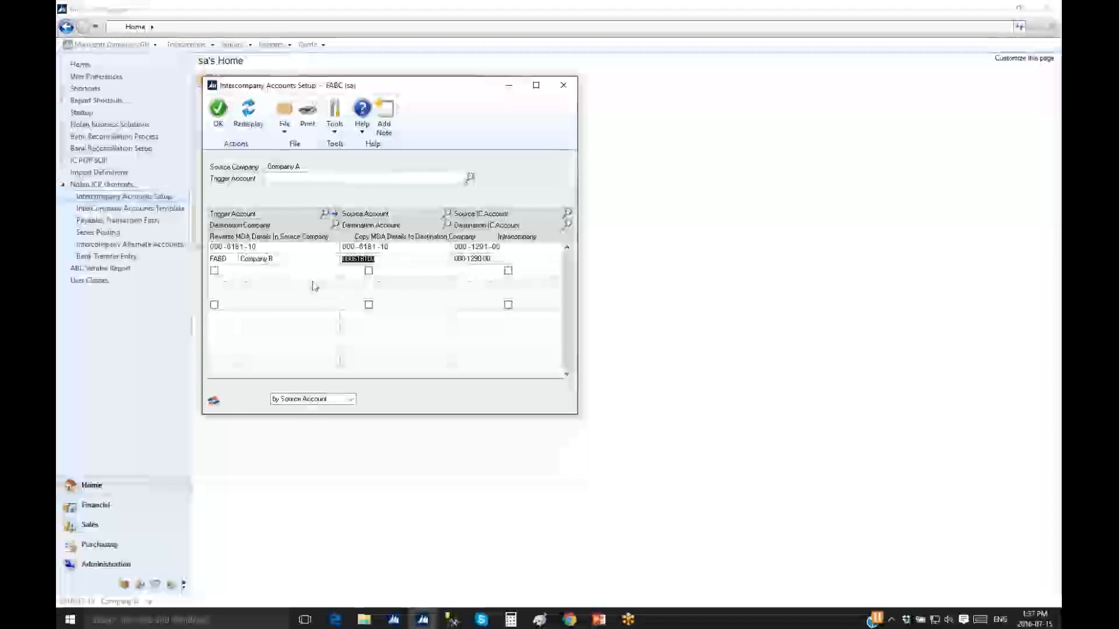
{"action": "key", "text": "Tab"}
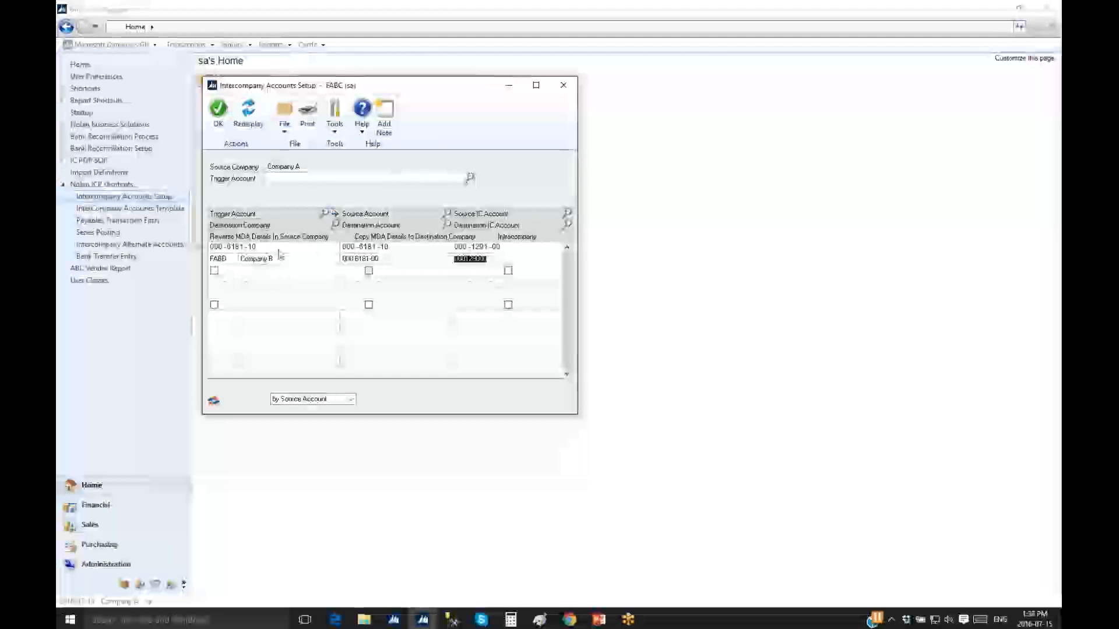
{"action": "left_click", "coordinate": [236, 247]}
{"action": "left_click", "coordinate": [337, 215]}
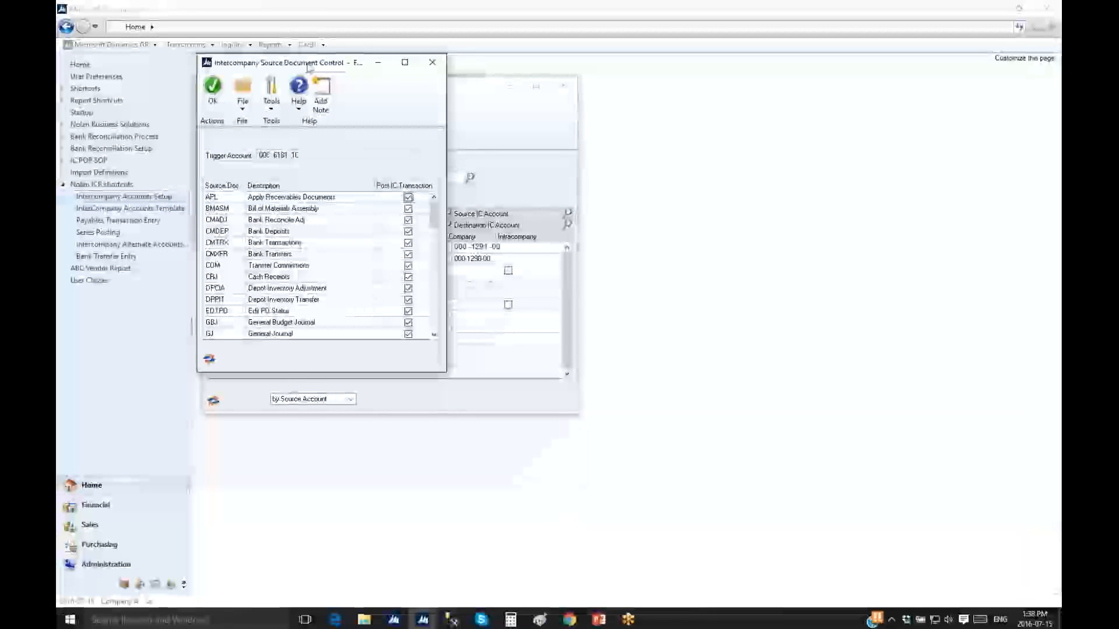
{"action": "left_click_drag", "start_coordinate": [309, 69], "coordinate": [491, 136]}
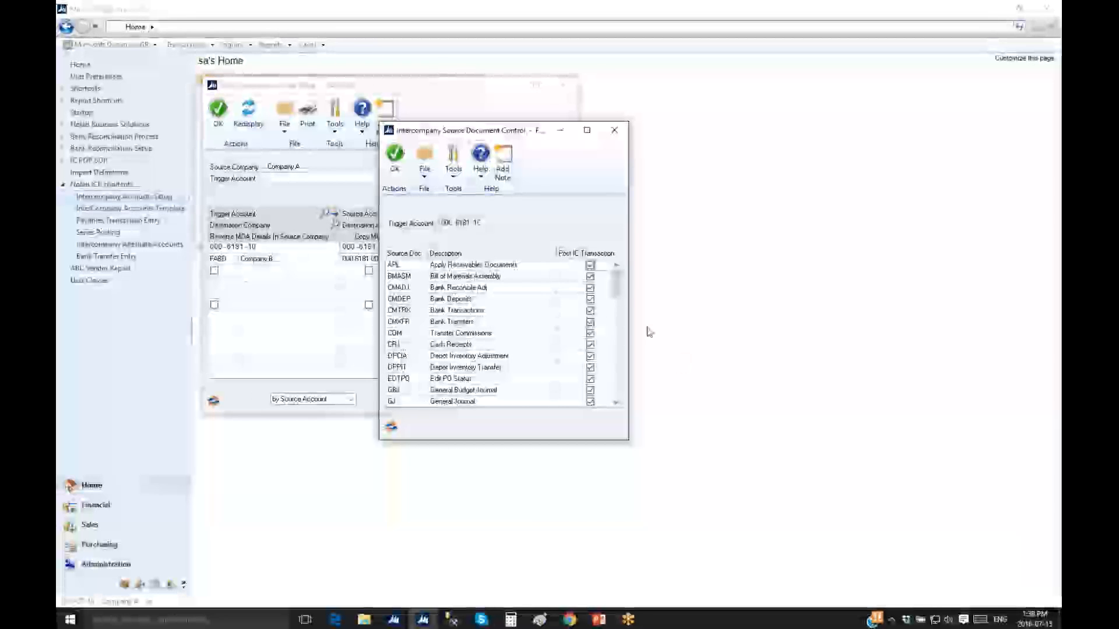
{"action": "left_click_drag", "start_coordinate": [500, 136], "coordinate": [474, 83]}
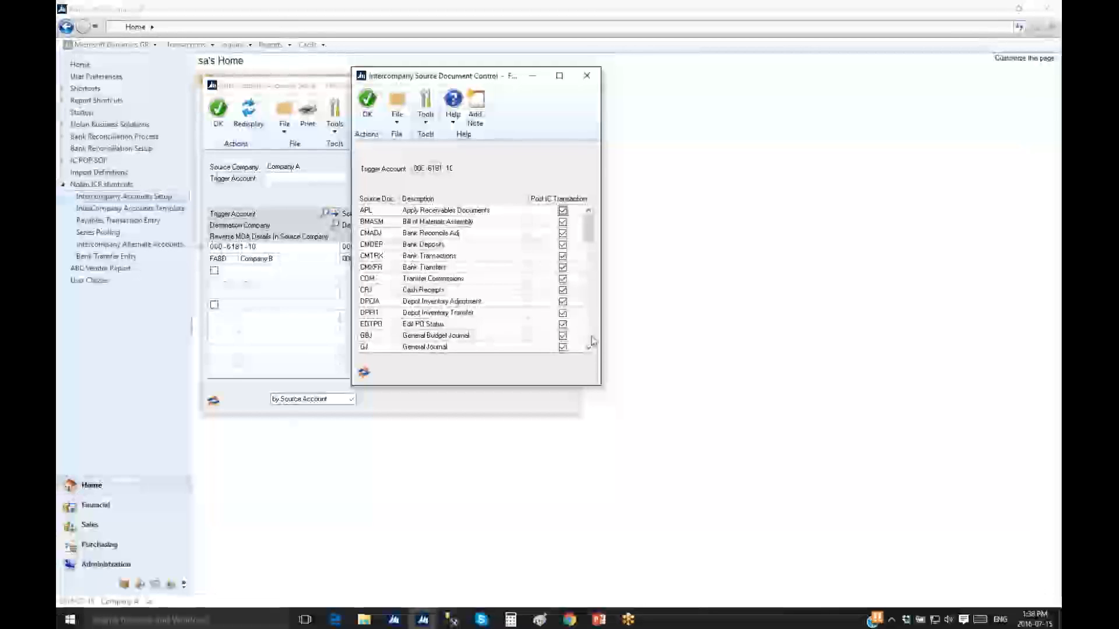
{"action": "scroll", "coordinate": [591, 341], "scroll_direction": "down", "scroll_amount": 10}
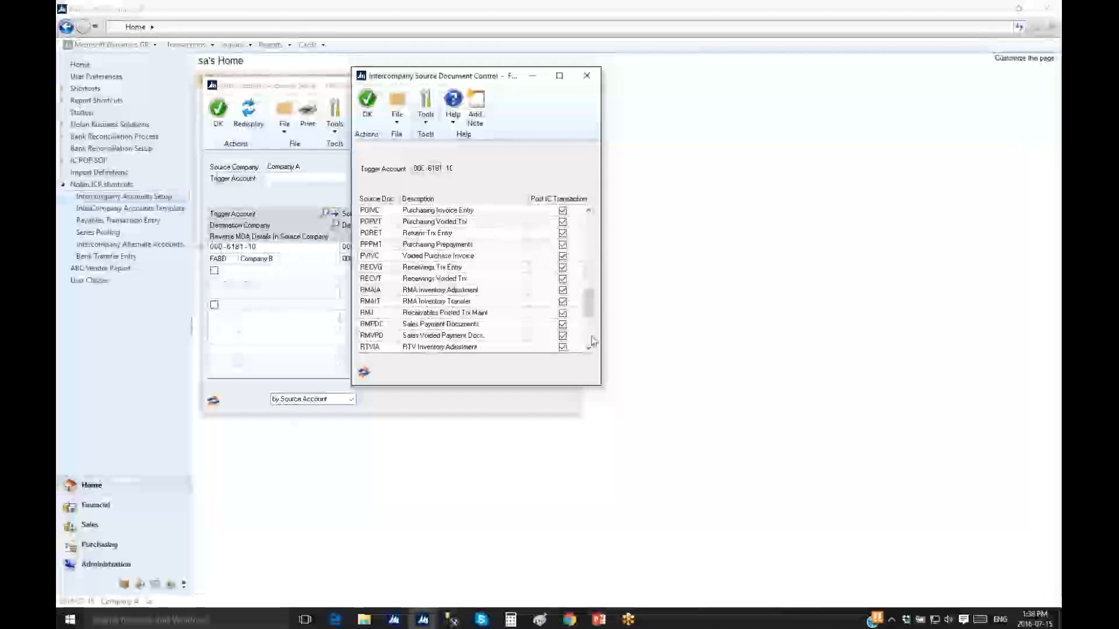
{"action": "scroll", "coordinate": [592, 341], "scroll_direction": "down", "scroll_amount": 4}
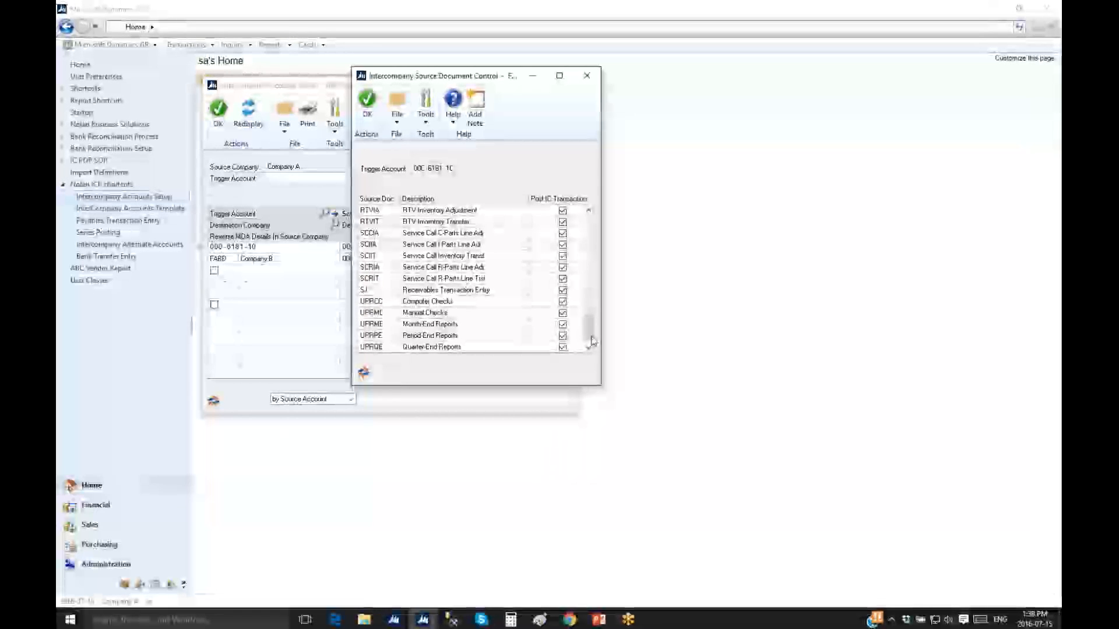
{"action": "left_click_drag", "start_coordinate": [591, 338], "coordinate": [594, 226]}
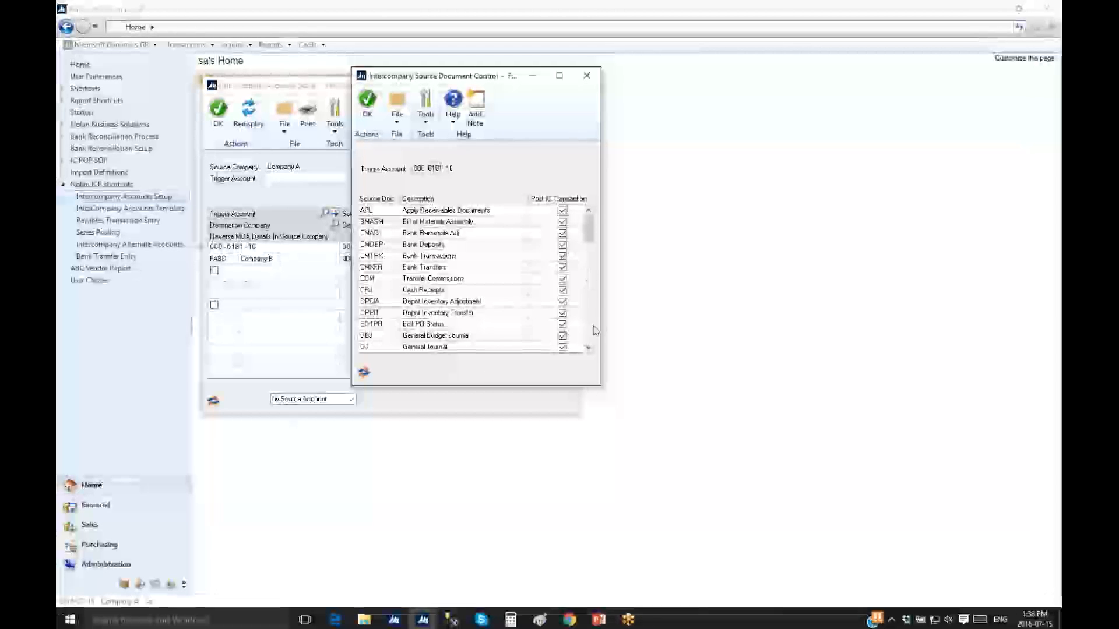
{"action": "left_click", "coordinate": [586, 75]}
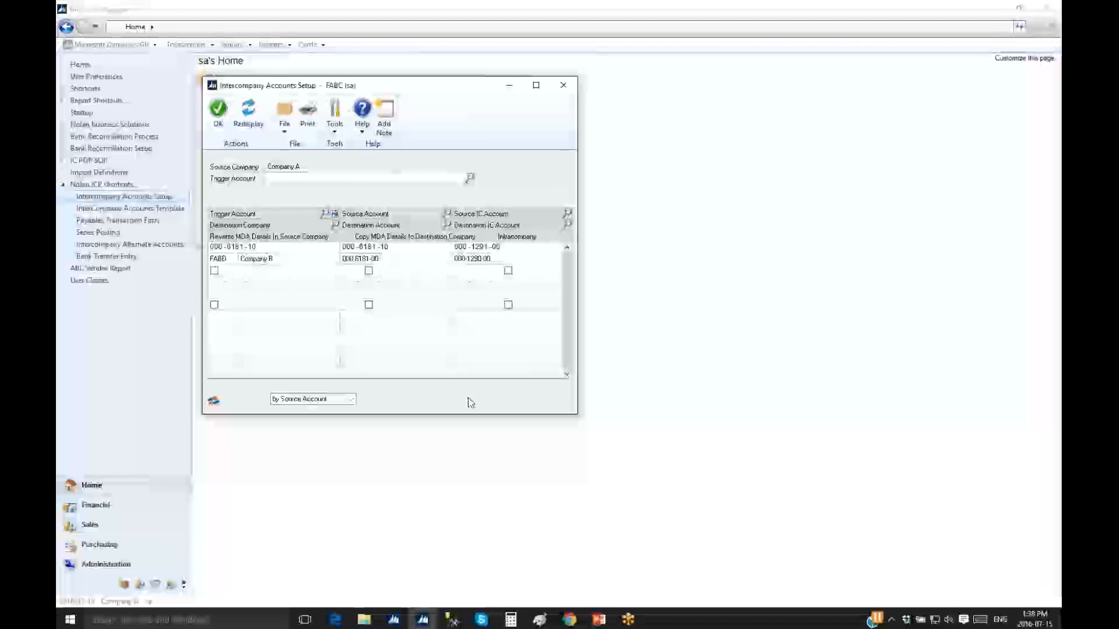
Close Intercompany Accounts Setup and load the PAYROLL template in InterCompany Accounts Template
{"action": "left_click", "coordinate": [563, 86]}
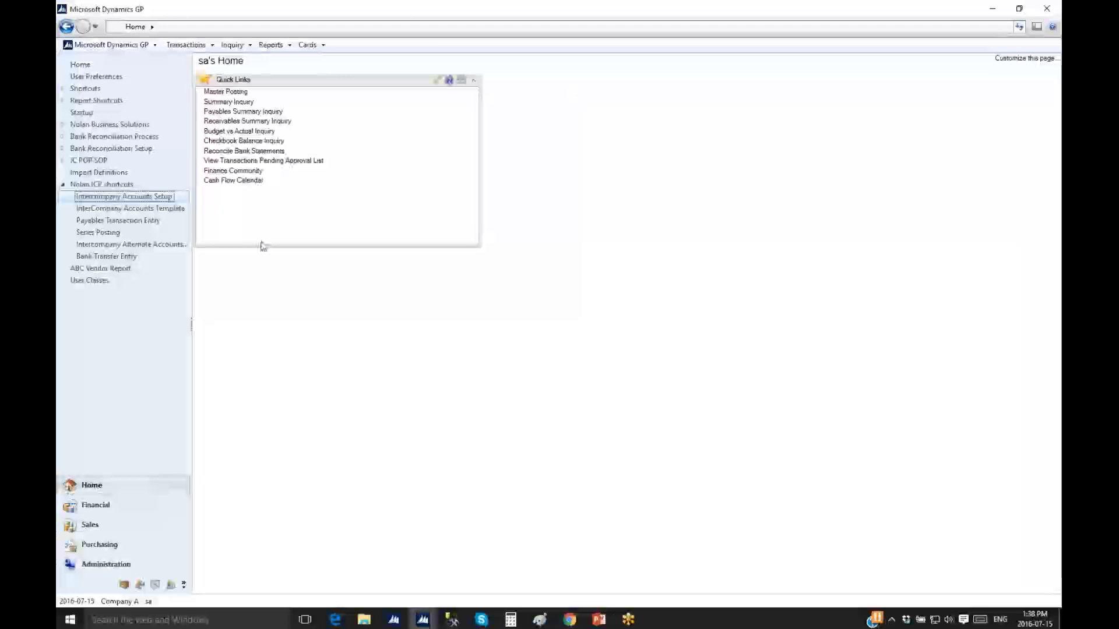
{"action": "left_click", "coordinate": [149, 210]}
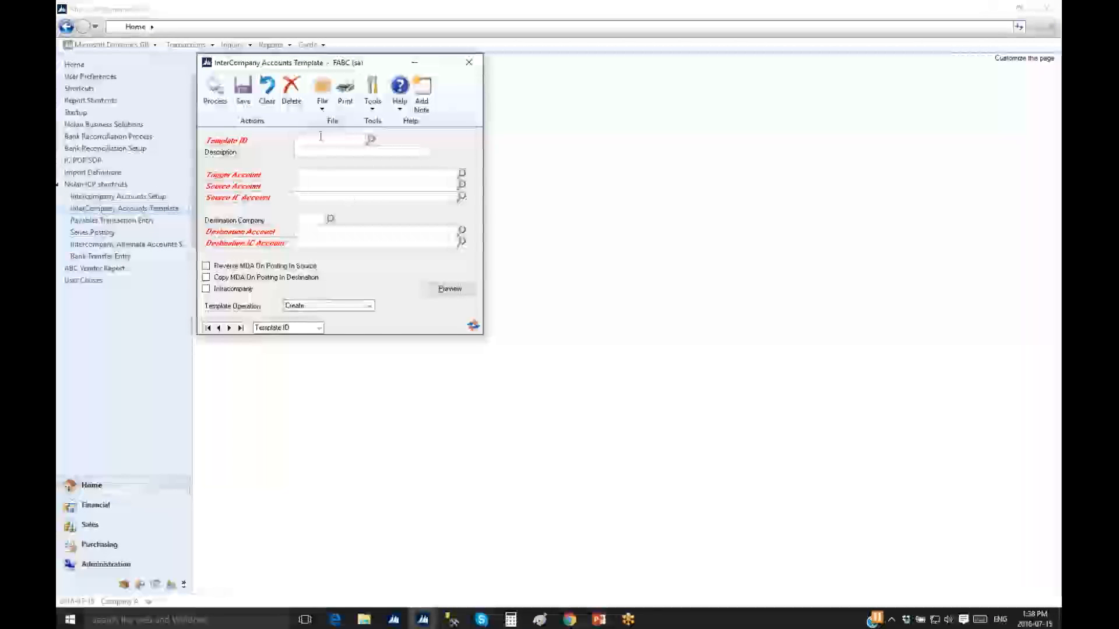
{"action": "left_click", "coordinate": [370, 139]}
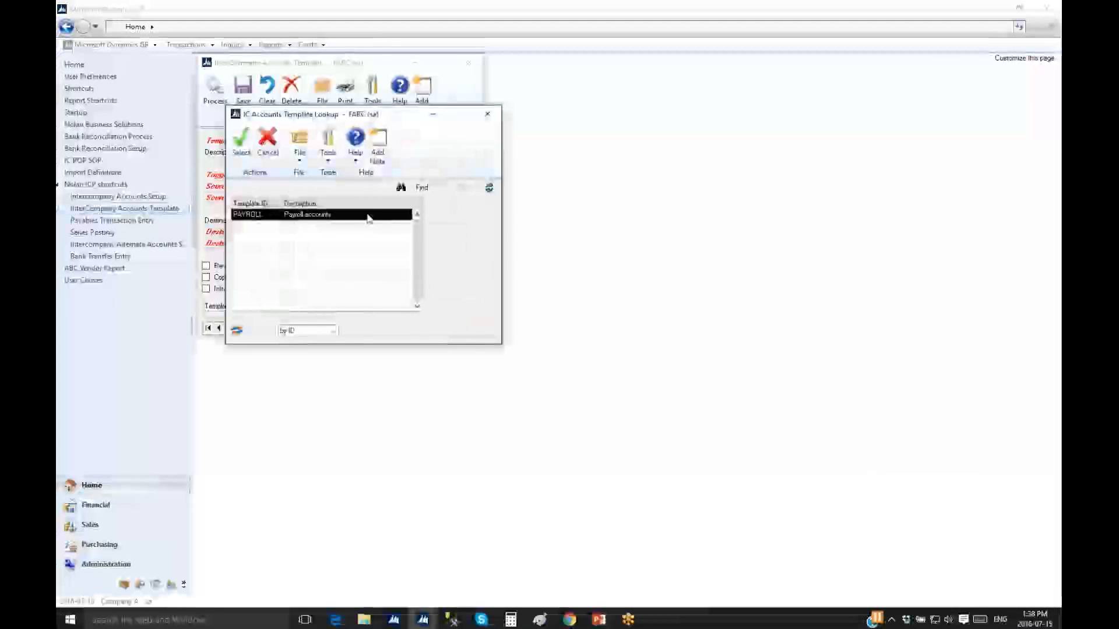
{"action": "double_click", "coordinate": [324, 220]}
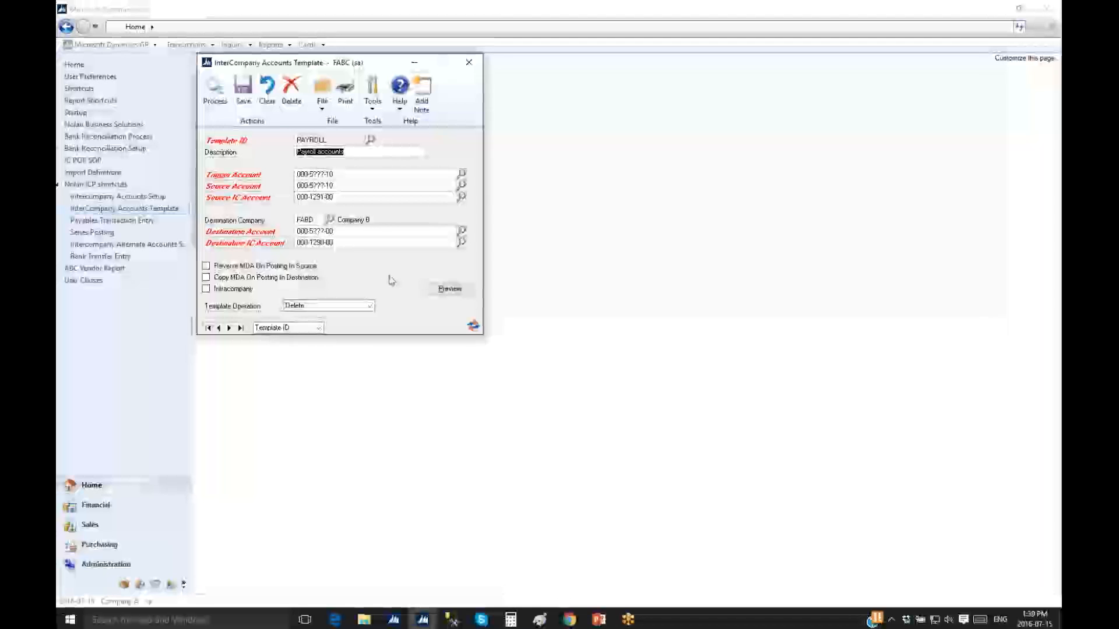
Review the PAYROLL template's trigger, source and destination account fields, then close the window
{"action": "left_click", "coordinate": [315, 175]}
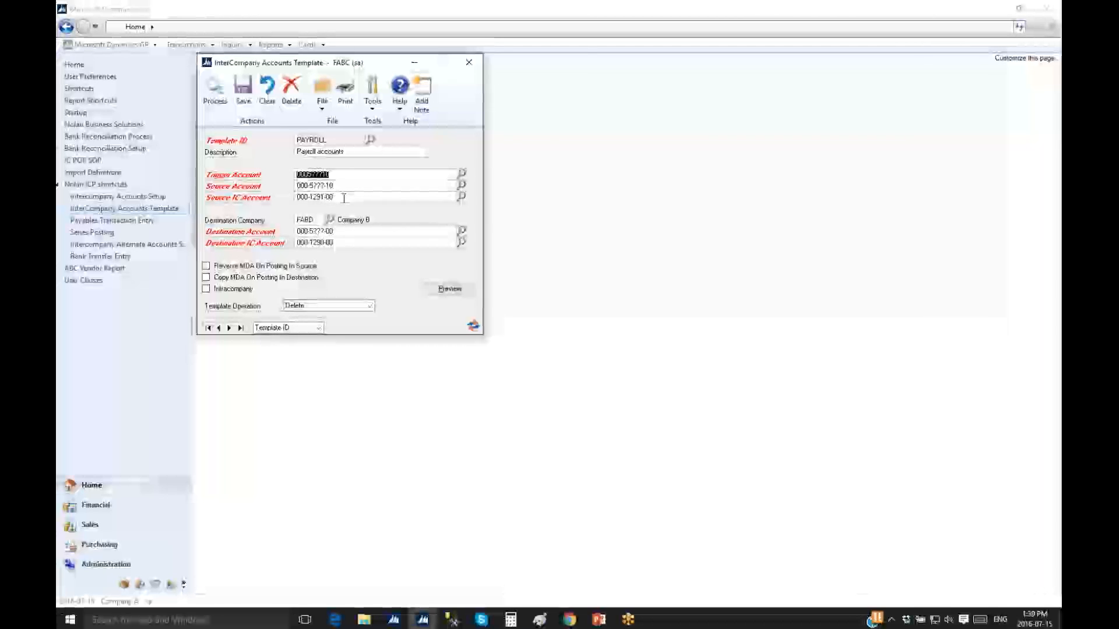
{"action": "key", "text": "Tab"}
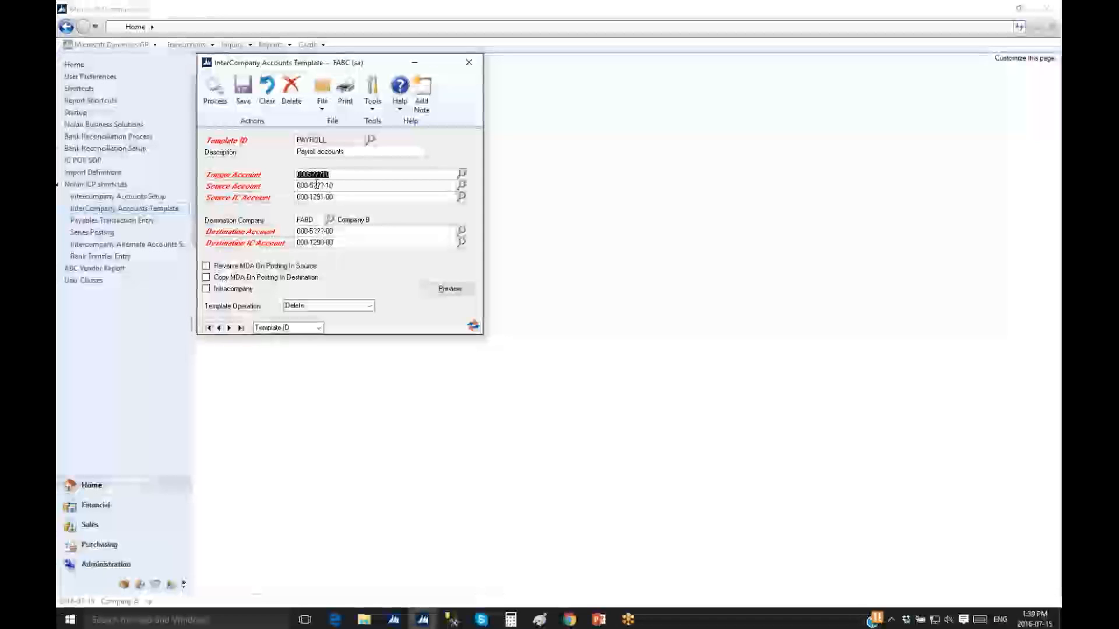
{"action": "key", "text": "Tab"}
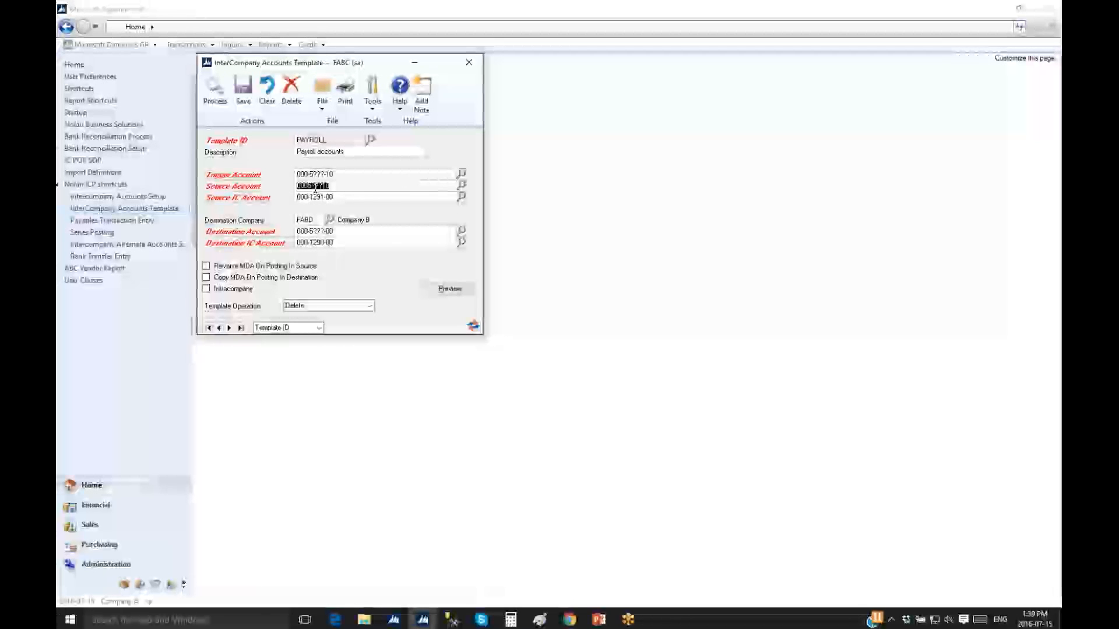
{"action": "key", "text": "Tab"}
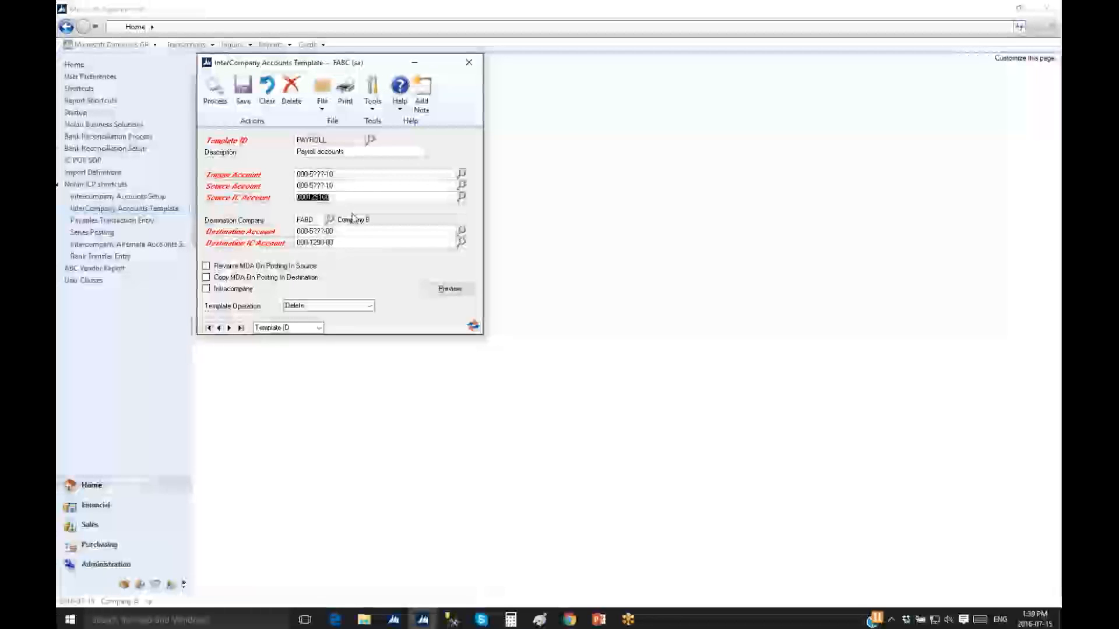
{"action": "left_click", "coordinate": [315, 231]}
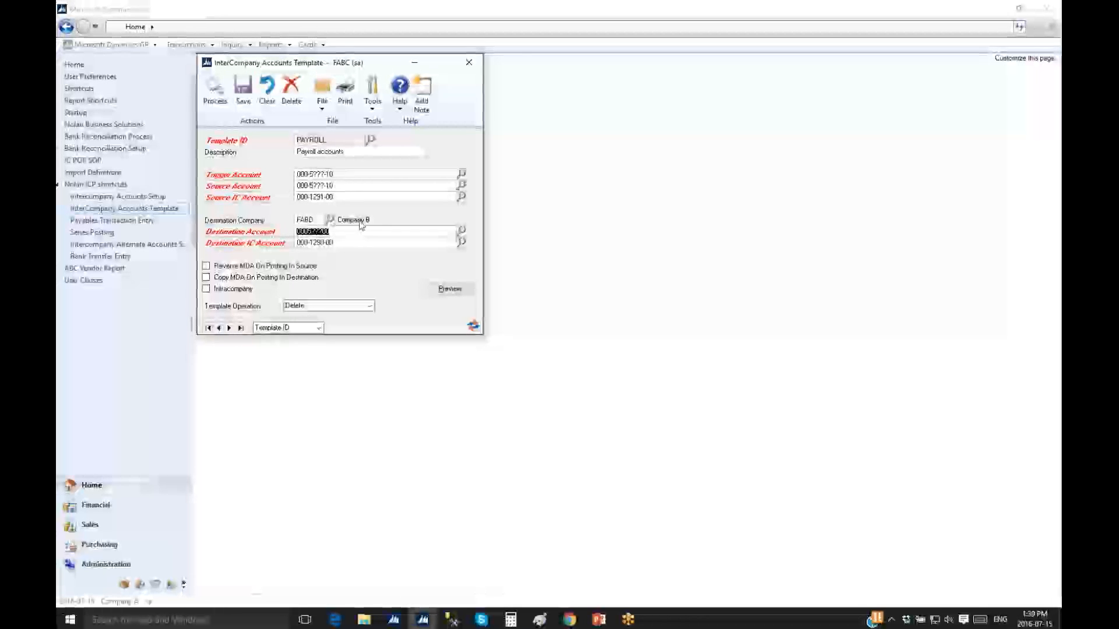
{"action": "left_click", "coordinate": [318, 242]}
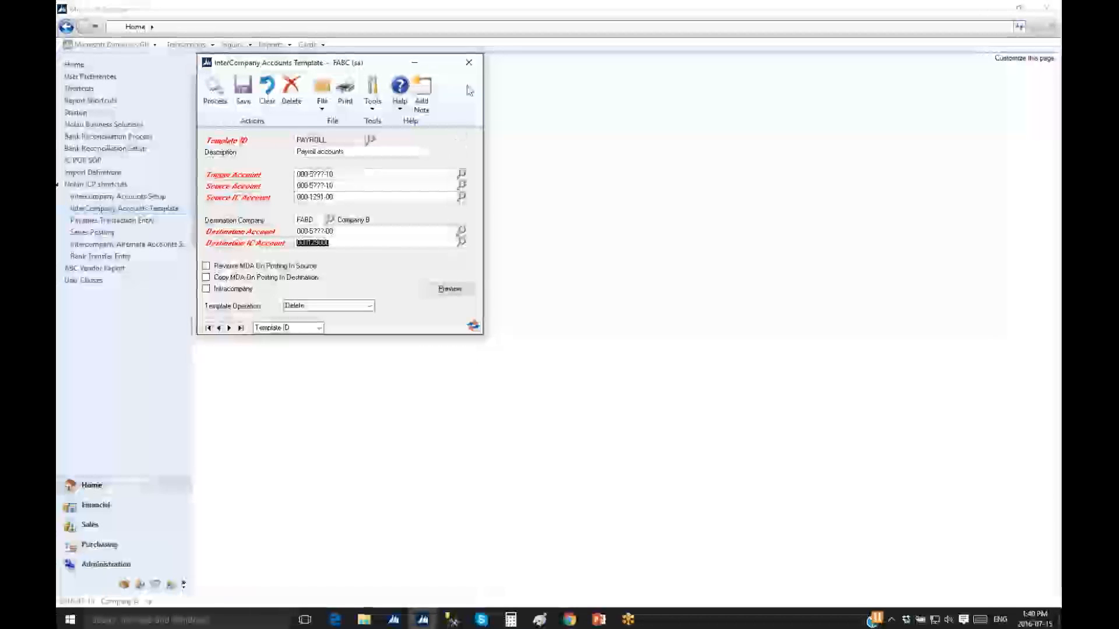
{"action": "left_click", "coordinate": [470, 66]}
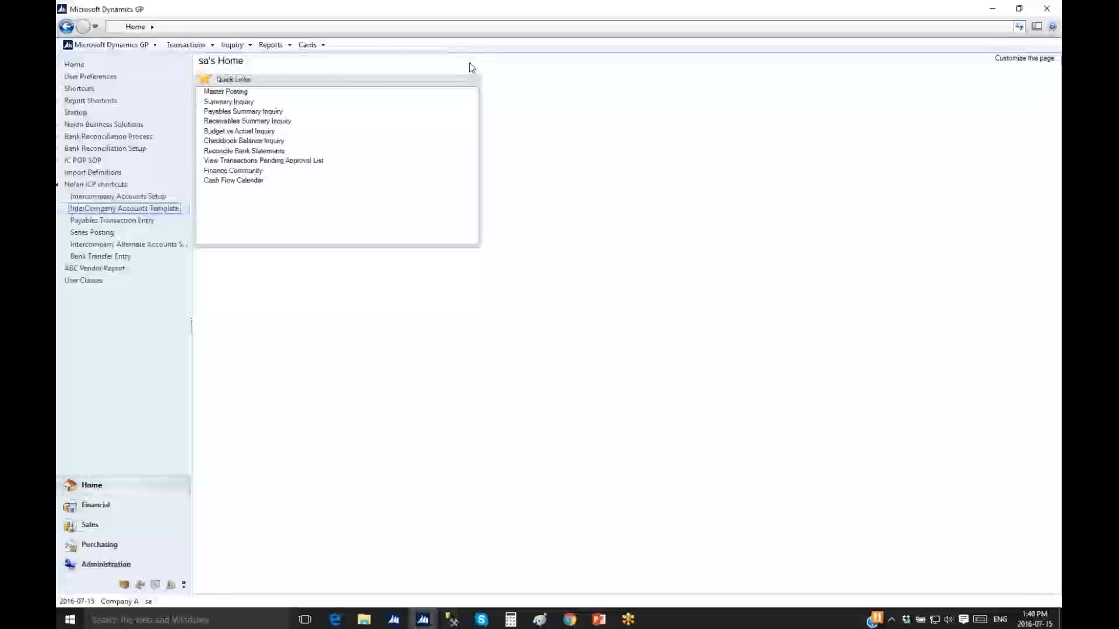
Start a Payables Transaction Entry invoice with Allenson Properties as the vendor
{"action": "left_click", "coordinate": [126, 222]}
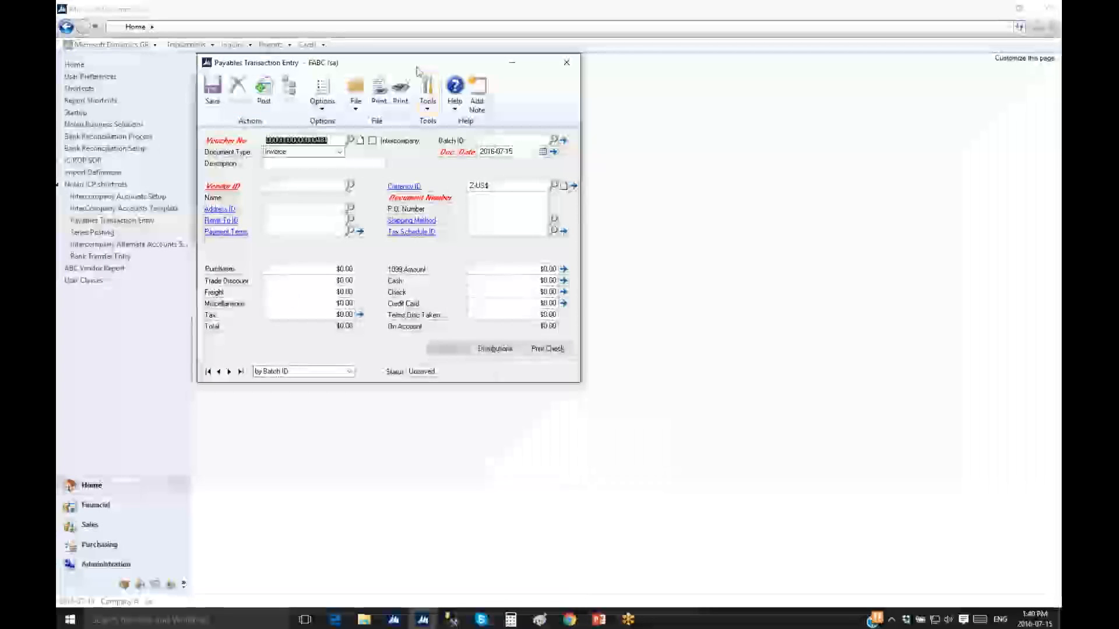
{"action": "left_click_drag", "start_coordinate": [418, 64], "coordinate": [425, 48]}
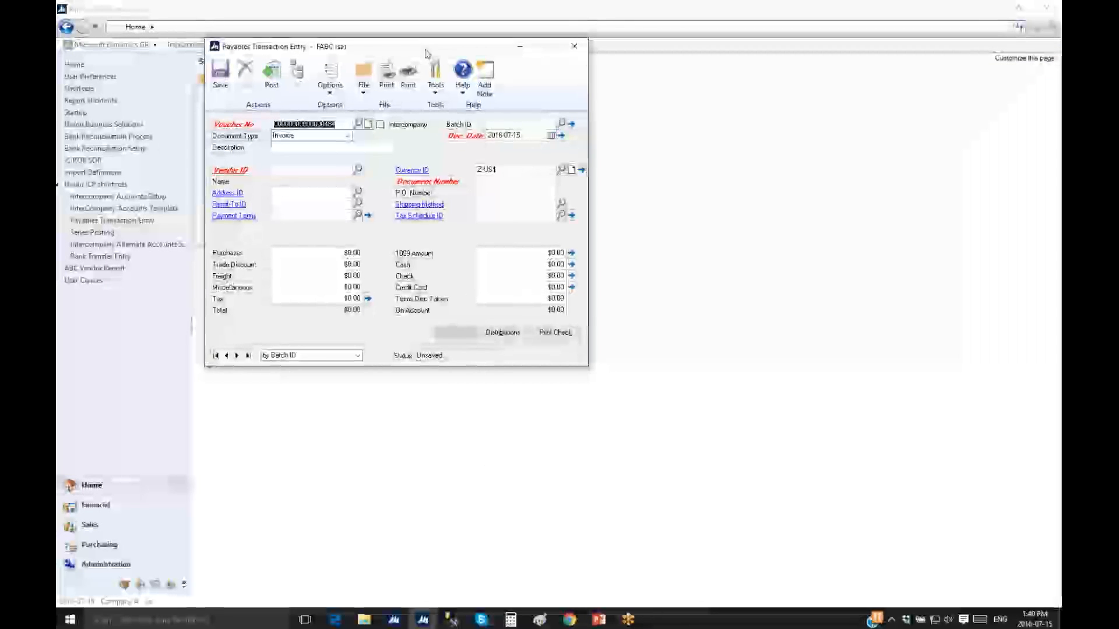
{"action": "left_click", "coordinate": [349, 170]}
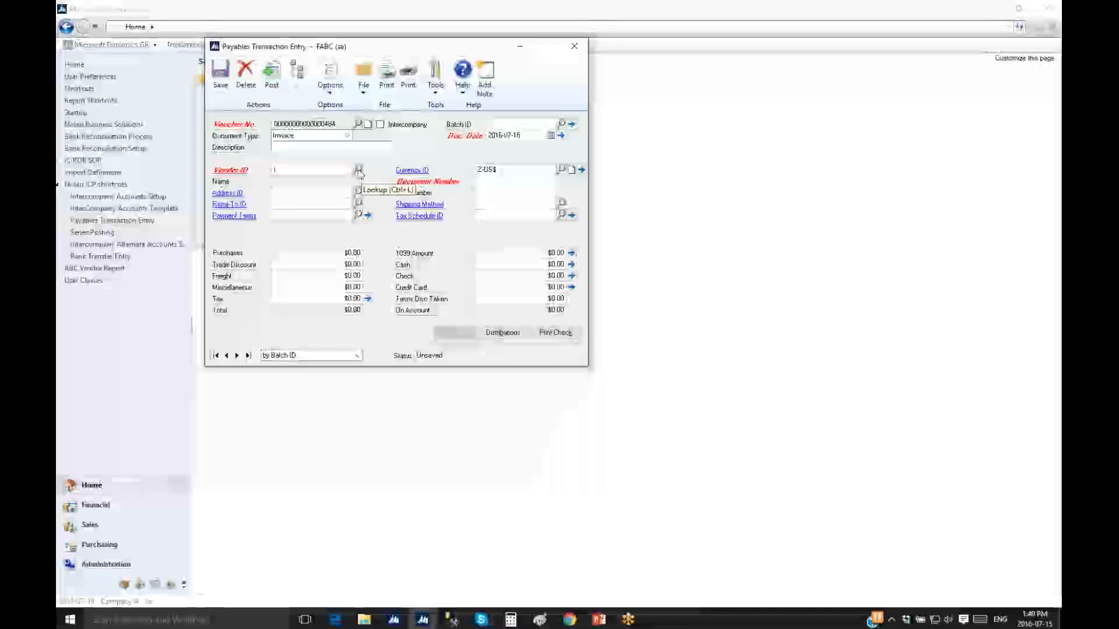
{"action": "left_click", "coordinate": [358, 171]}
{"action": "double_click", "coordinate": [376, 257]}
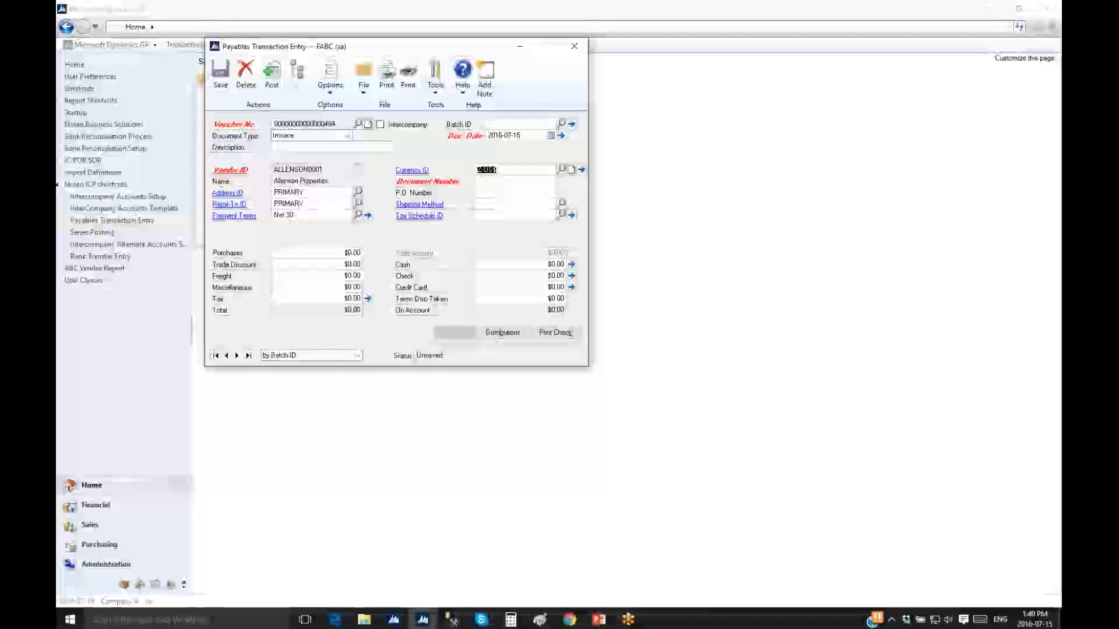
Enter document number 89675 with Purchases of 1,000.00 and show its distributions
{"action": "type", "text": "89675"}
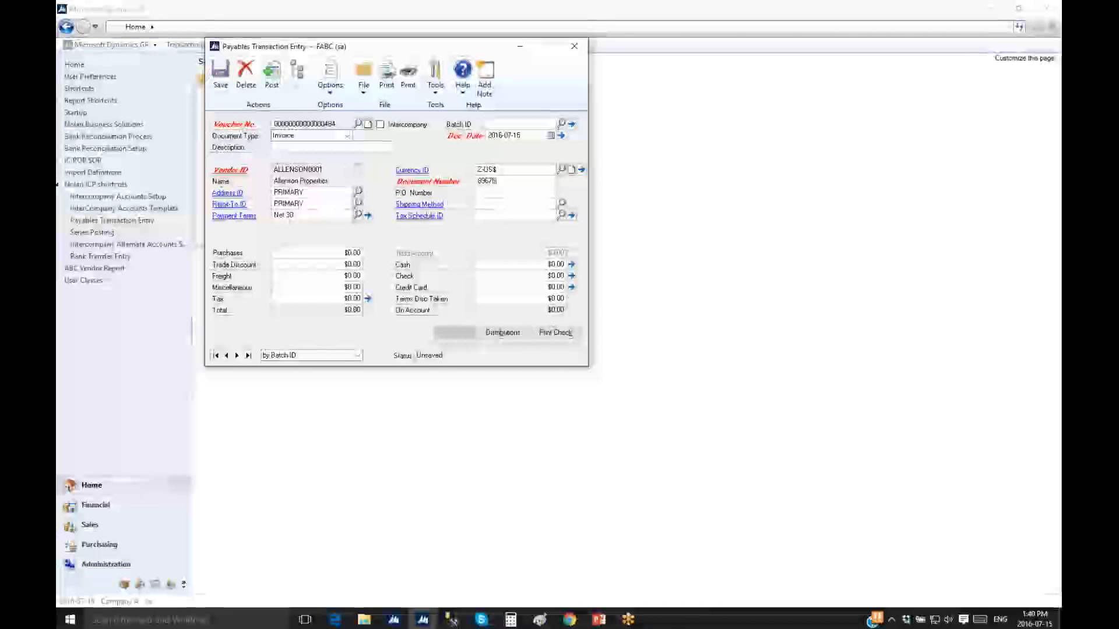
{"action": "key", "text": "Tab"}
{"action": "left_click", "coordinate": [329, 255]}
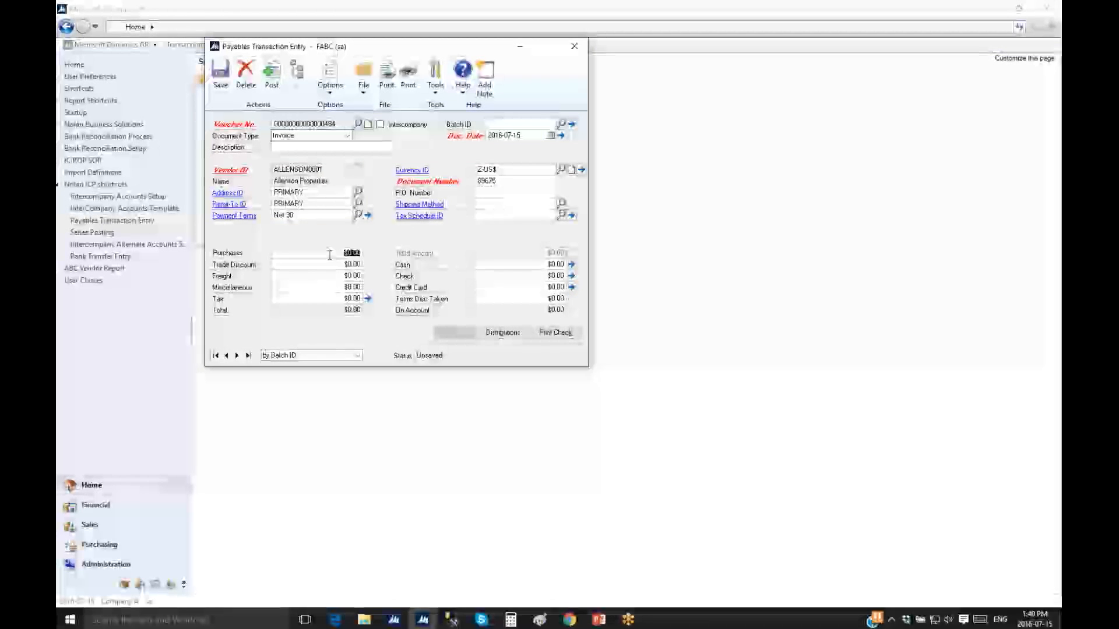
{"action": "type", "text": "100,000.00"}
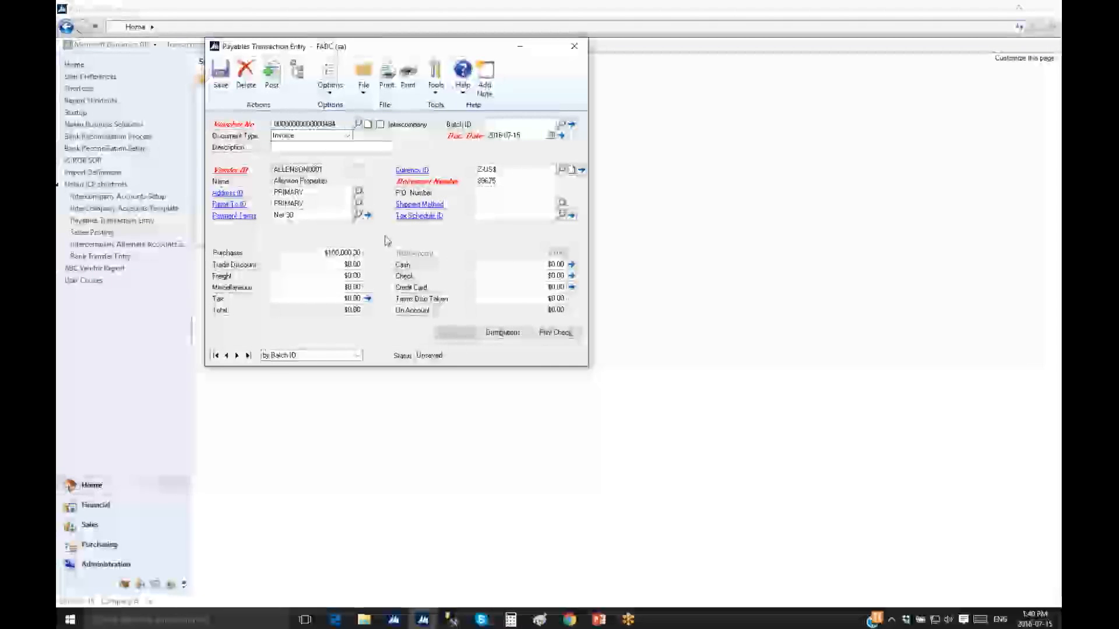
{"action": "key", "text": "BackSpace"}
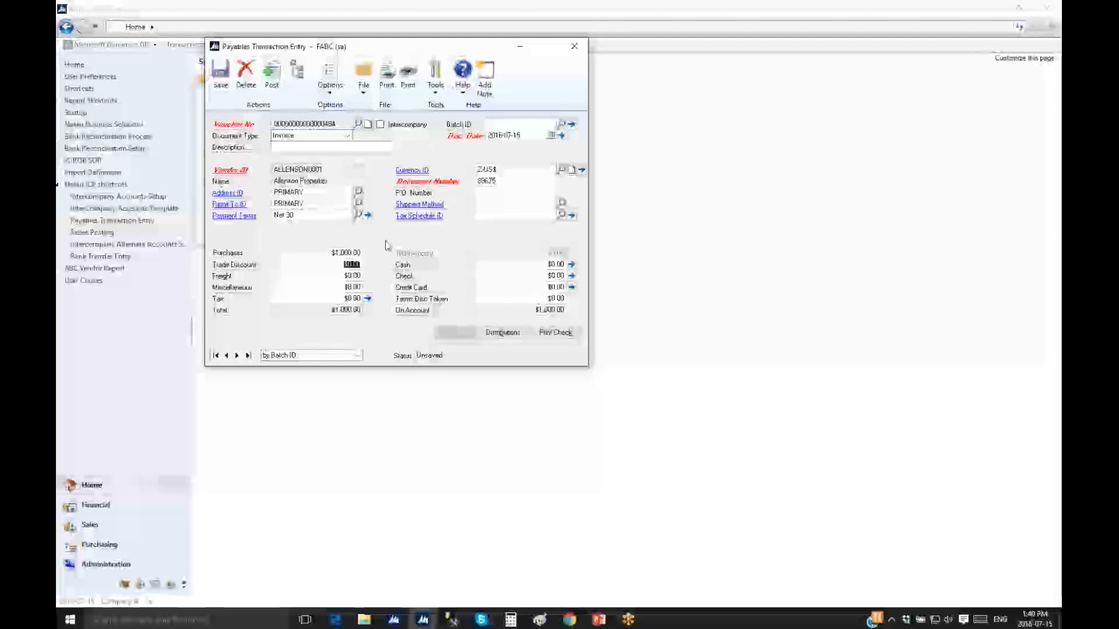
{"action": "left_click", "coordinate": [502, 332]}
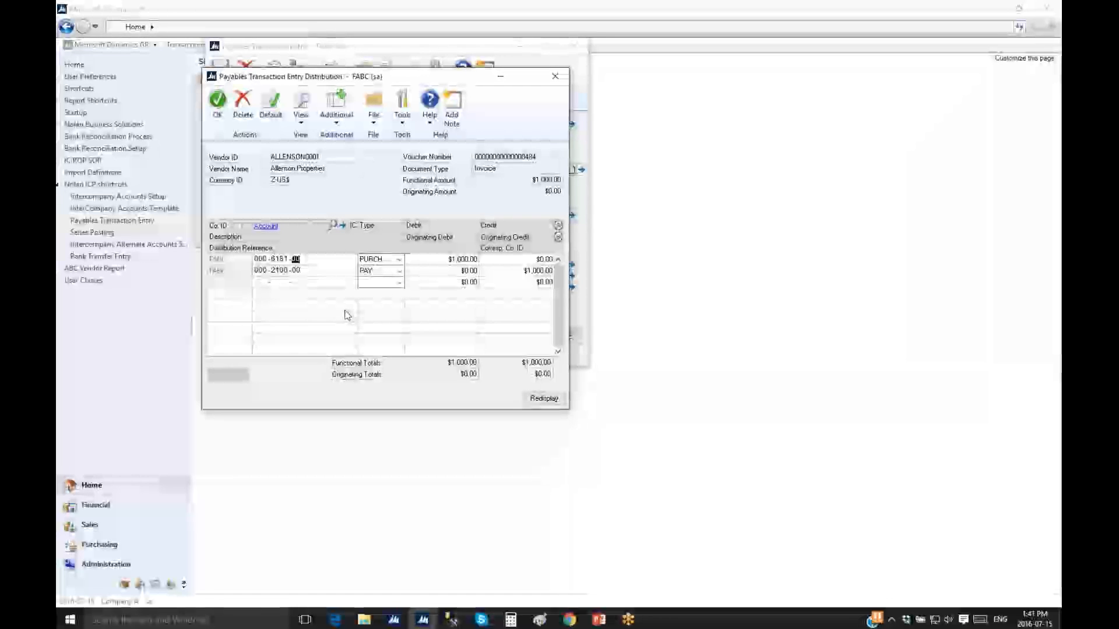
Change the first distribution debit to 800 and add account 000-6181-10 with a 200 debit
{"action": "key", "text": "Tab"}
{"action": "key", "text": "Tab"}
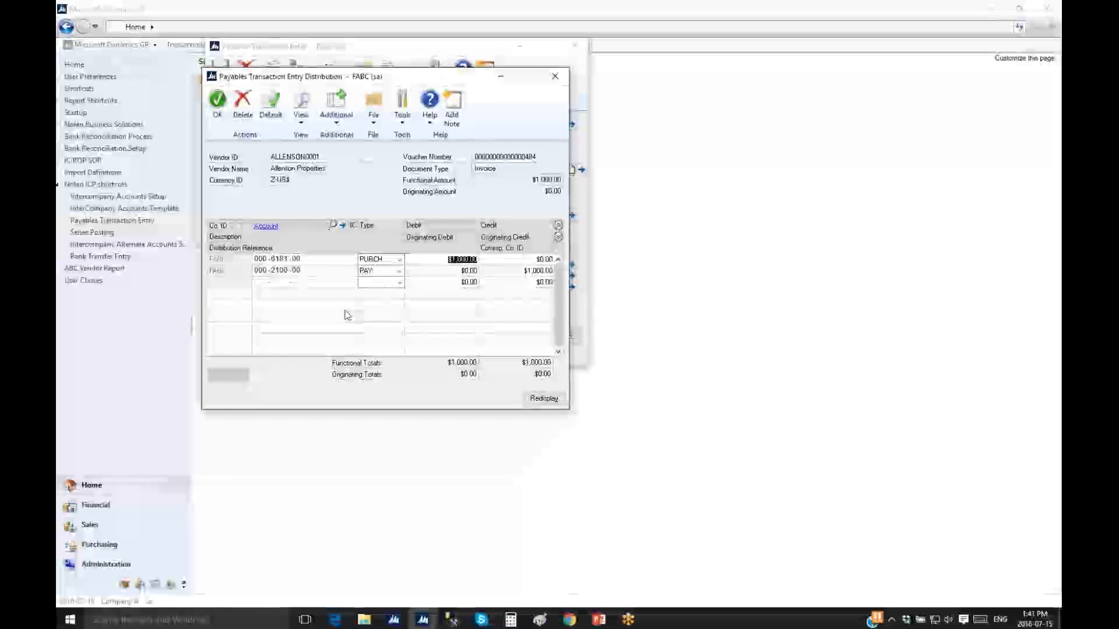
{"action": "key", "text": "Delete"}
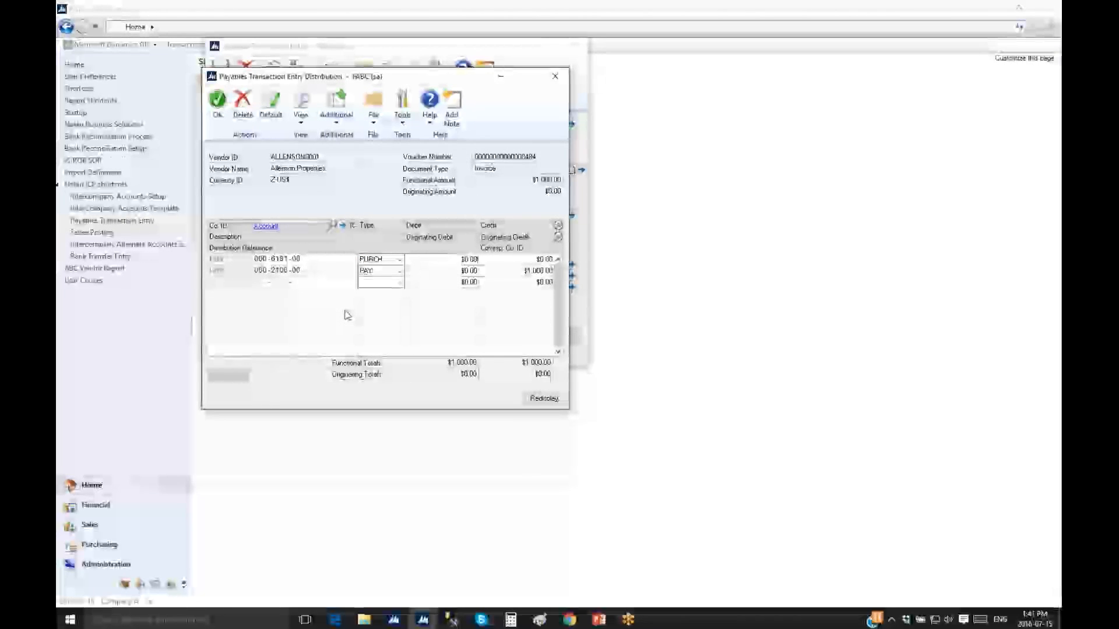
{"action": "type", "text": "800"}
{"action": "key", "text": "Tab"}
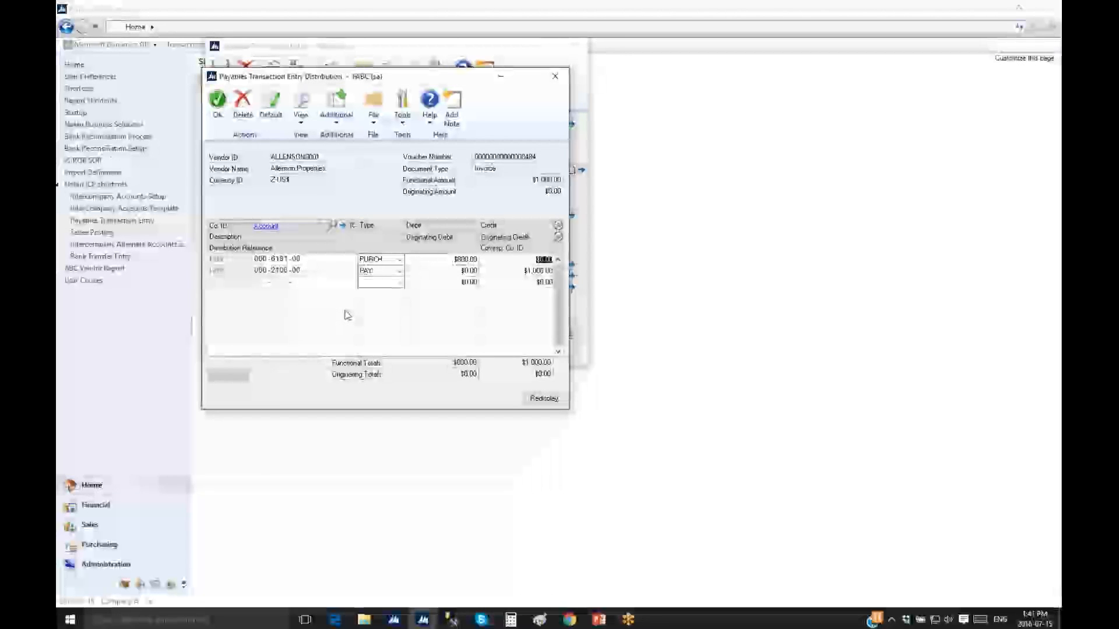
{"action": "type", "text": "PAY"}
{"action": "key", "text": "Tab"}
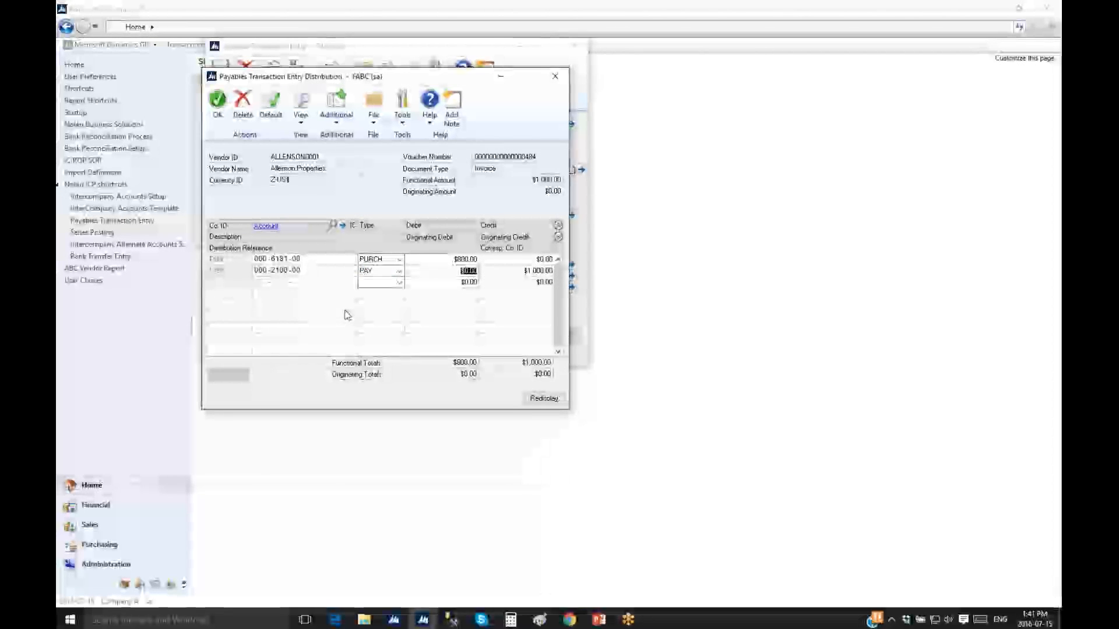
{"action": "key", "text": "Tab"}
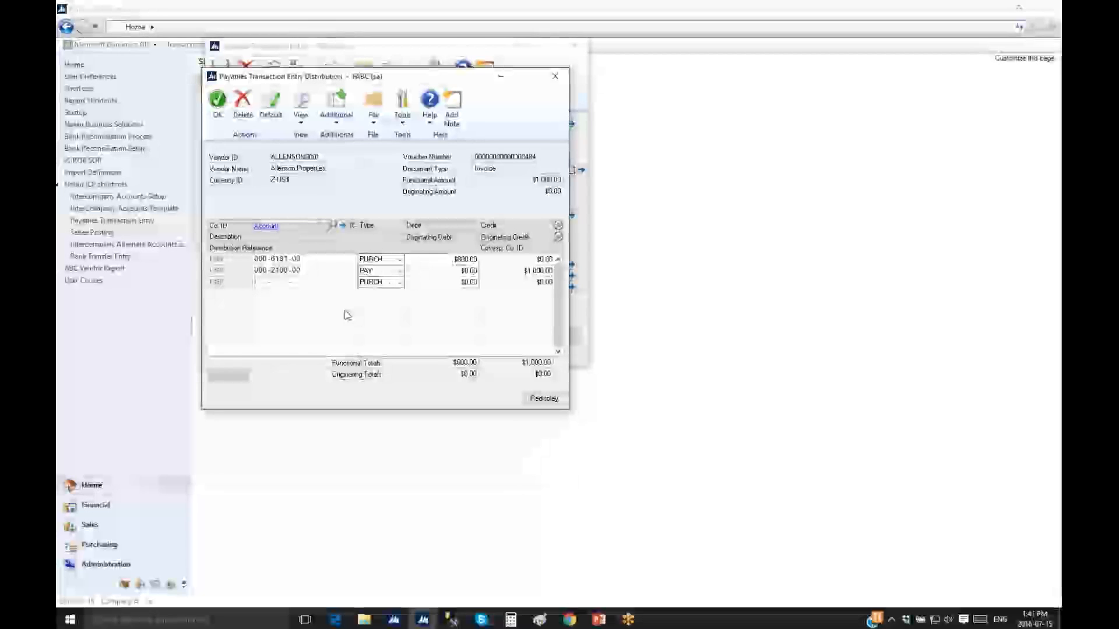
{"action": "type", "text": "000 -6181 -10"}
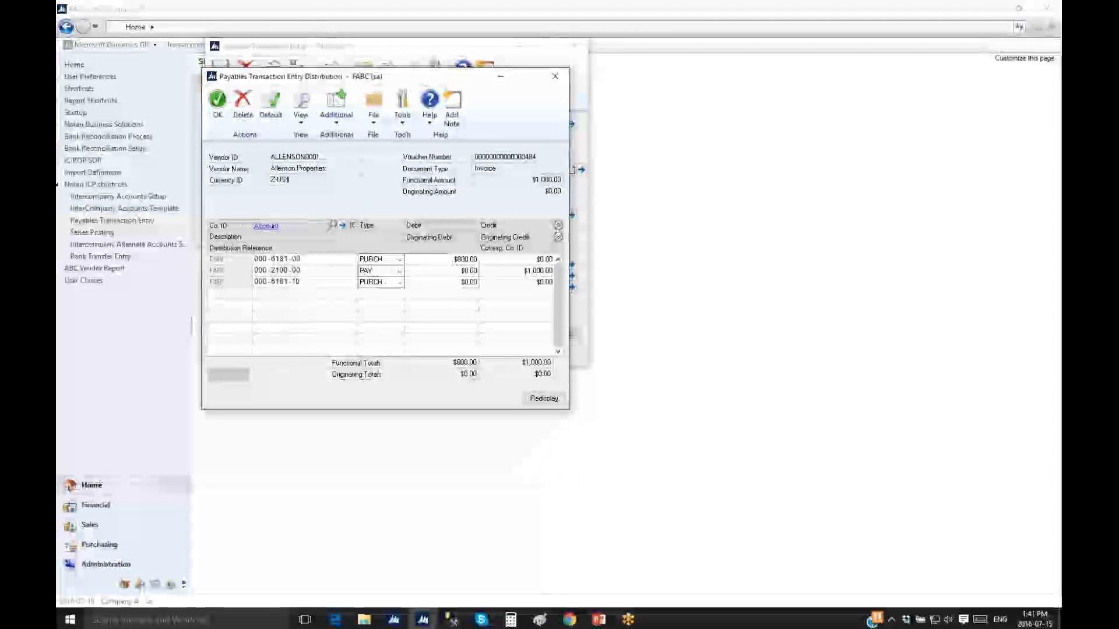
{"action": "key", "text": "Tab"}
{"action": "type", "text": "200.00"}
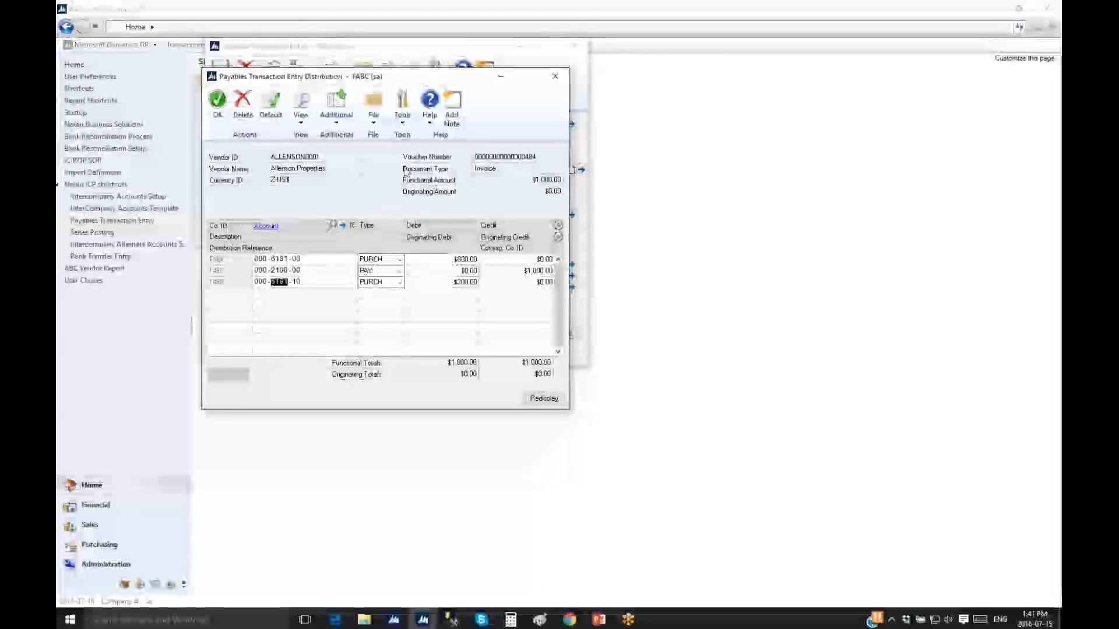
Accept the distributions, post the invoice, and close the entry without printing posting reports
{"action": "left_click", "coordinate": [217, 103]}
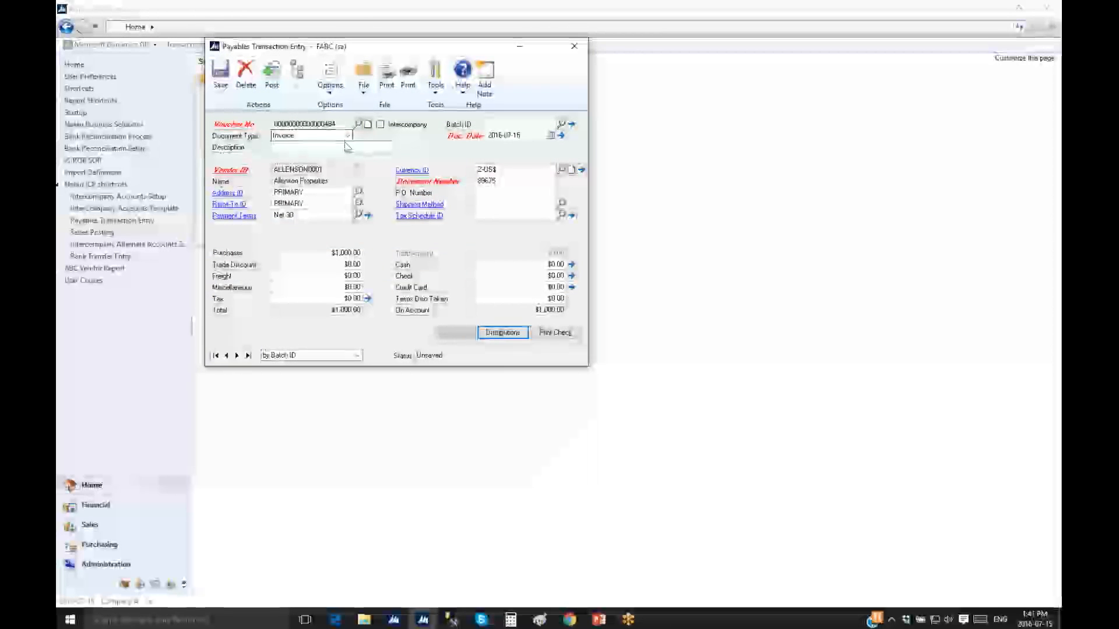
{"action": "left_click", "coordinate": [273, 75]}
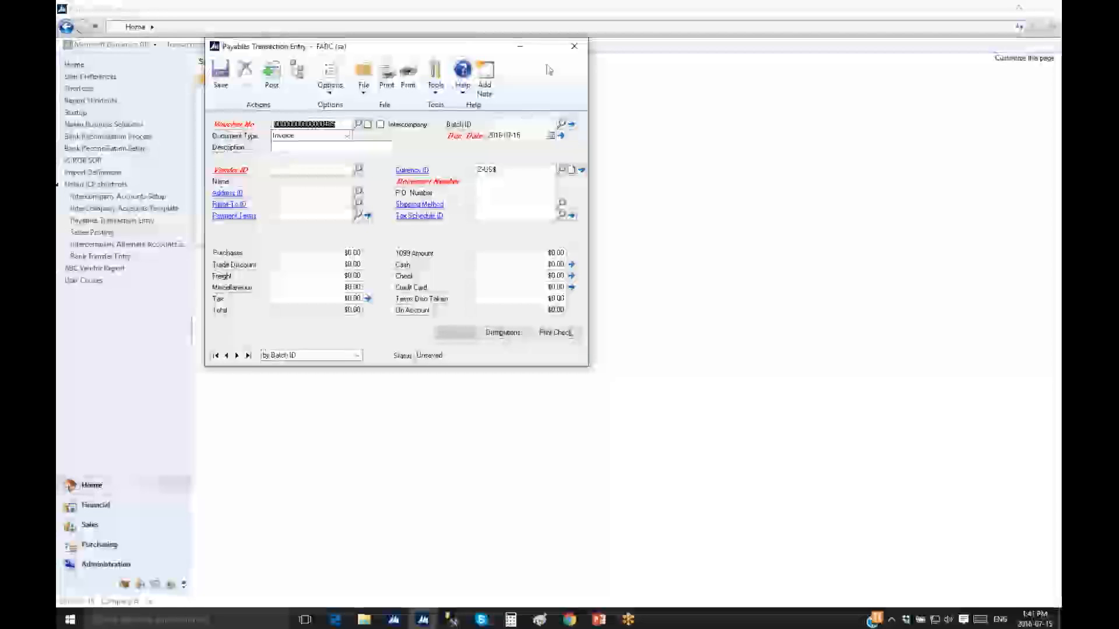
{"action": "left_click", "coordinate": [573, 51]}
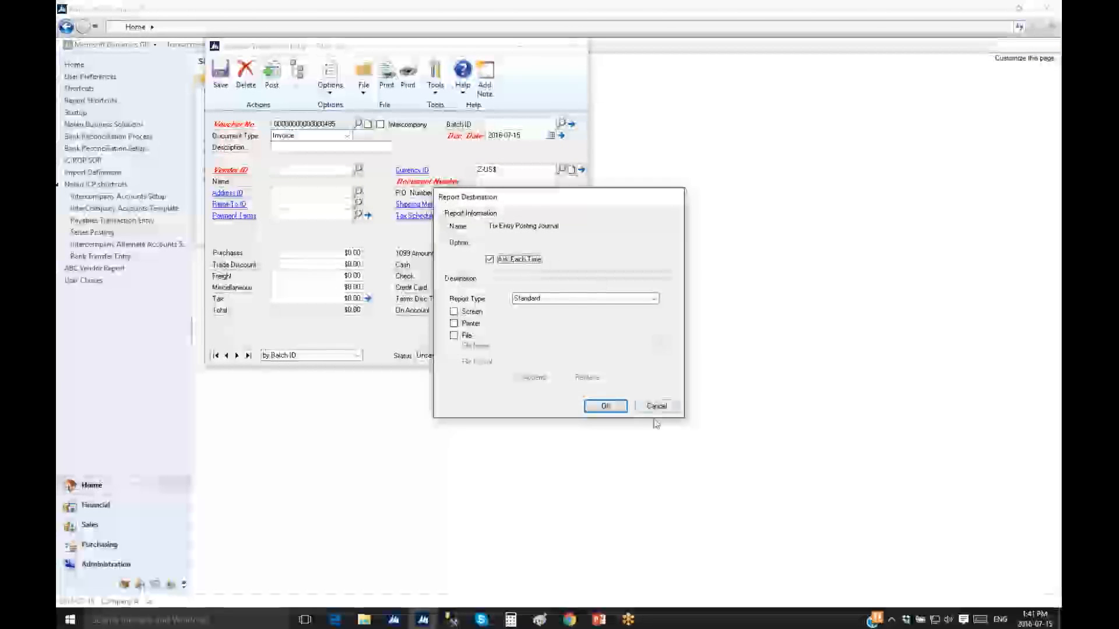
{"action": "left_click", "coordinate": [656, 406]}
{"action": "left_click", "coordinate": [657, 406]}
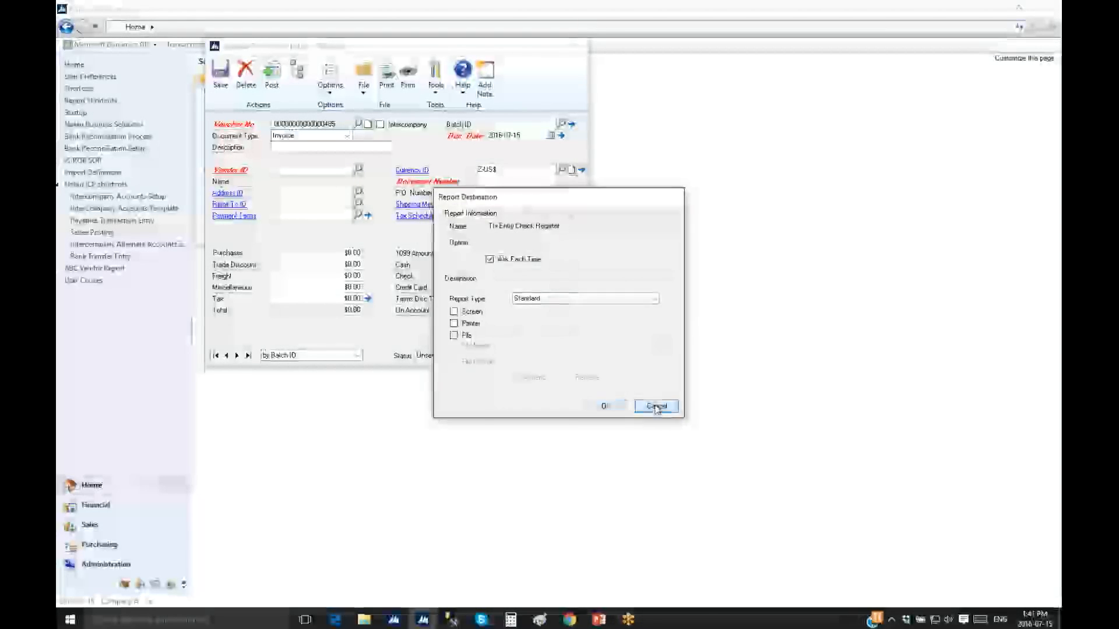
{"action": "left_click", "coordinate": [656, 406]}
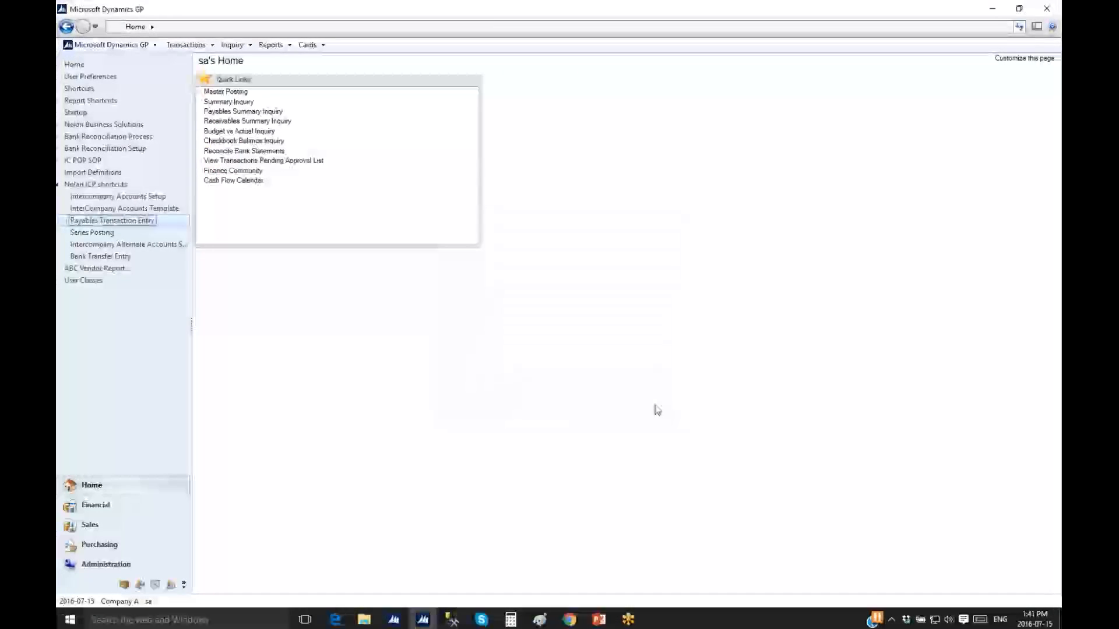
Post the marked payables batch PMTRX00000029 from Series Posting
{"action": "left_click", "coordinate": [95, 232]}
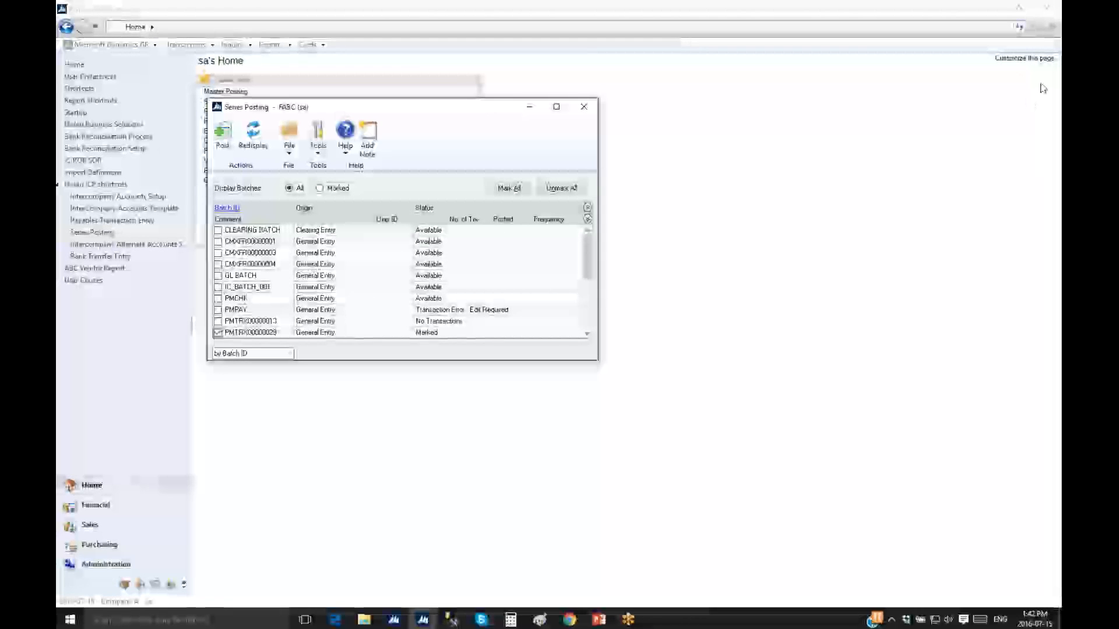
{"action": "left_click_drag", "start_coordinate": [432, 114], "coordinate": [449, 77]}
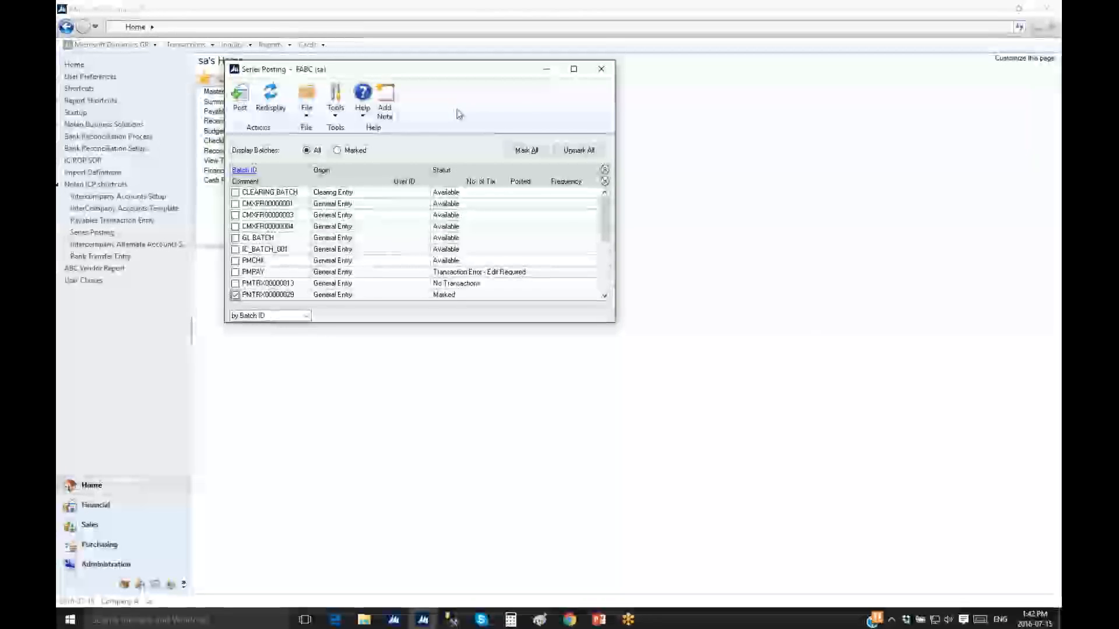
{"action": "left_click", "coordinate": [241, 105]}
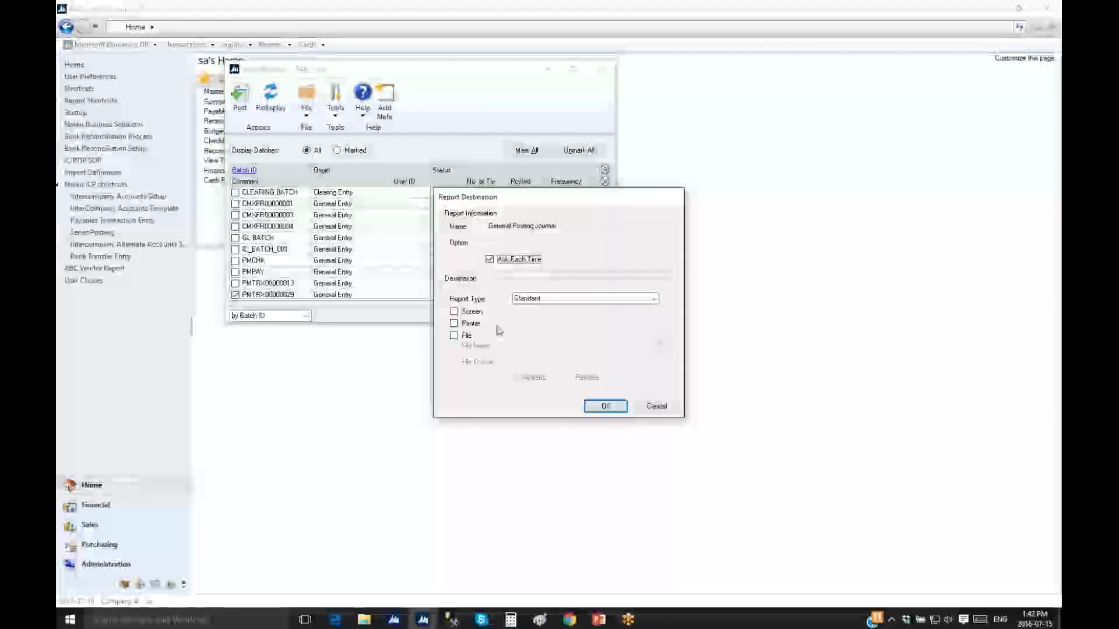
Send the posting reports to screen, review the journal's $800 and $200 rent debits, and close it
{"action": "left_click", "coordinate": [477, 312]}
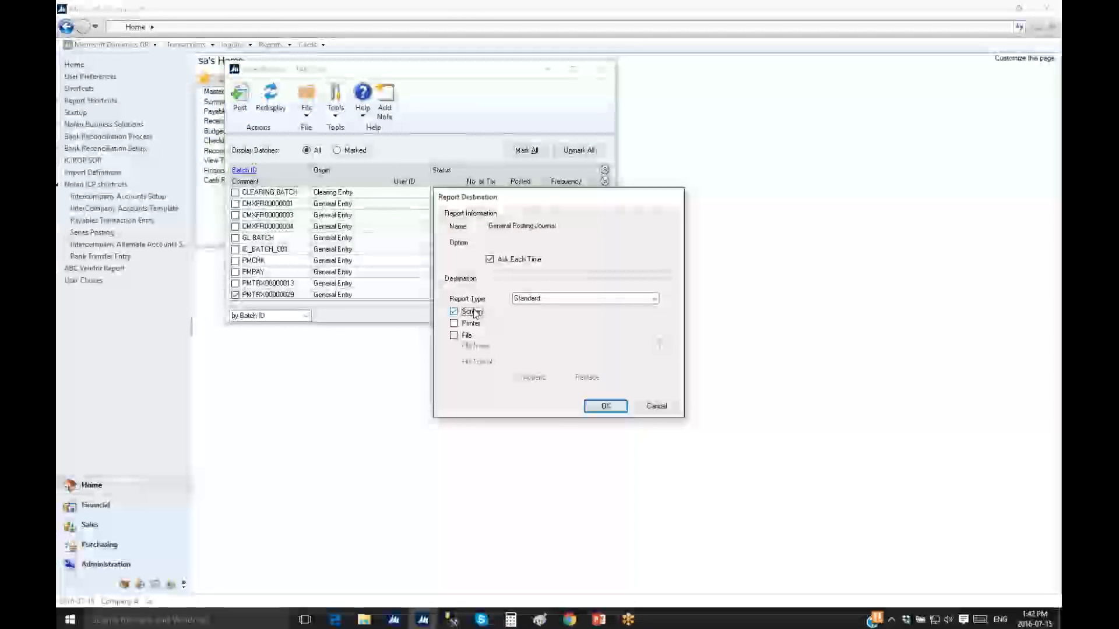
{"action": "left_click", "coordinate": [605, 405]}
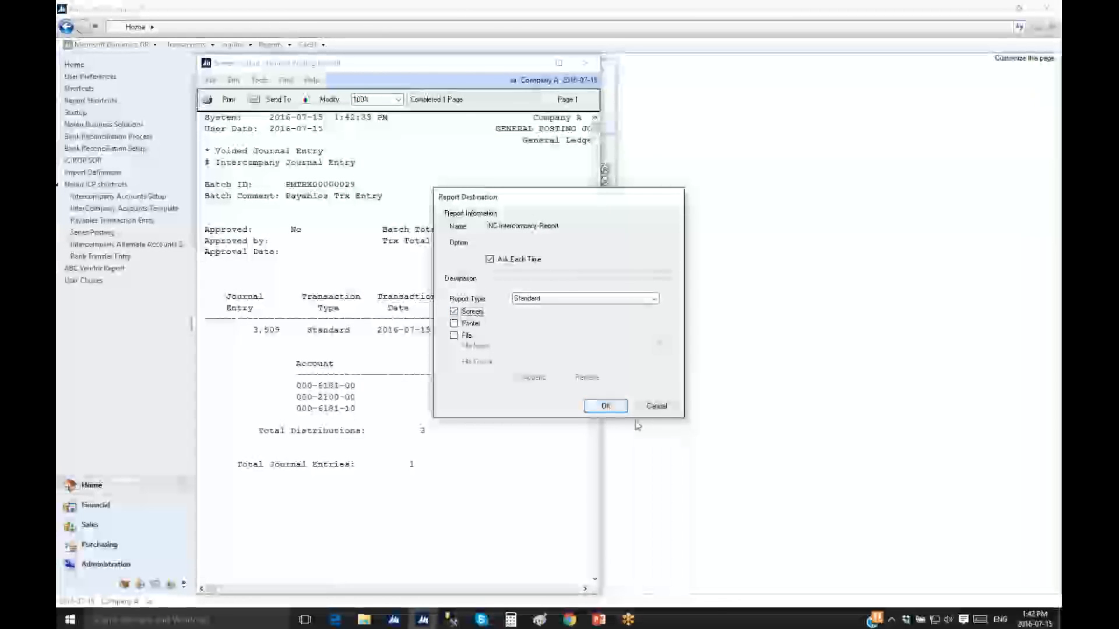
{"action": "left_click", "coordinate": [606, 408]}
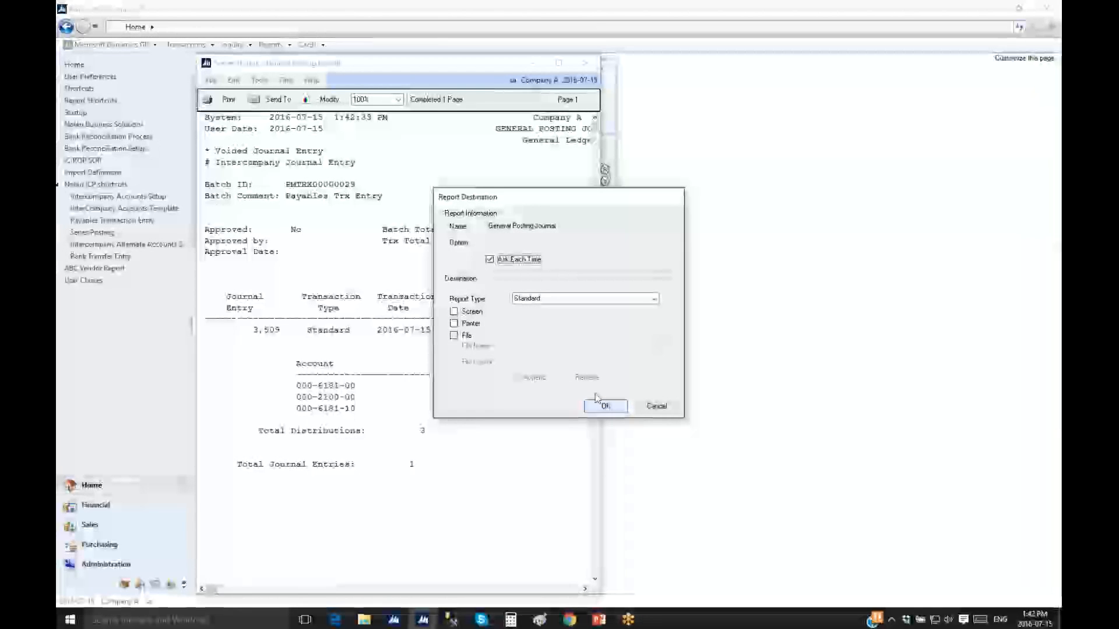
{"action": "left_click", "coordinate": [469, 315]}
{"action": "left_click", "coordinate": [606, 406]}
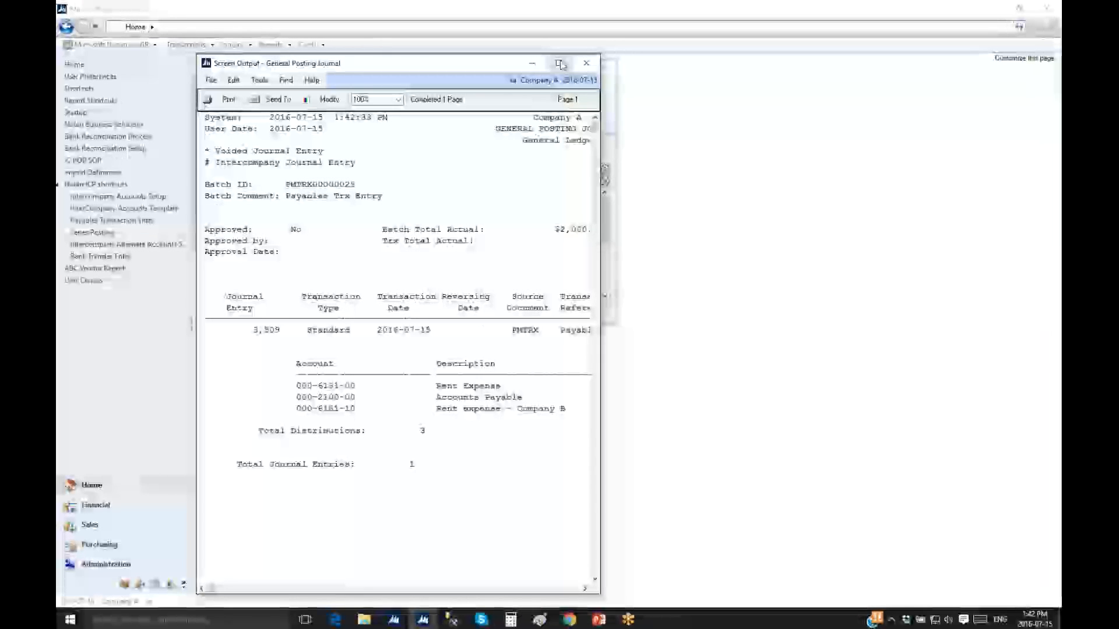
{"action": "left_click_drag", "start_coordinate": [598, 192], "coordinate": [992, 203]}
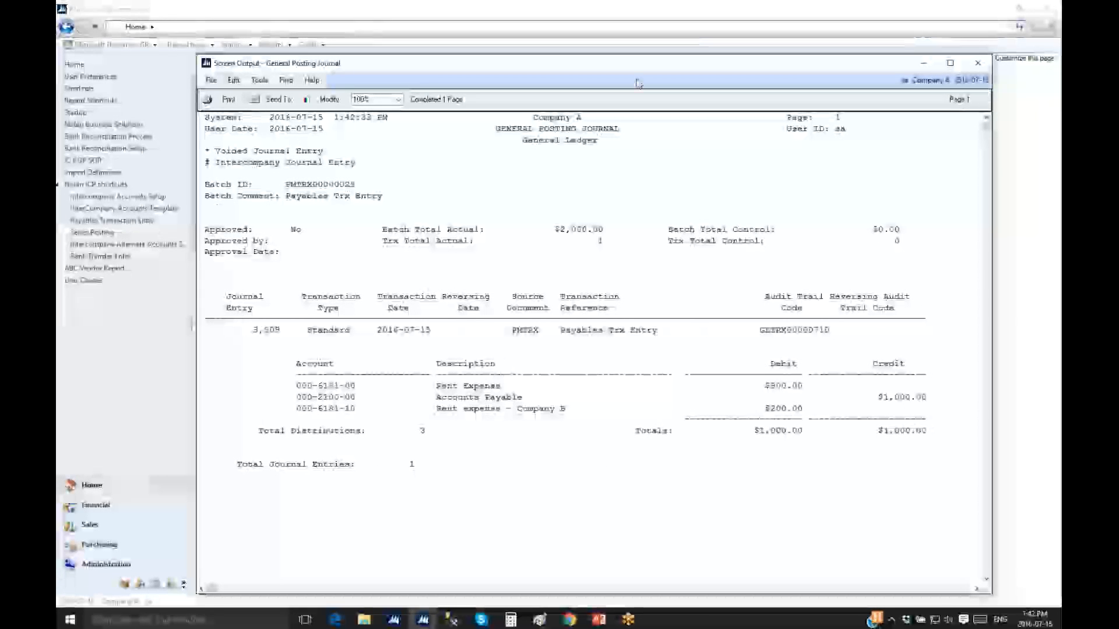
{"action": "left_click_drag", "start_coordinate": [628, 67], "coordinate": [598, 44]}
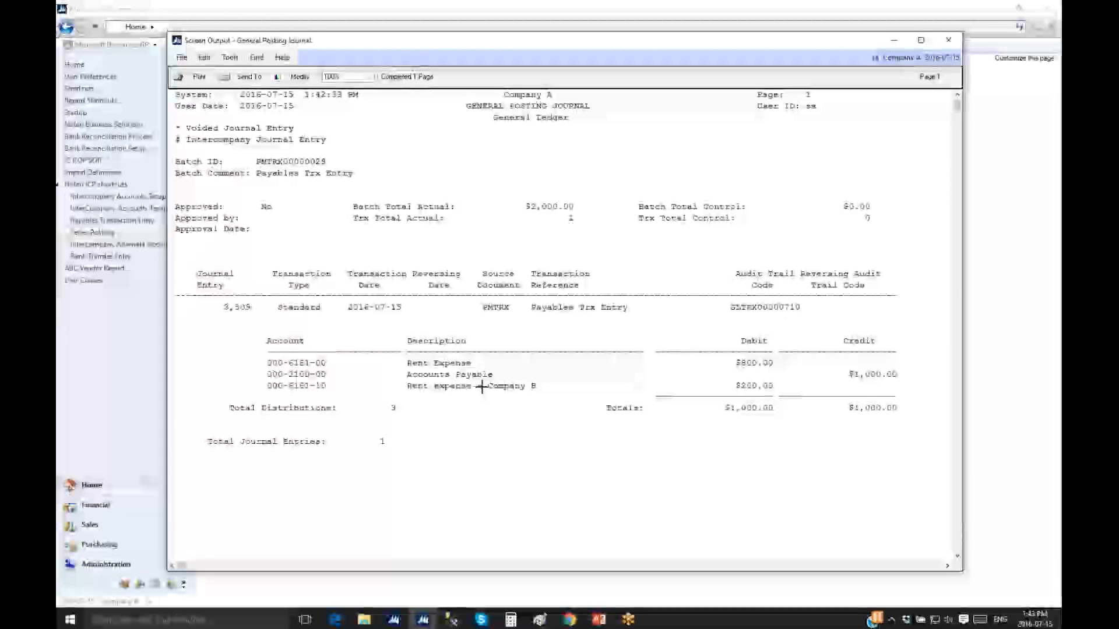
{"action": "left_click", "coordinate": [948, 41]}
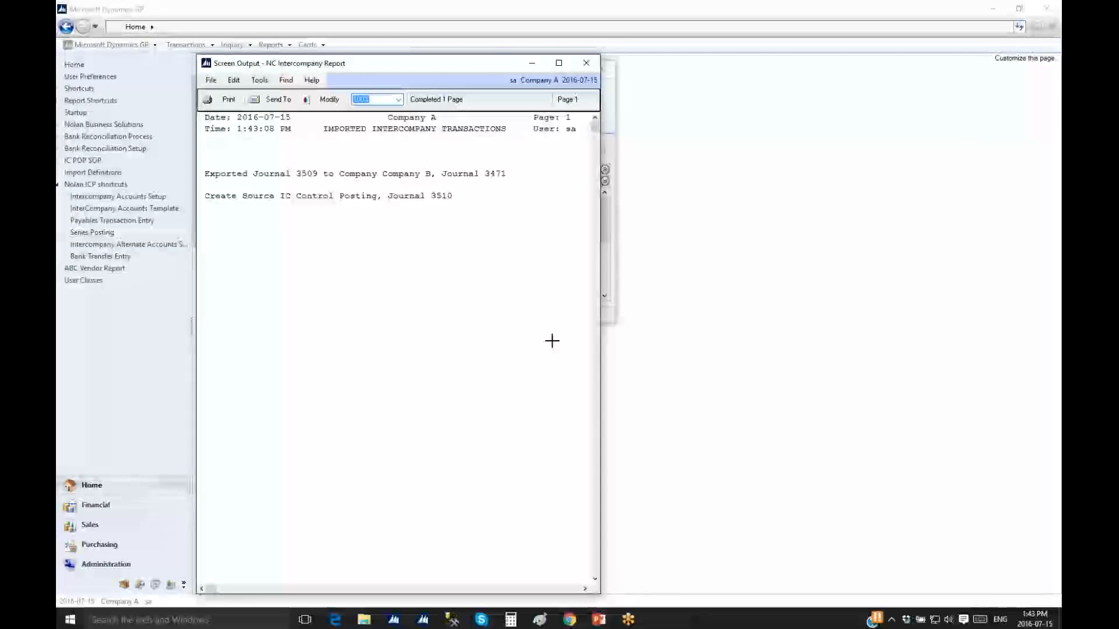
Widen the NC Intercompany Report to read journal 3509 exported as Company B journal 3471
{"action": "left_click_drag", "start_coordinate": [601, 341], "coordinate": [836, 322]}
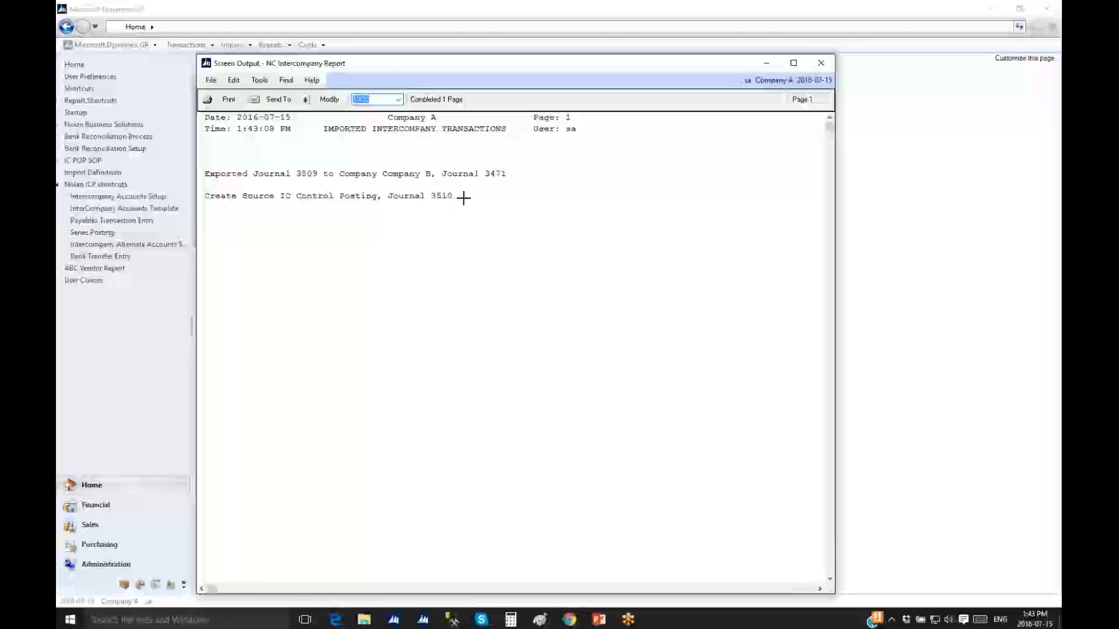
Close the intercompany report, then scroll and widen the IC_BATCH_002 posting journal before closing it
{"action": "left_click", "coordinate": [821, 63]}
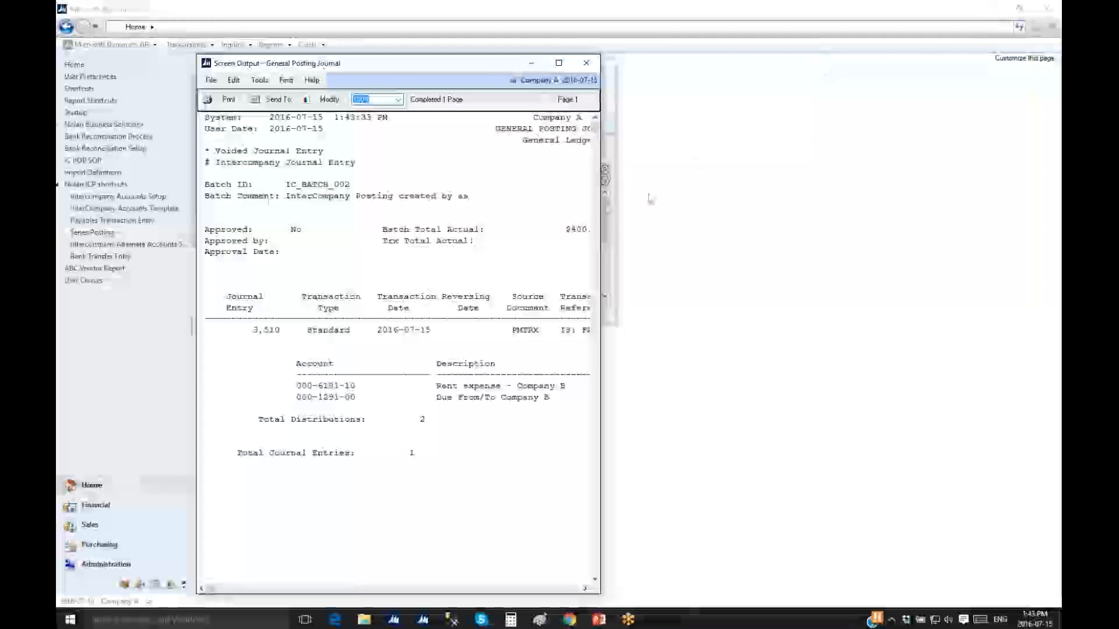
{"action": "left_click", "coordinate": [595, 200]}
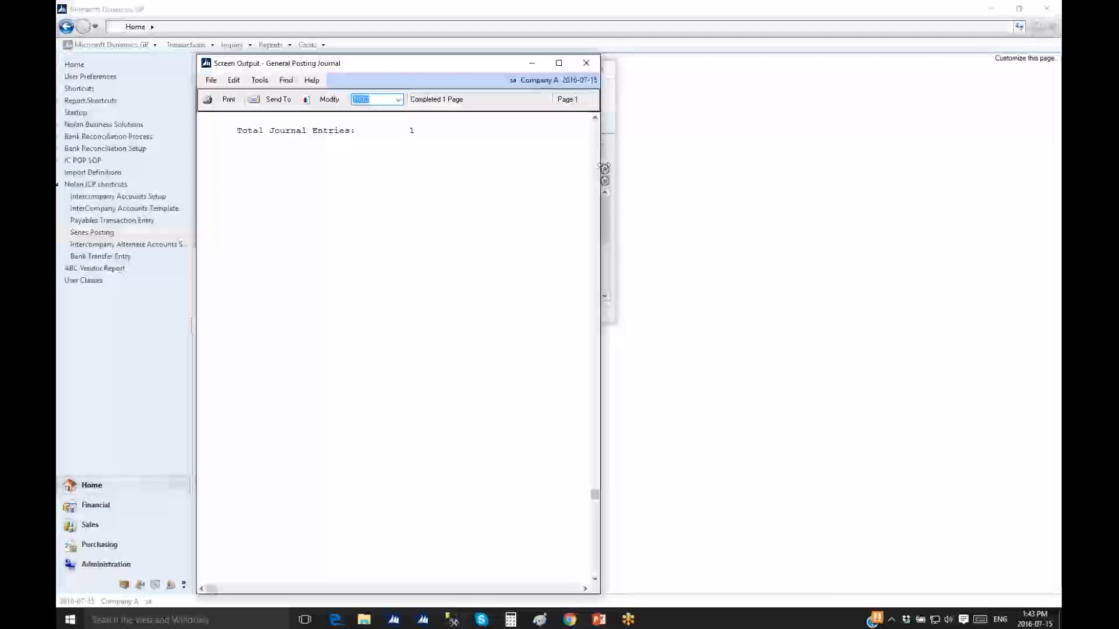
{"action": "left_click", "coordinate": [595, 145]}
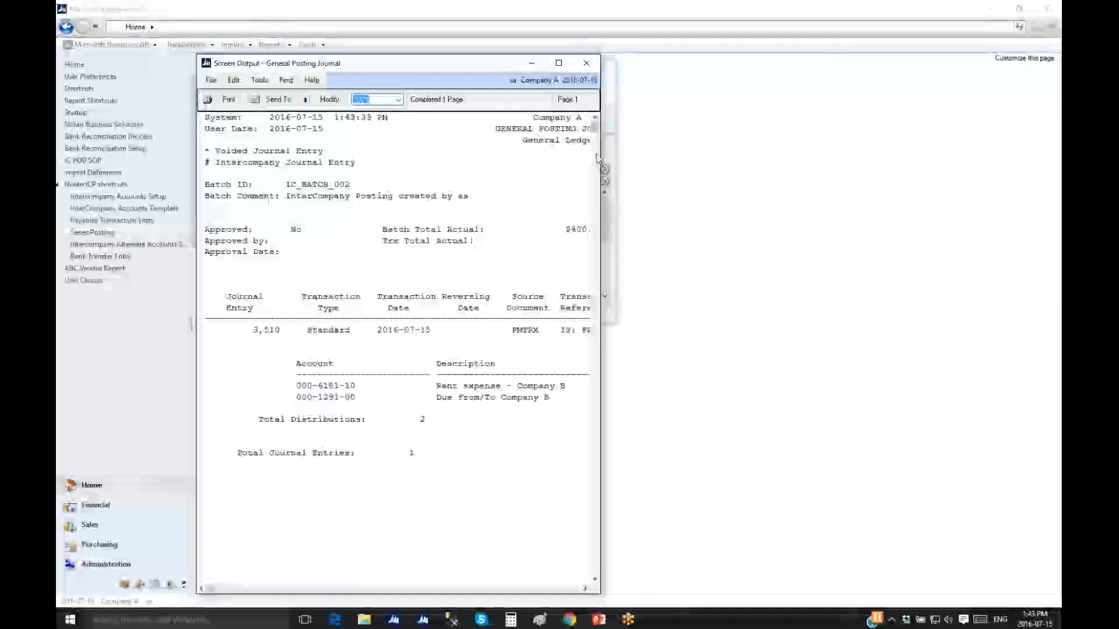
{"action": "left_click_drag", "start_coordinate": [601, 179], "coordinate": [970, 179]}
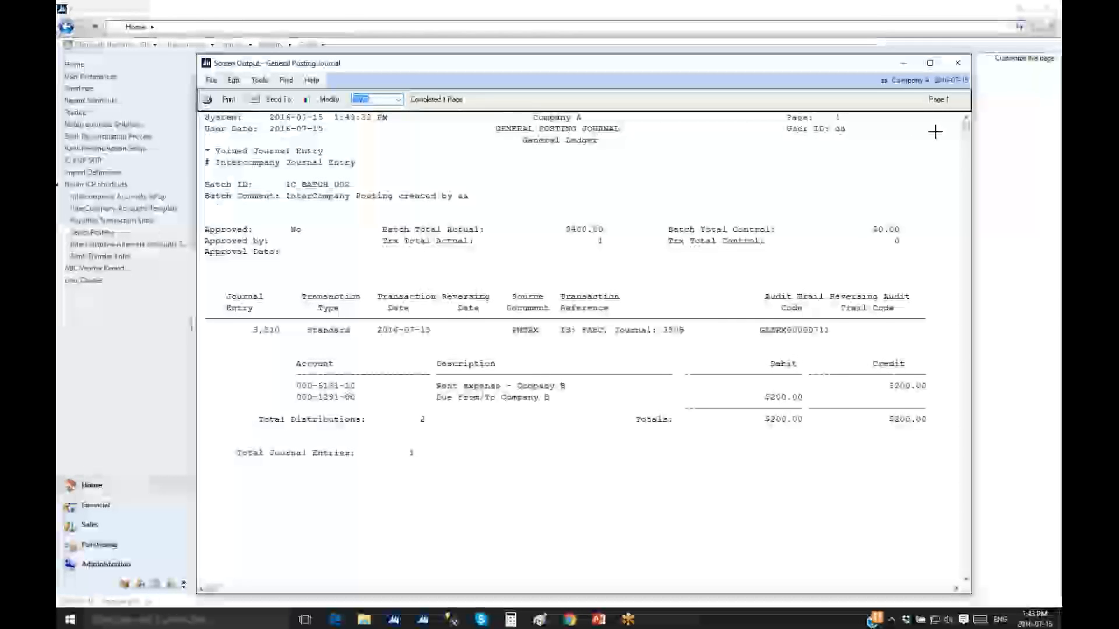
{"action": "left_click", "coordinate": [958, 63]}
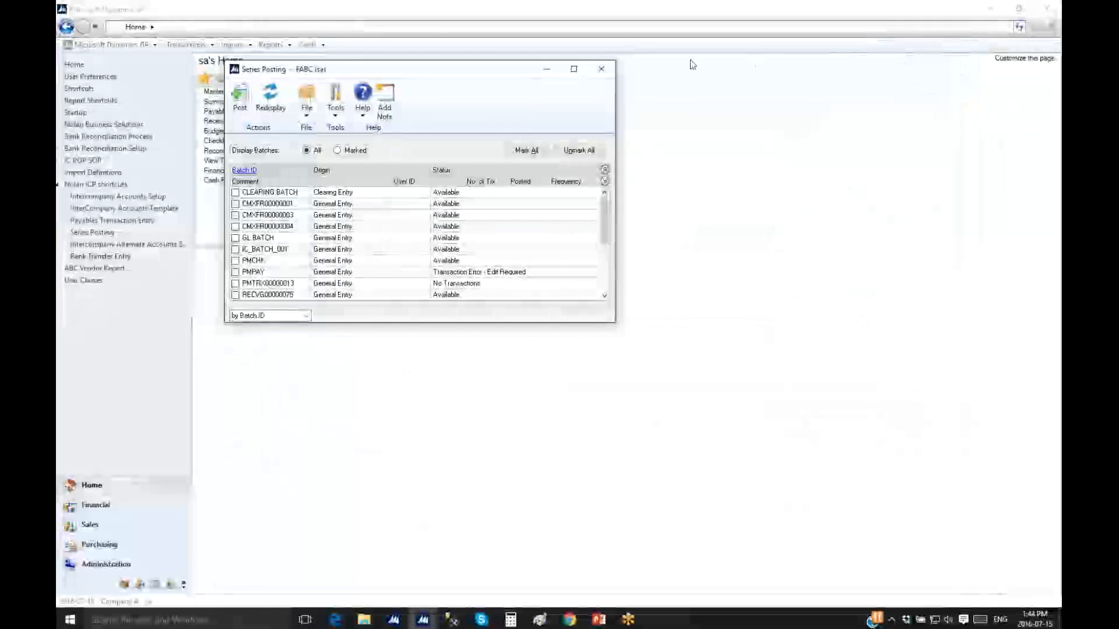
Close Series Posting and switch to the Company B session's home page
{"action": "left_click", "coordinate": [601, 69]}
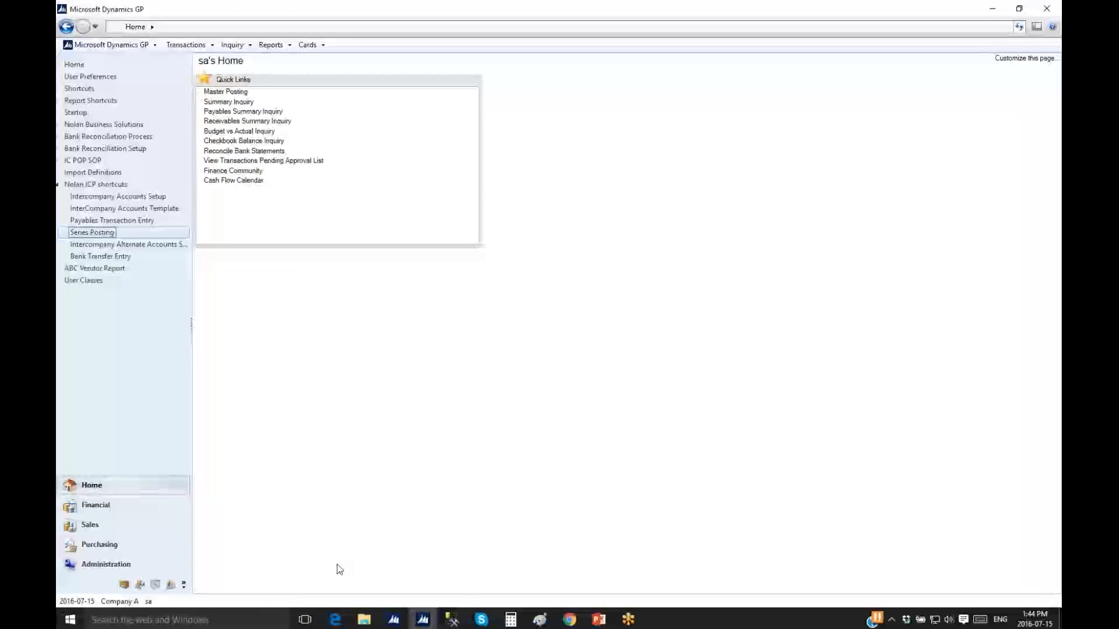
{"action": "mouse_move", "coordinate": [423, 619]}
{"action": "left_click", "coordinate": [497, 571]}
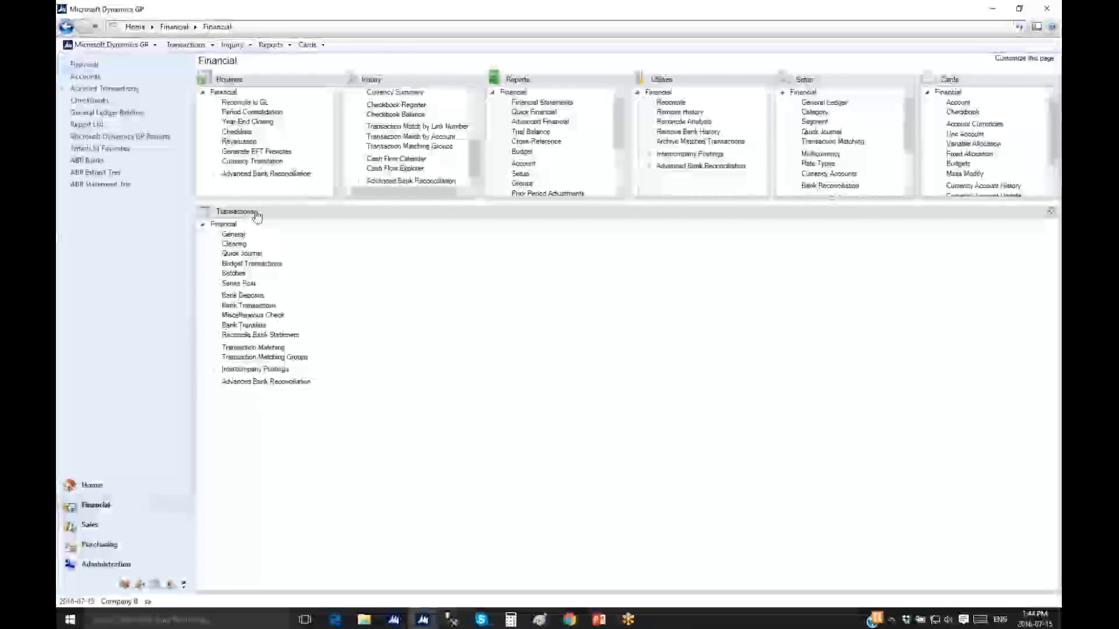
{"action": "left_click", "coordinate": [91, 484]}
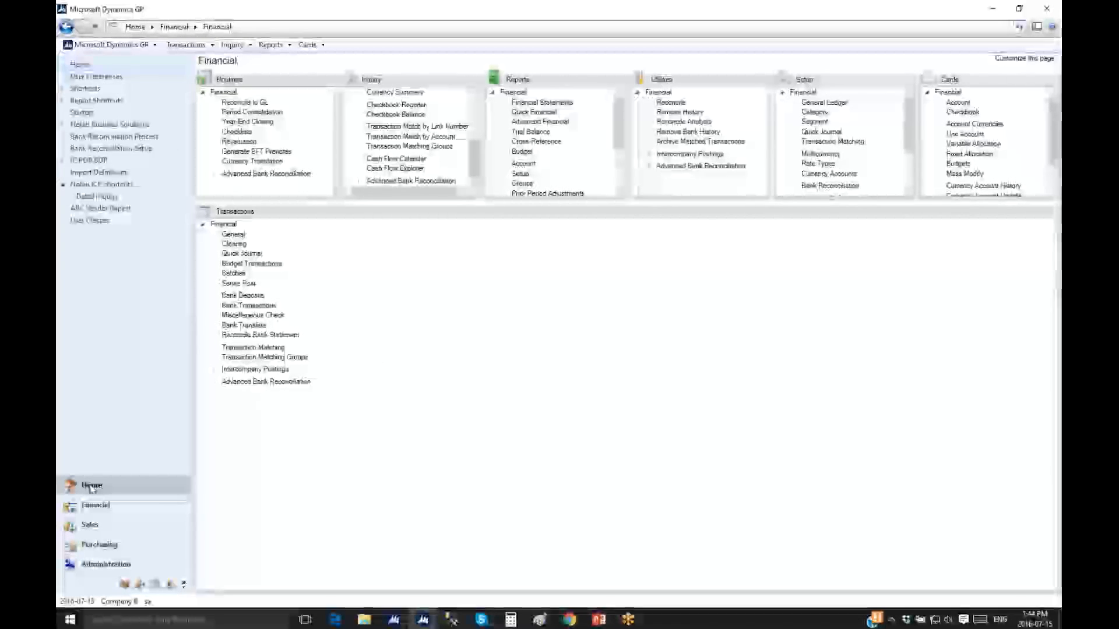
Look up account 000-6181-00 in Detail Inquiry and open journal entry 3,471 from 2016-07-15
{"action": "left_click", "coordinate": [97, 197]}
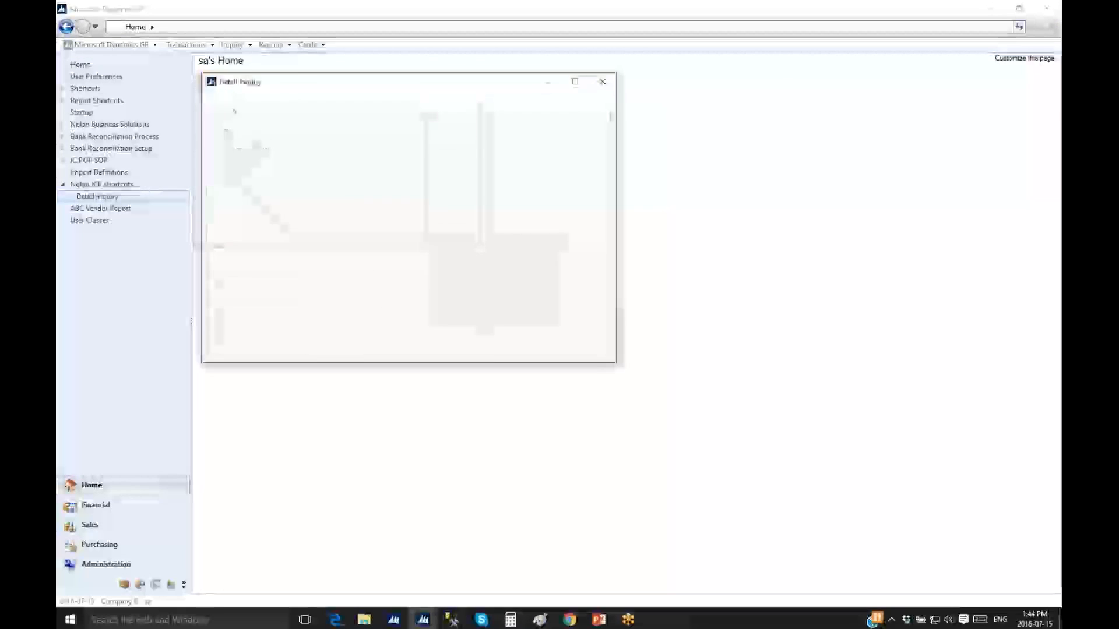
{"action": "type", "text": "000 -6181 -00"}
{"action": "key", "text": "Tab"}
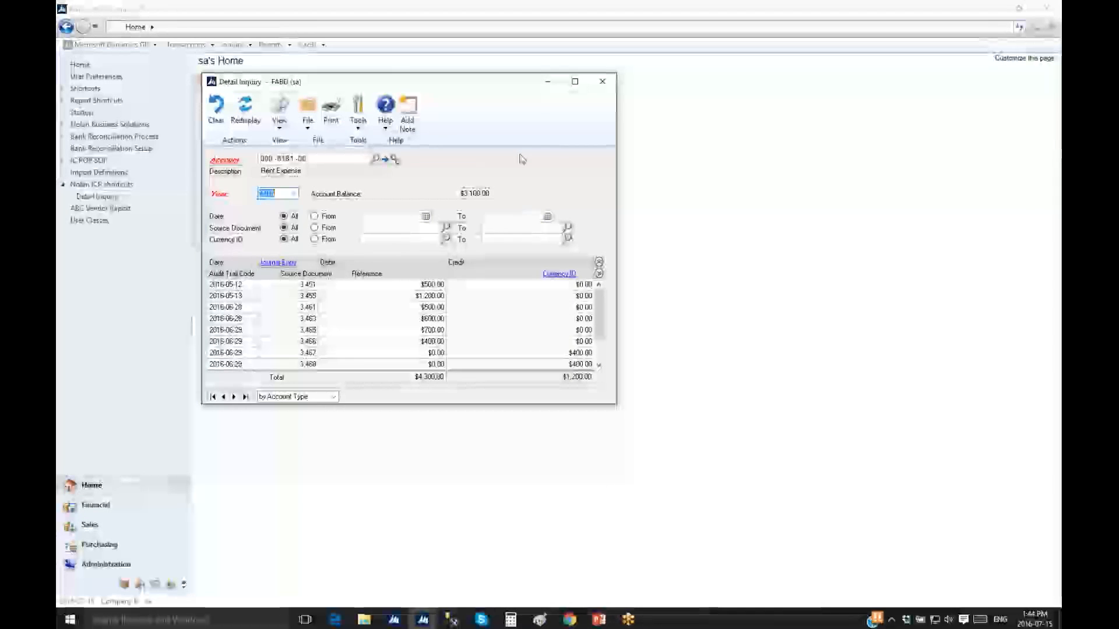
{"action": "scroll", "coordinate": [594, 324], "scroll_direction": "down", "scroll_amount": 1}
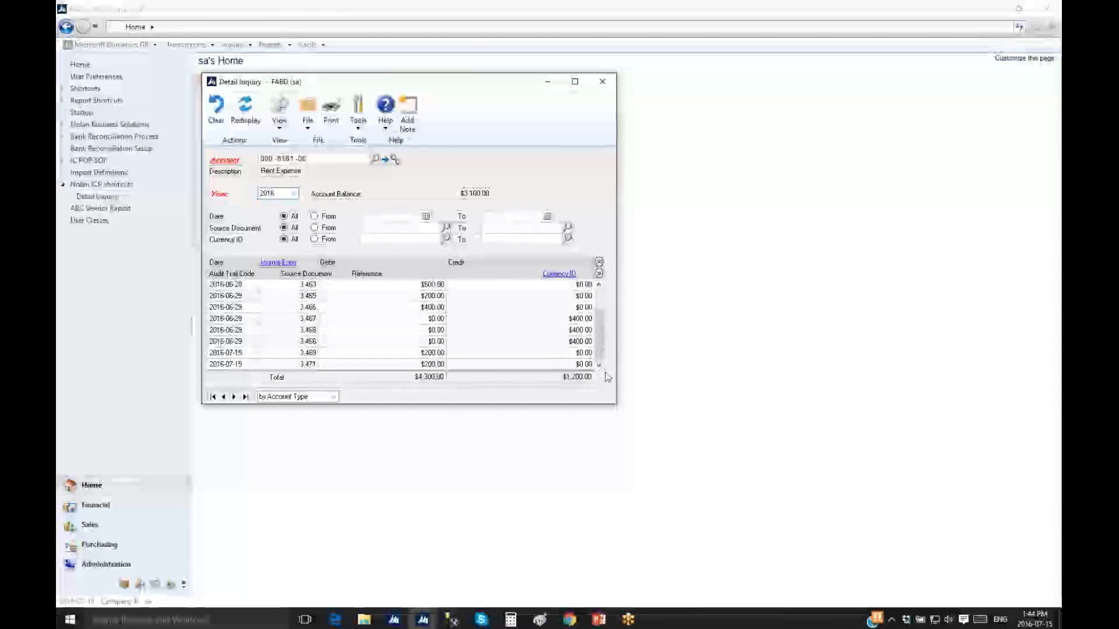
{"action": "left_click", "coordinate": [366, 365]}
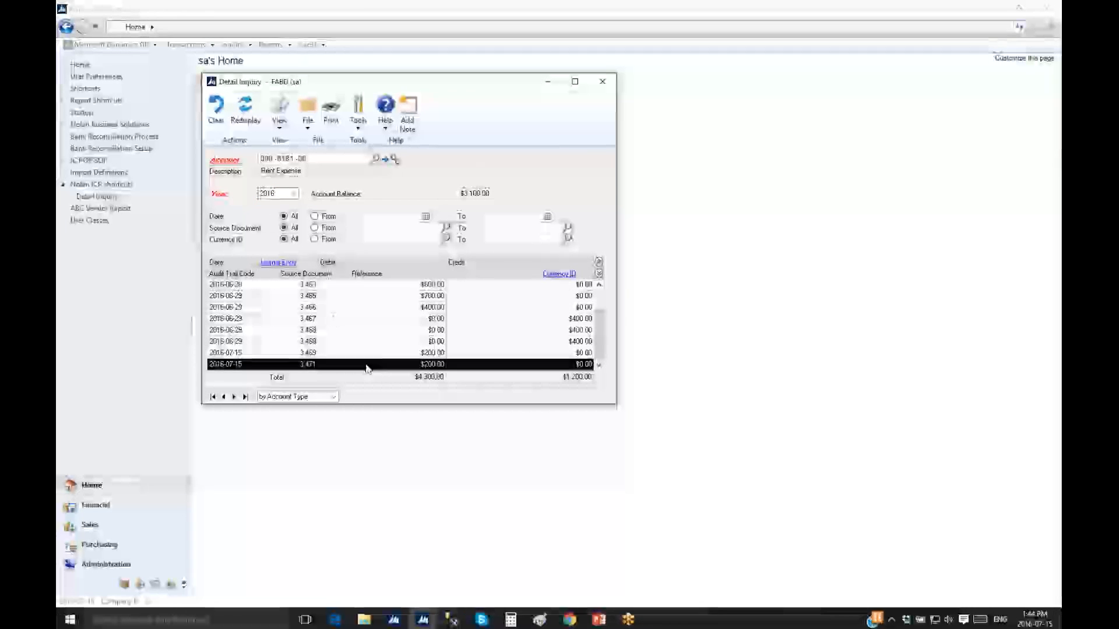
{"action": "left_click", "coordinate": [287, 263]}
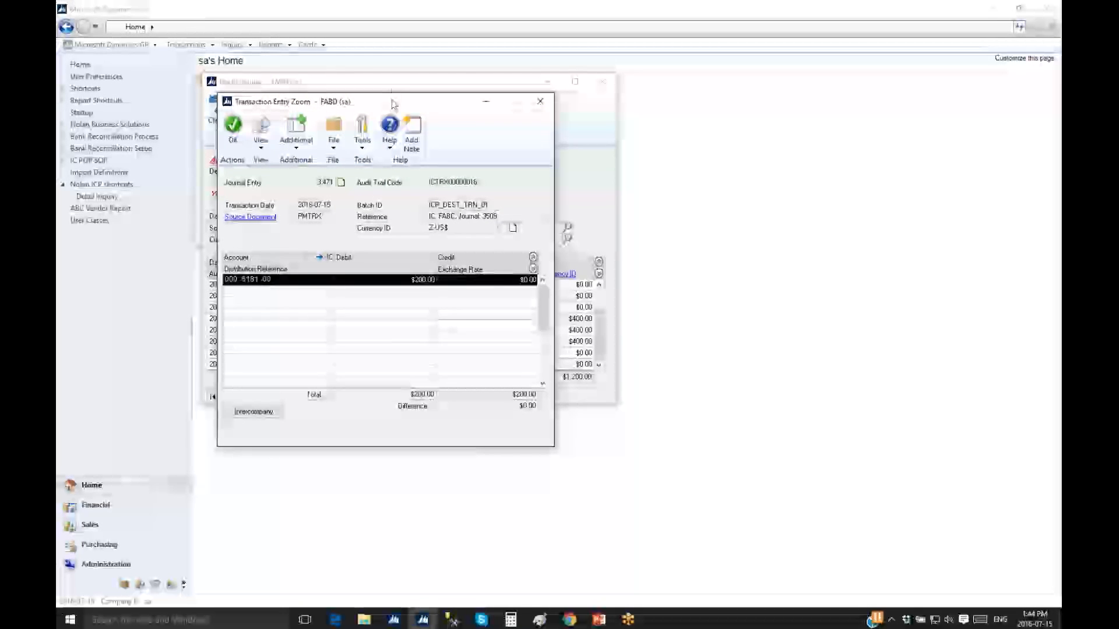
Drill from journal 3,471 to its Company A payables invoice and distributions, then close them
{"action": "left_click_drag", "start_coordinate": [392, 103], "coordinate": [392, 70]}
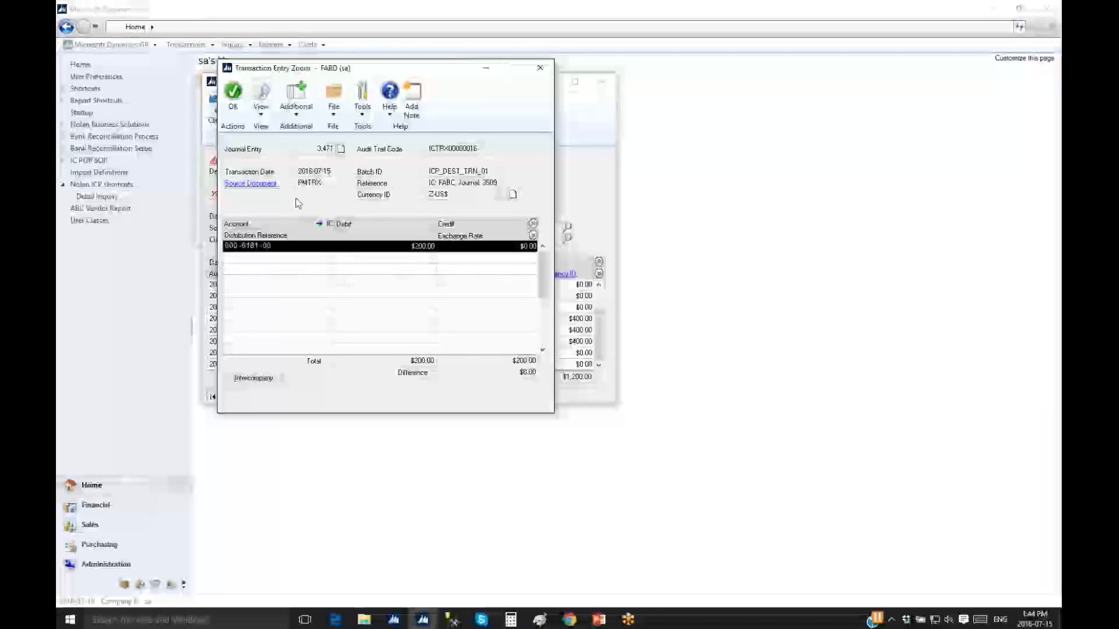
{"action": "left_click", "coordinate": [269, 187]}
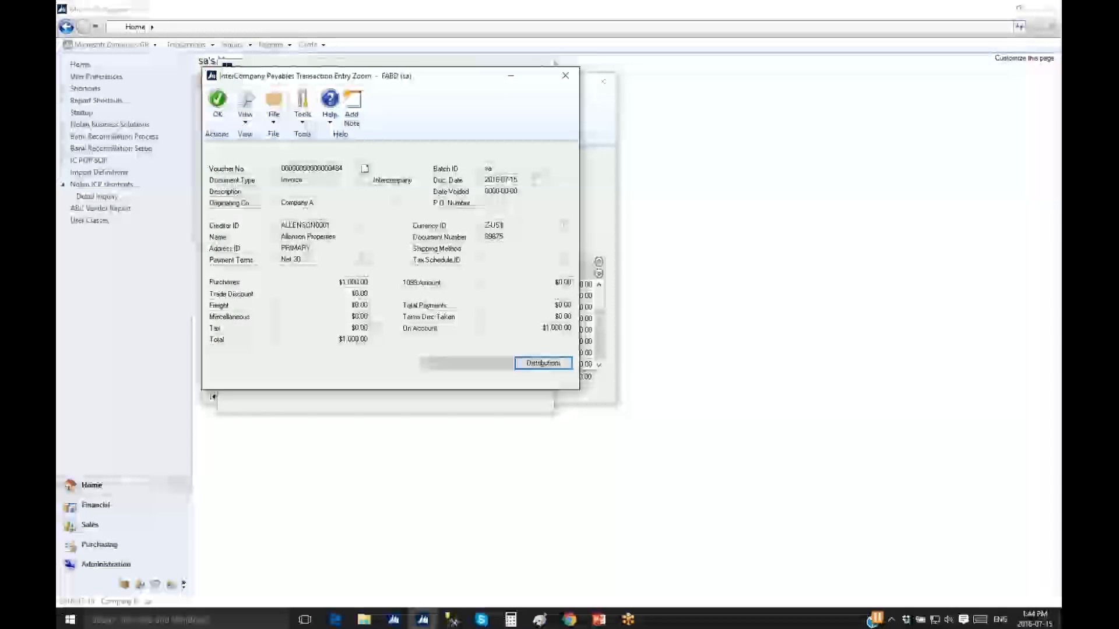
{"action": "left_click_drag", "start_coordinate": [430, 82], "coordinate": [509, 74]}
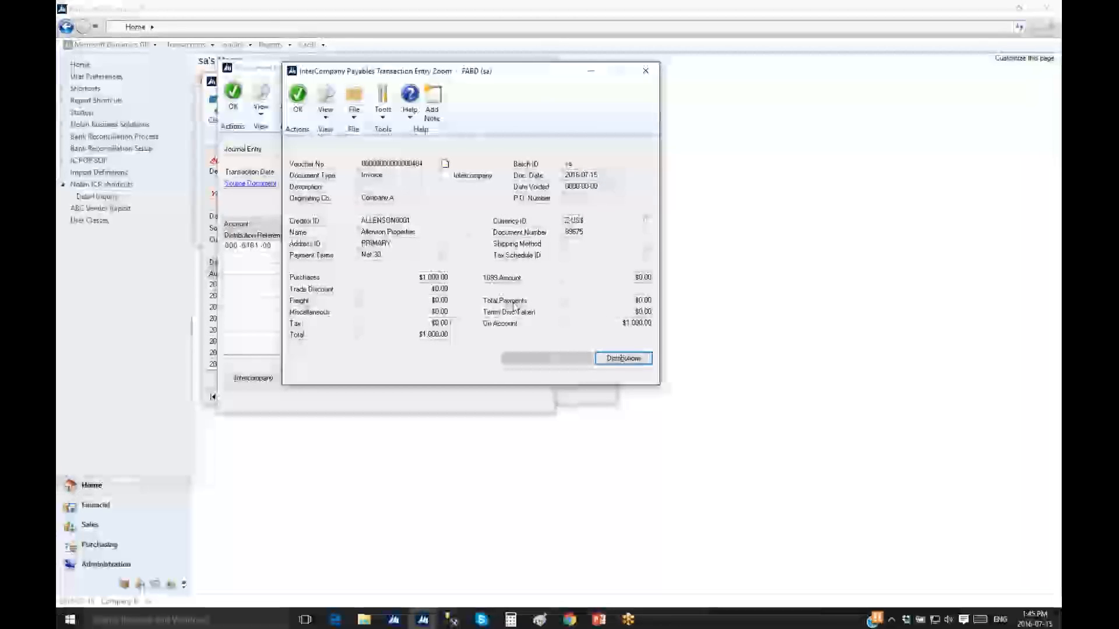
{"action": "left_click", "coordinate": [627, 358]}
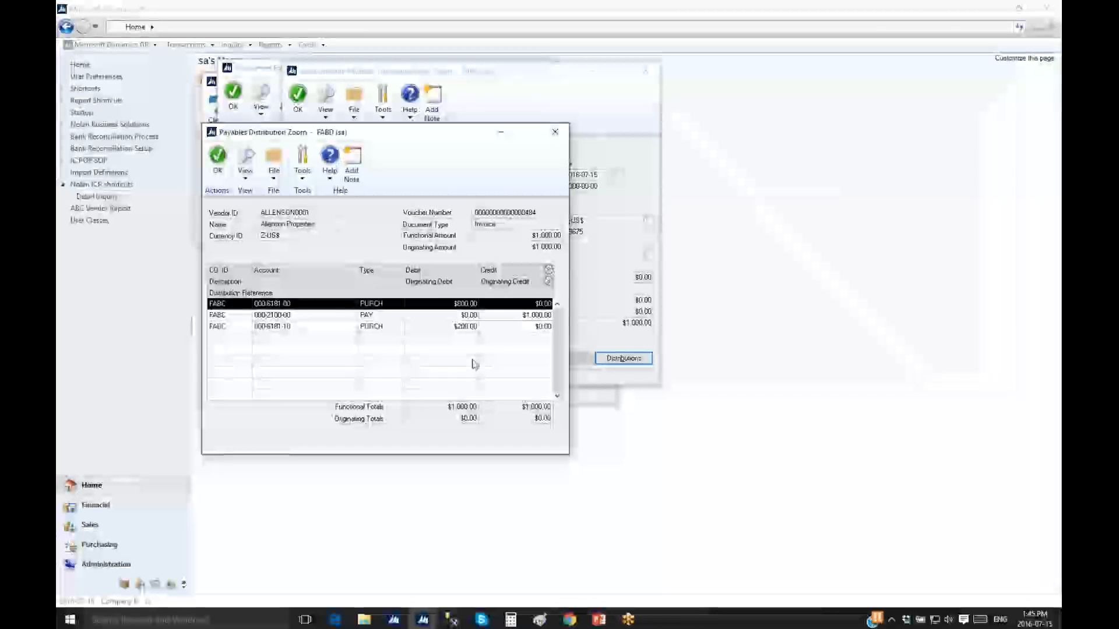
{"action": "left_click", "coordinate": [555, 132]}
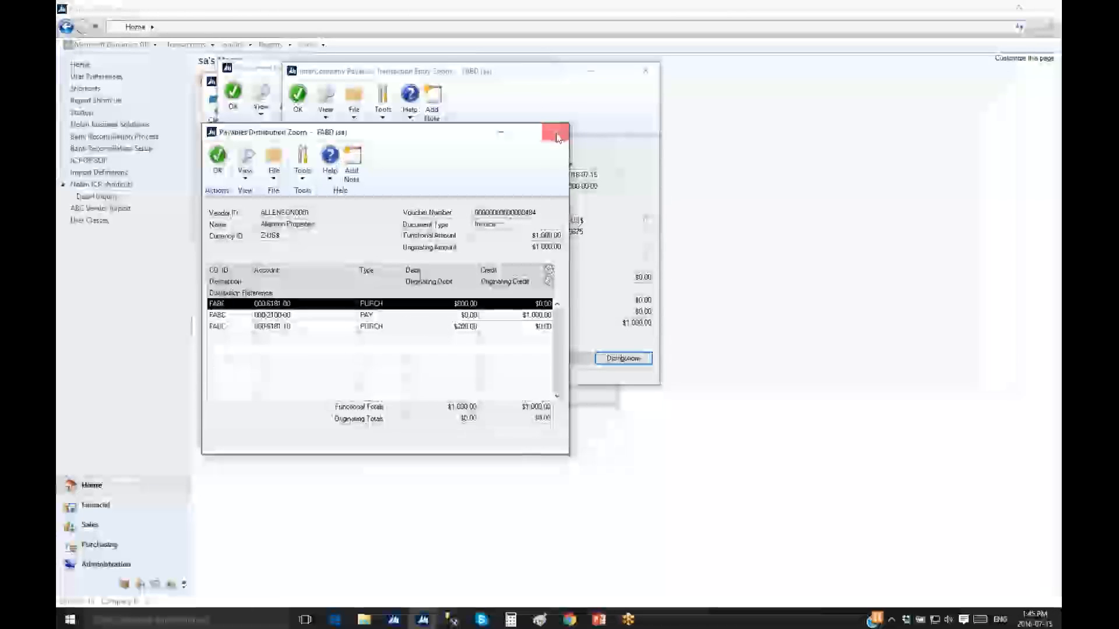
{"action": "left_click", "coordinate": [646, 74]}
Close the journal entry and Detail Inquiry windows and switch back to Company A
{"action": "left_click", "coordinate": [542, 71]}
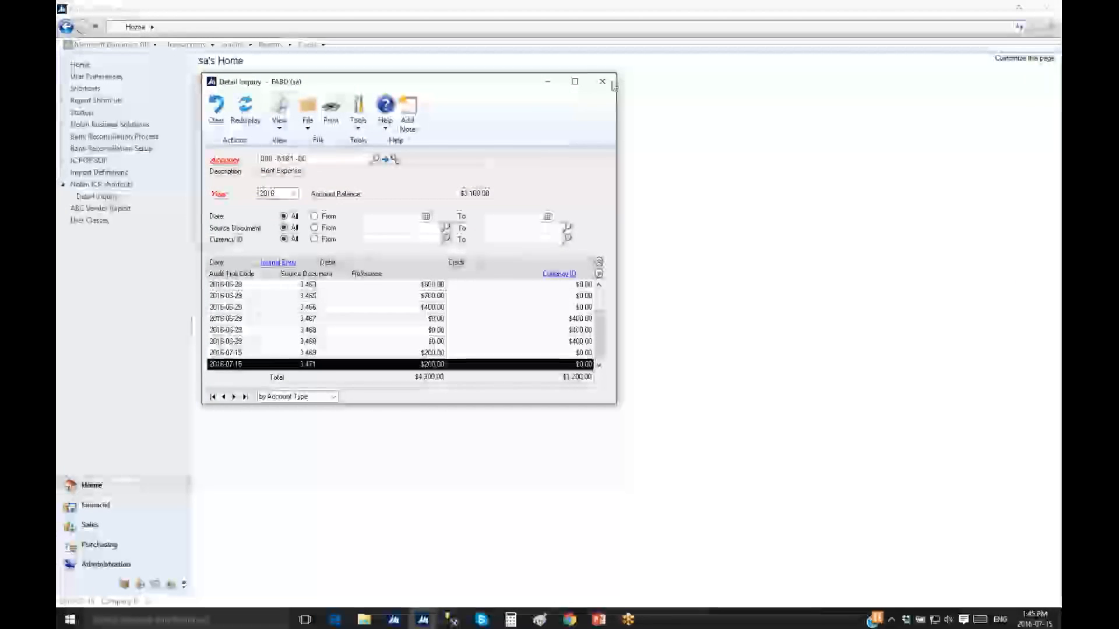
{"action": "left_click", "coordinate": [603, 81]}
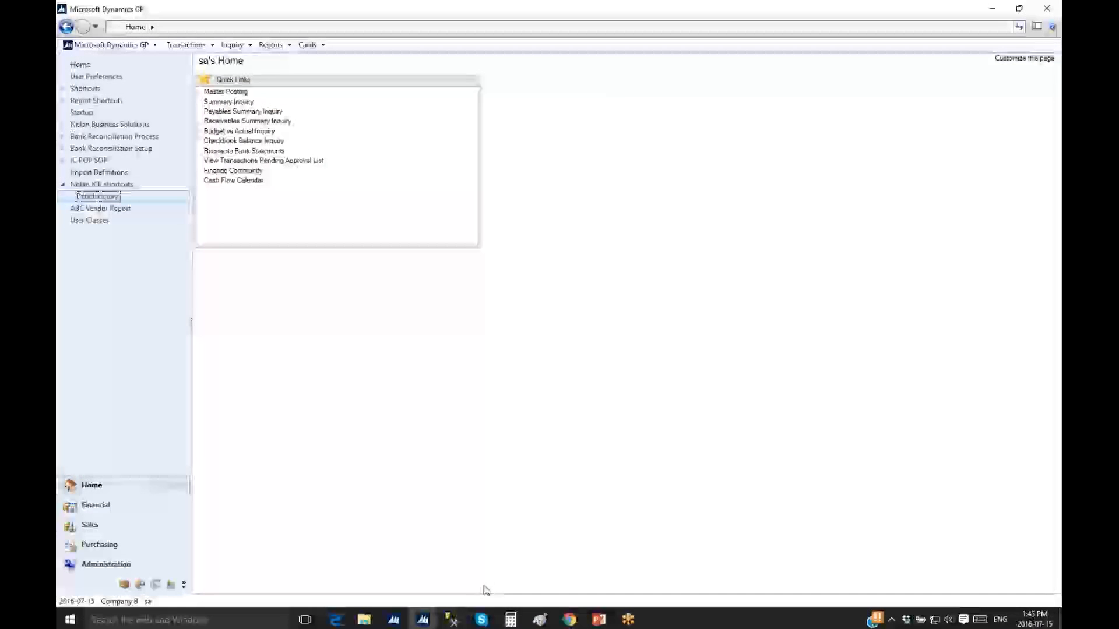
{"action": "mouse_move", "coordinate": [423, 619]}
{"action": "left_click", "coordinate": [385, 572]}
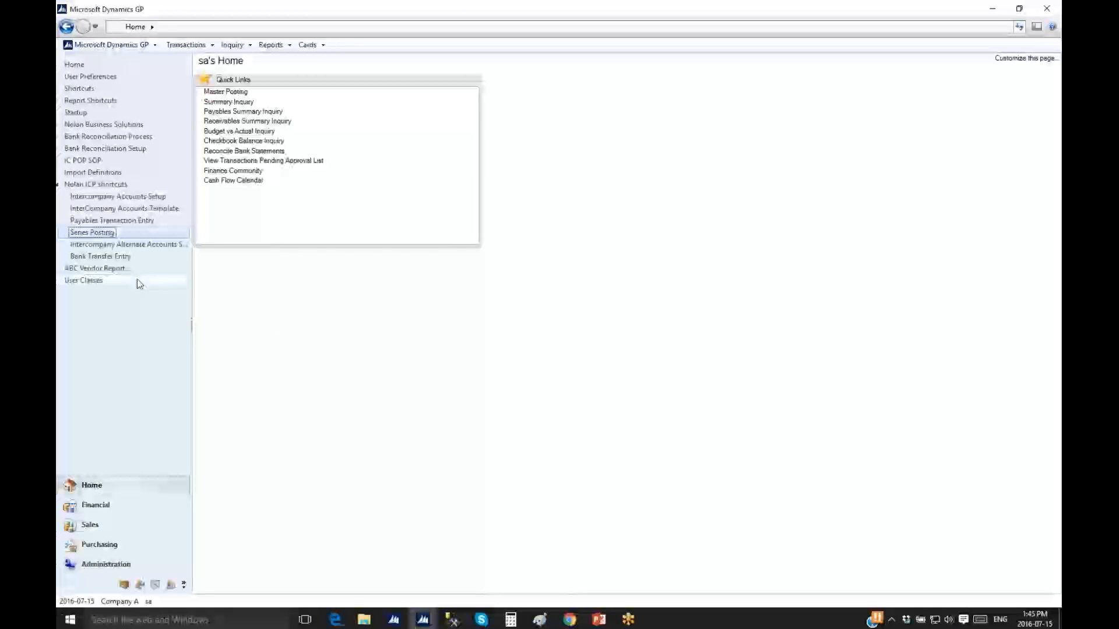
Verify in Intercompany Alternate Accounts Setup that 000-1291-00 maps to 000-1290-00, then close it
{"action": "left_click", "coordinate": [164, 245]}
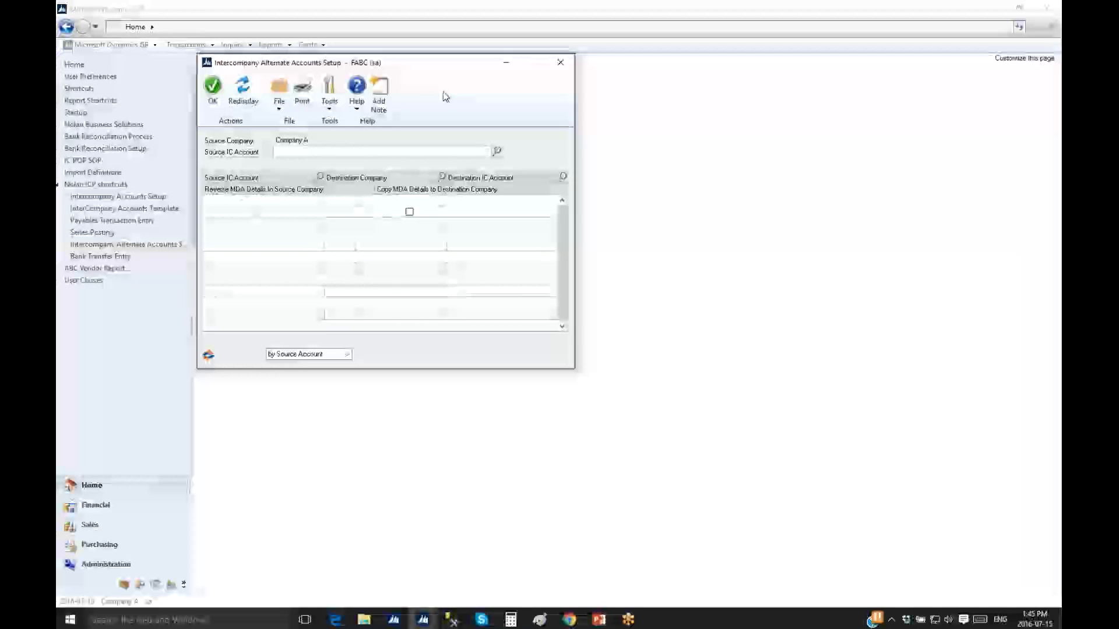
{"action": "left_click", "coordinate": [245, 104]}
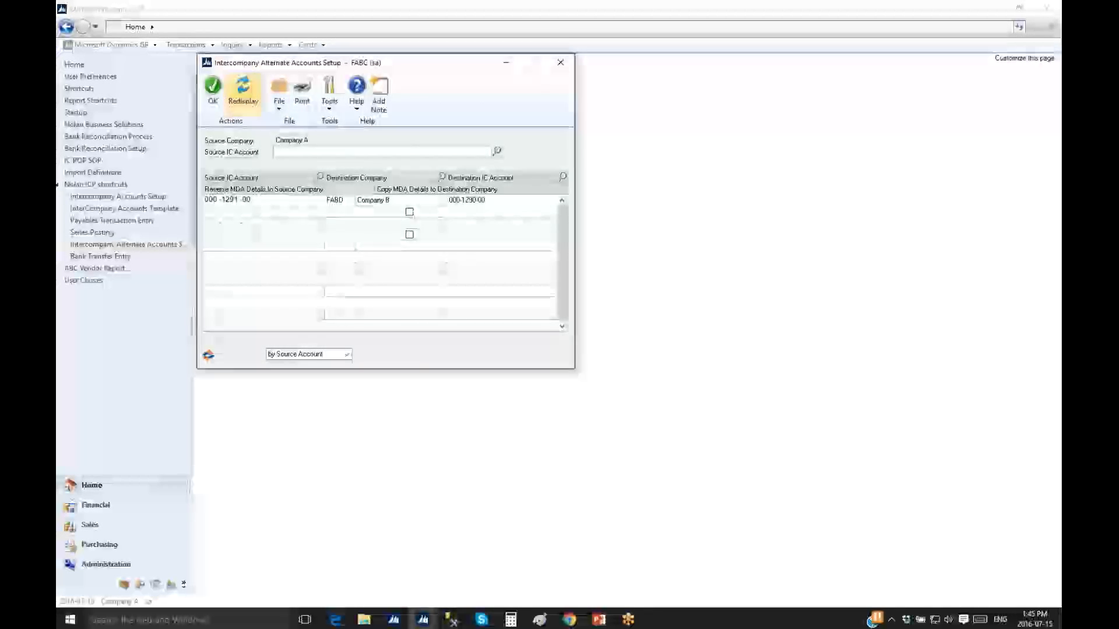
{"action": "double_click", "coordinate": [230, 200]}
{"action": "left_click", "coordinate": [450, 204]}
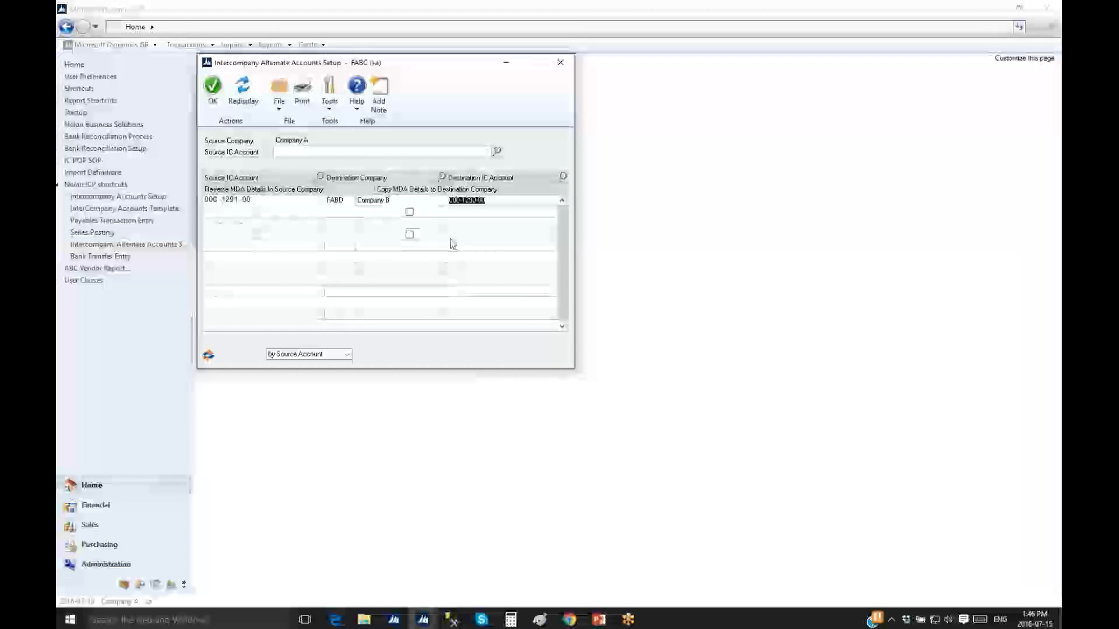
{"action": "left_click", "coordinate": [561, 62]}
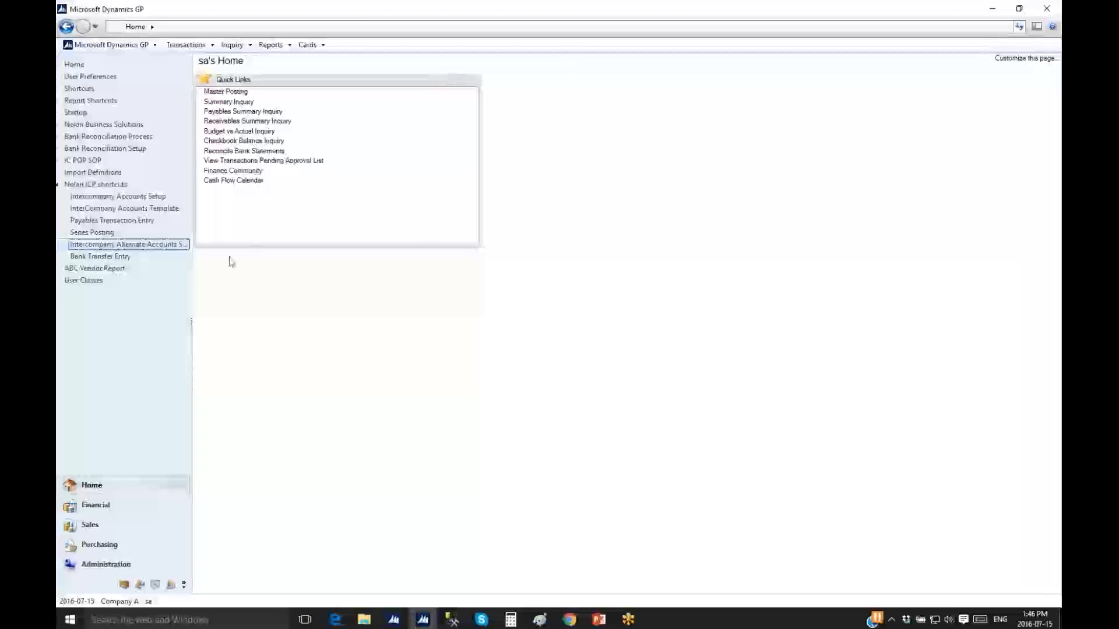
Start a new payables invoice from vendor A Travel Company with document number 098907
{"action": "left_click", "coordinate": [127, 222]}
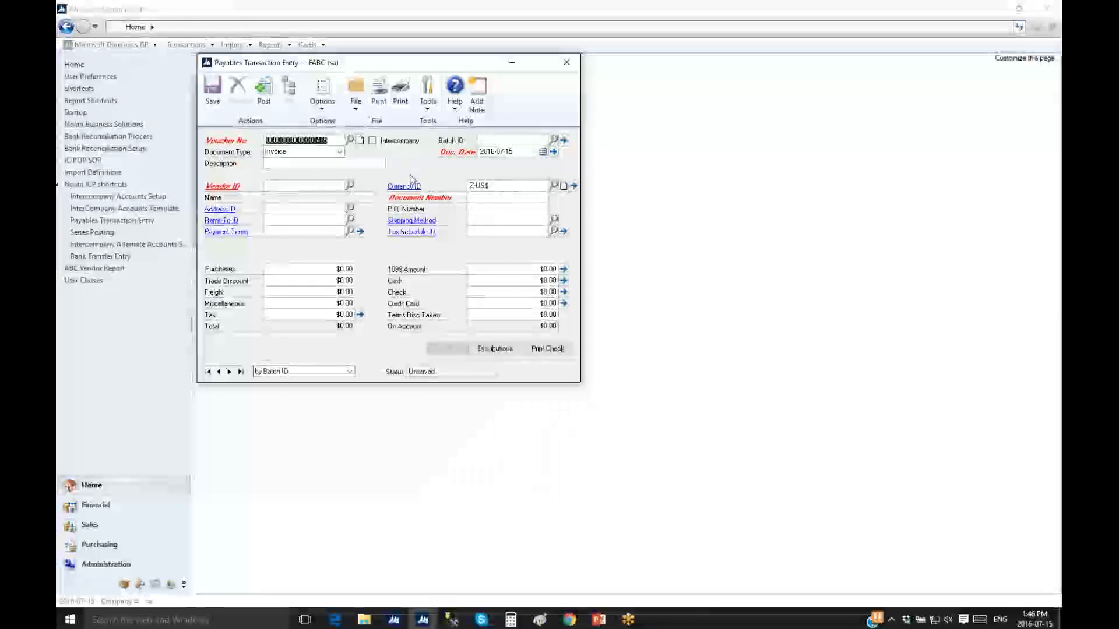
{"action": "key", "text": "Tab"}
{"action": "left_click", "coordinate": [350, 185]}
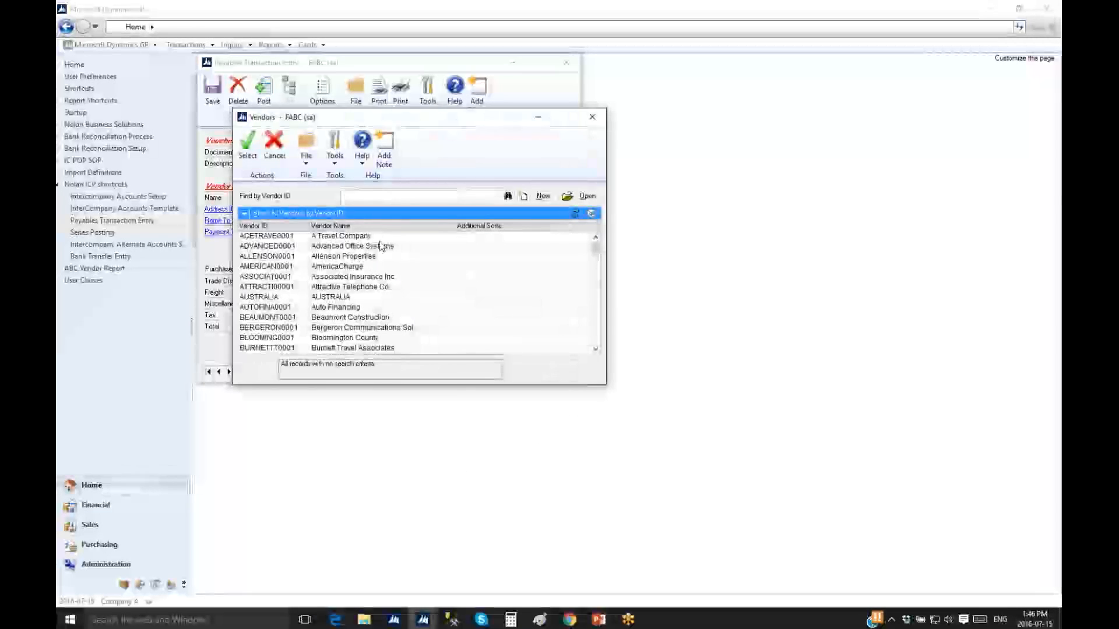
{"action": "double_click", "coordinate": [363, 236]}
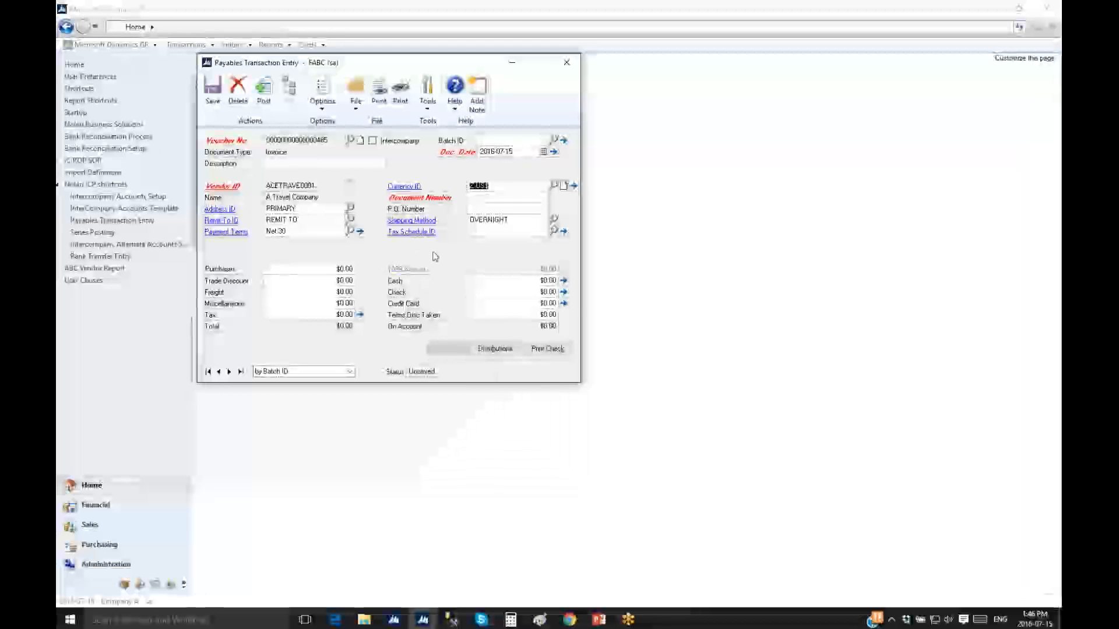
{"action": "key", "text": "Tab"}
{"action": "type", "text": "098907"}
{"action": "key", "text": "Tab"}
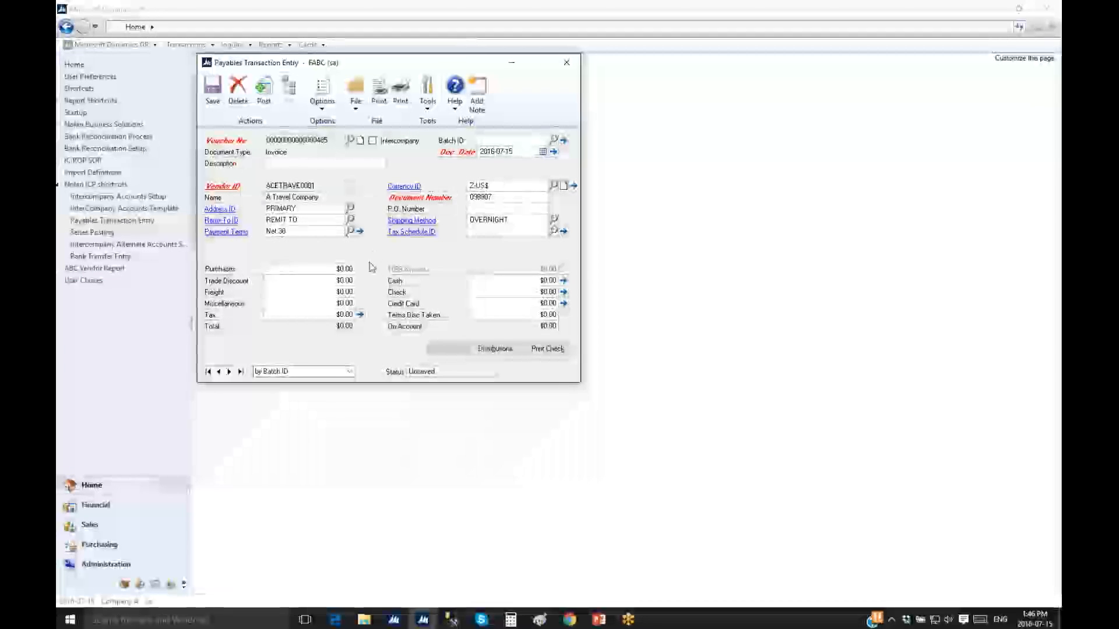
Enter the $250.00 purchases amount on the invoice
{"action": "left_click", "coordinate": [333, 270]}
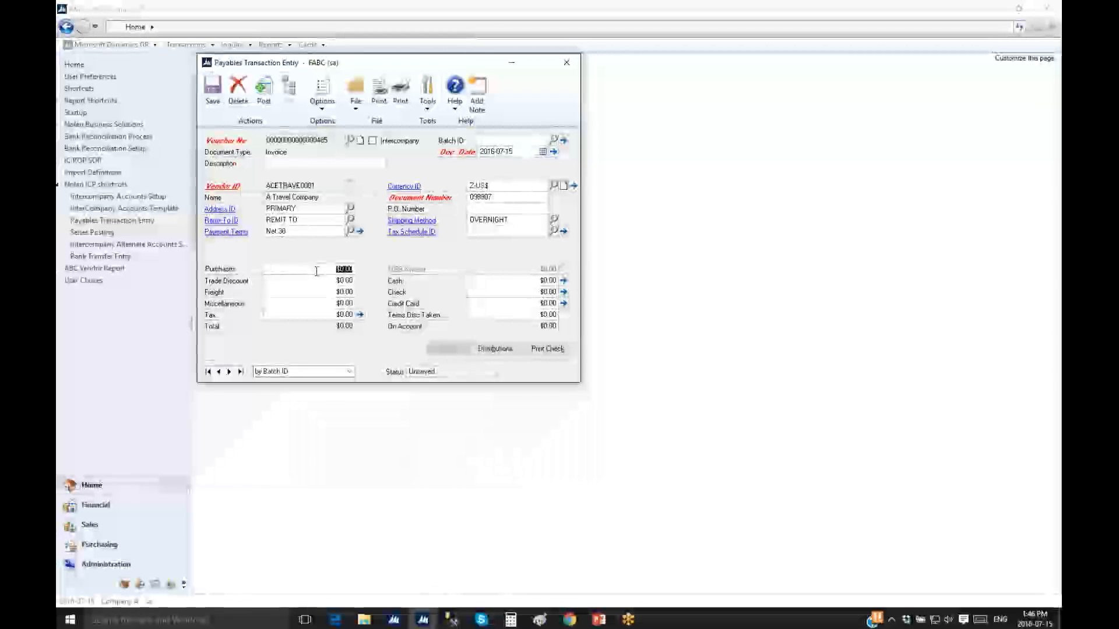
{"action": "type", "text": "25"}
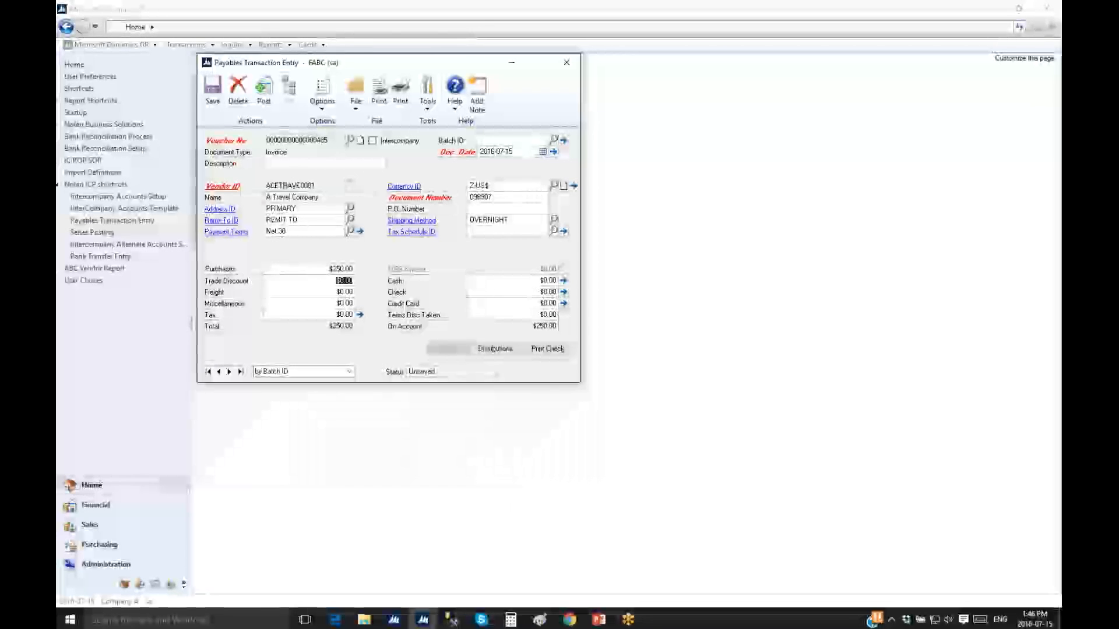
{"action": "key", "text": "Tab"}
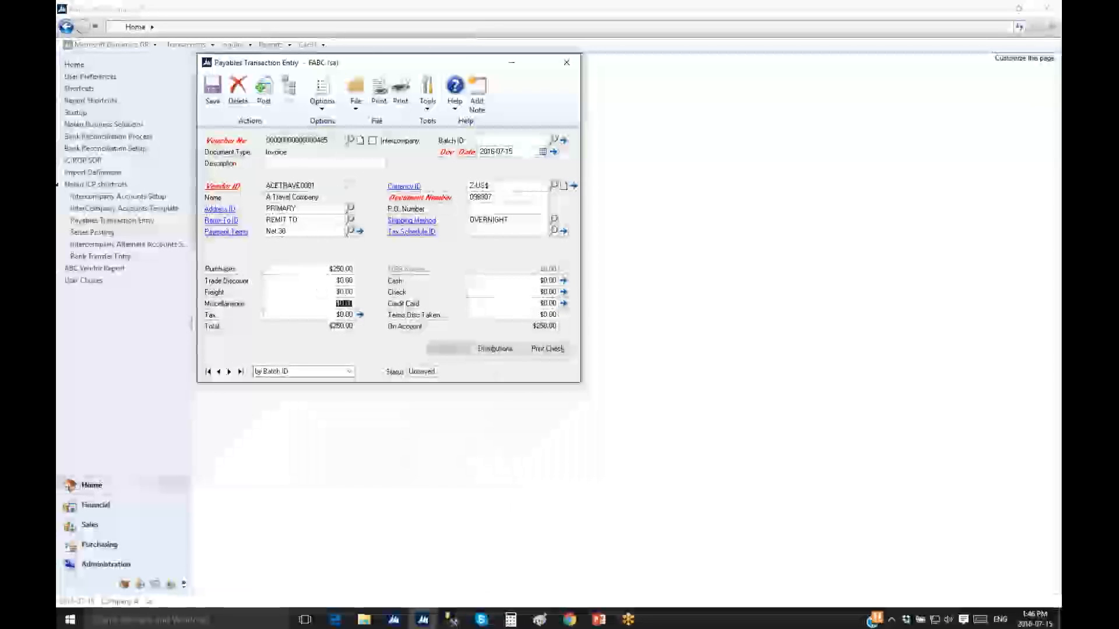
Redistribute the $250.00 PURCH line to account 000-1291-00 and bring up its intercompany details
{"action": "left_click", "coordinate": [497, 349]}
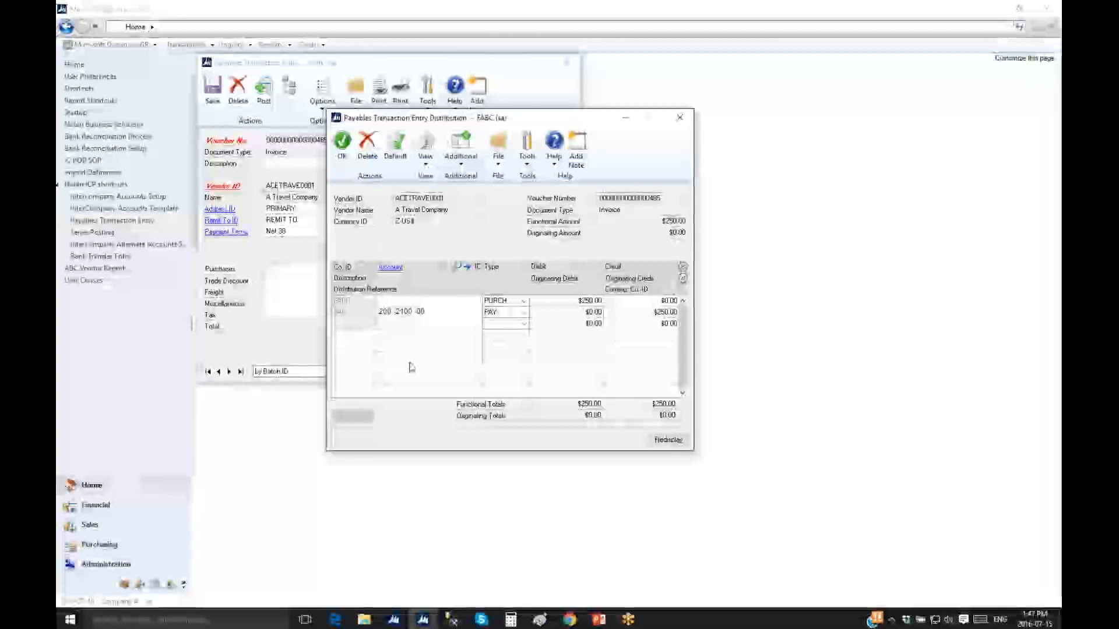
{"action": "type", "text": "000 -12841"}
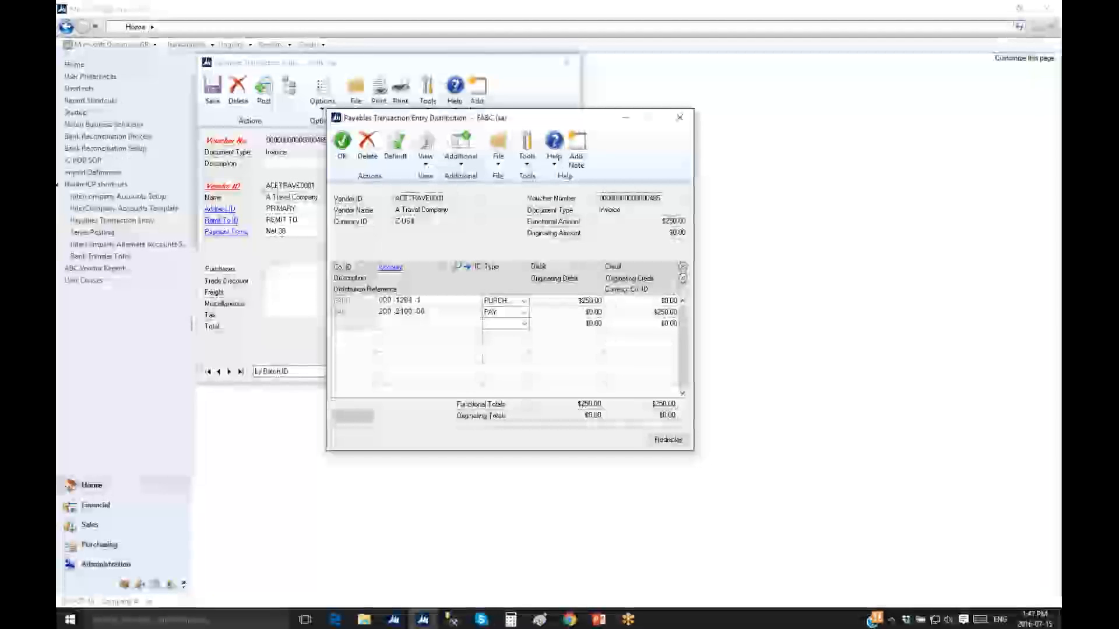
{"action": "type", "text": "120"}
{"action": "key", "text": "Tab"}
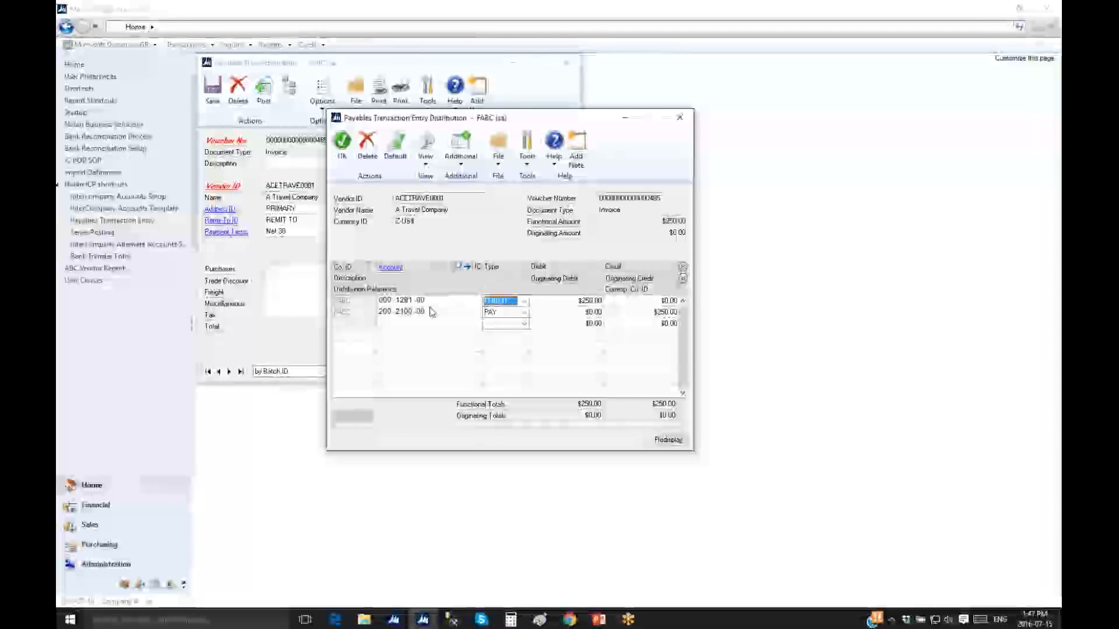
{"action": "double_click", "coordinate": [404, 300]}
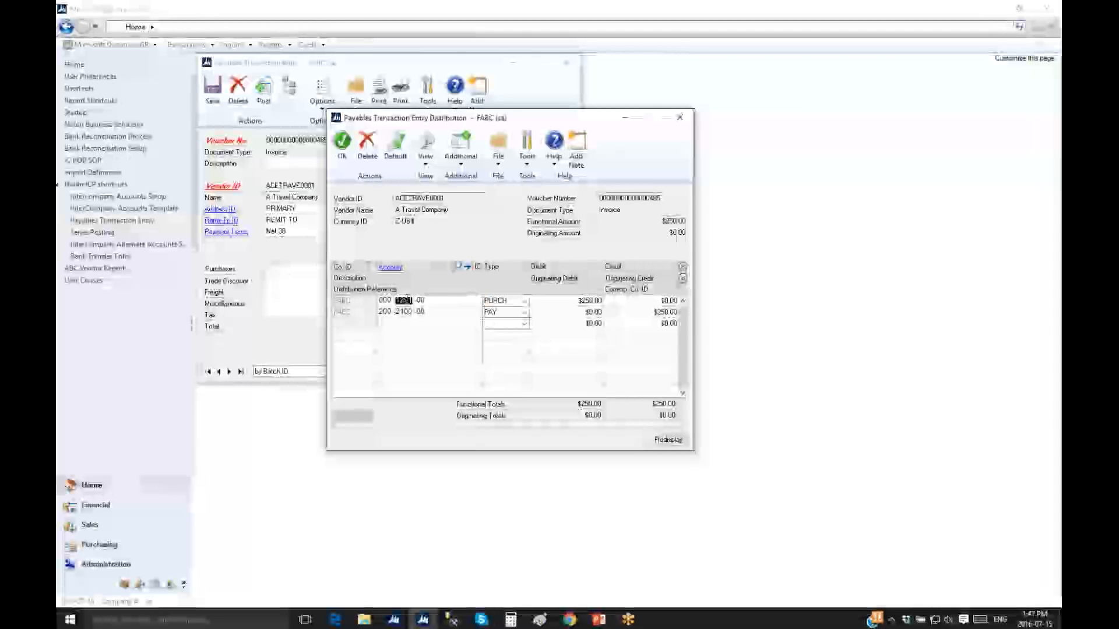
{"action": "left_click", "coordinate": [478, 270]}
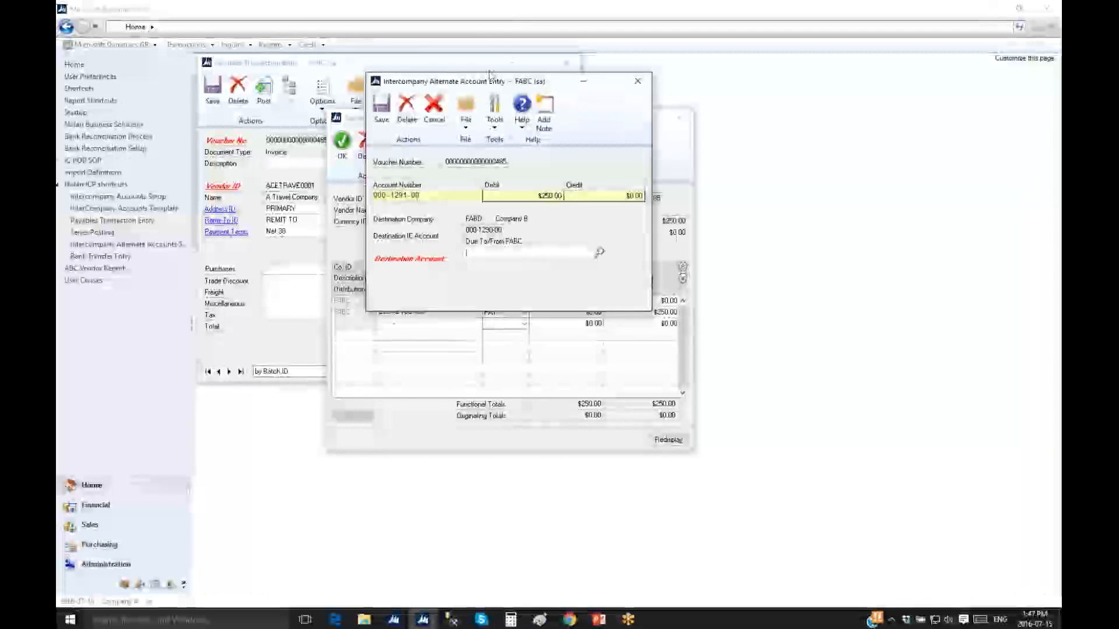
Set Company B's destination account to 100-6520-00 Travel - Administration, then post the invoice
{"action": "left_click_drag", "start_coordinate": [477, 81], "coordinate": [615, 118]}
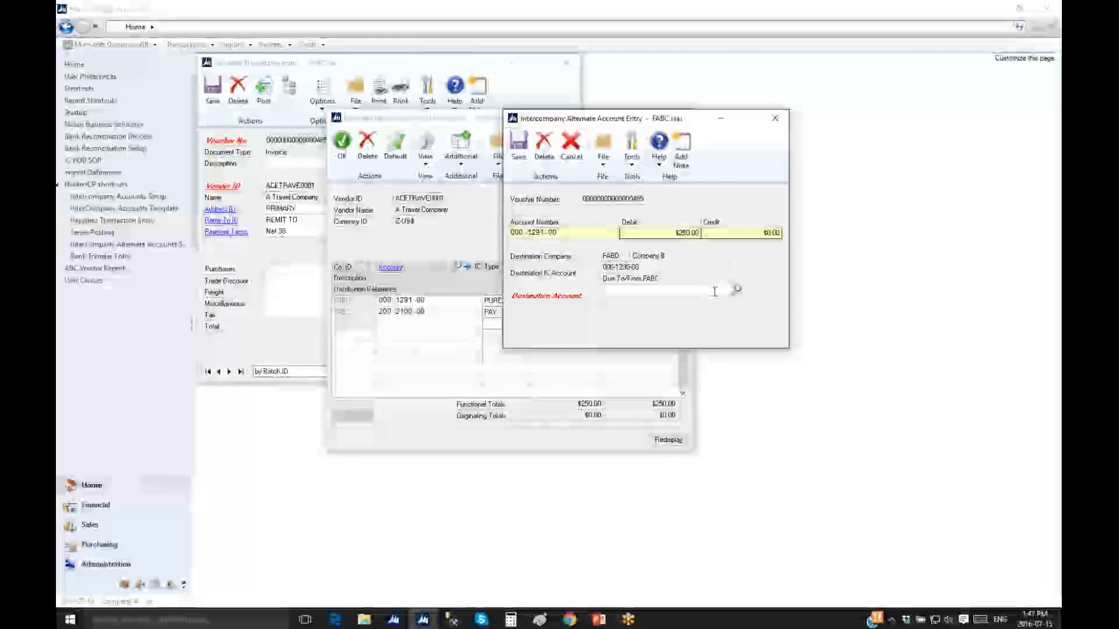
{"action": "left_click", "coordinate": [737, 289]}
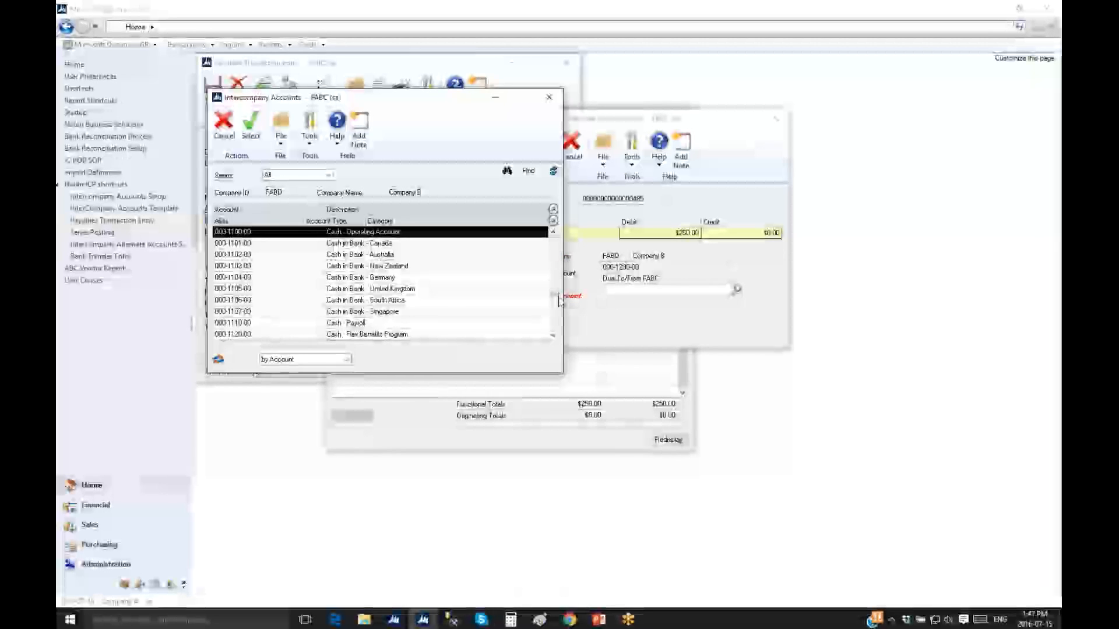
{"action": "left_click_drag", "start_coordinate": [559, 300], "coordinate": [555, 311]}
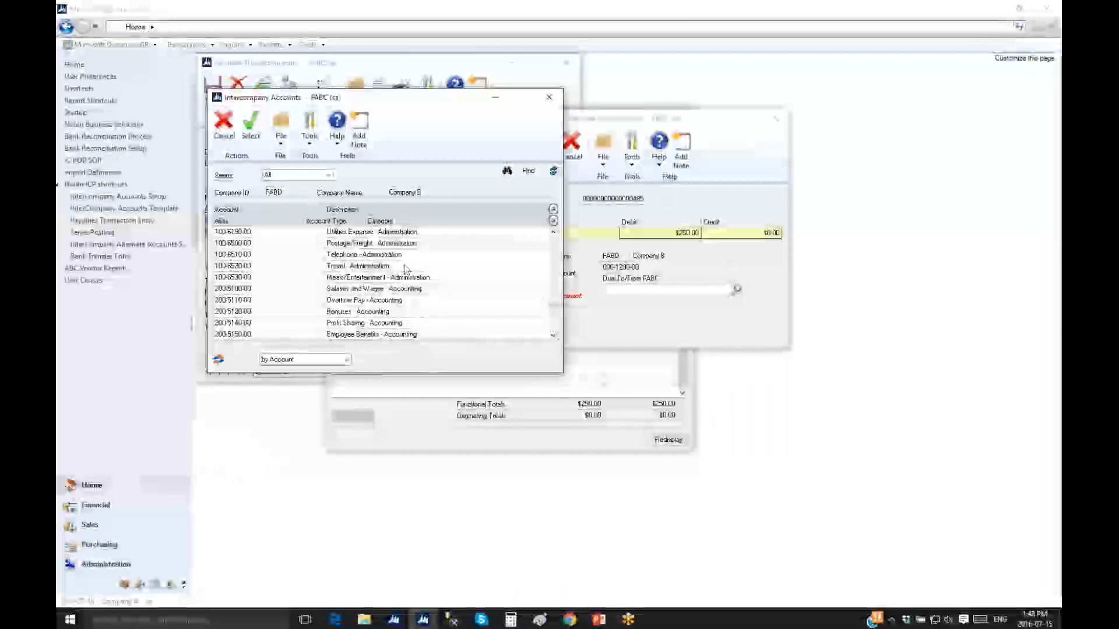
{"action": "double_click", "coordinate": [379, 269]}
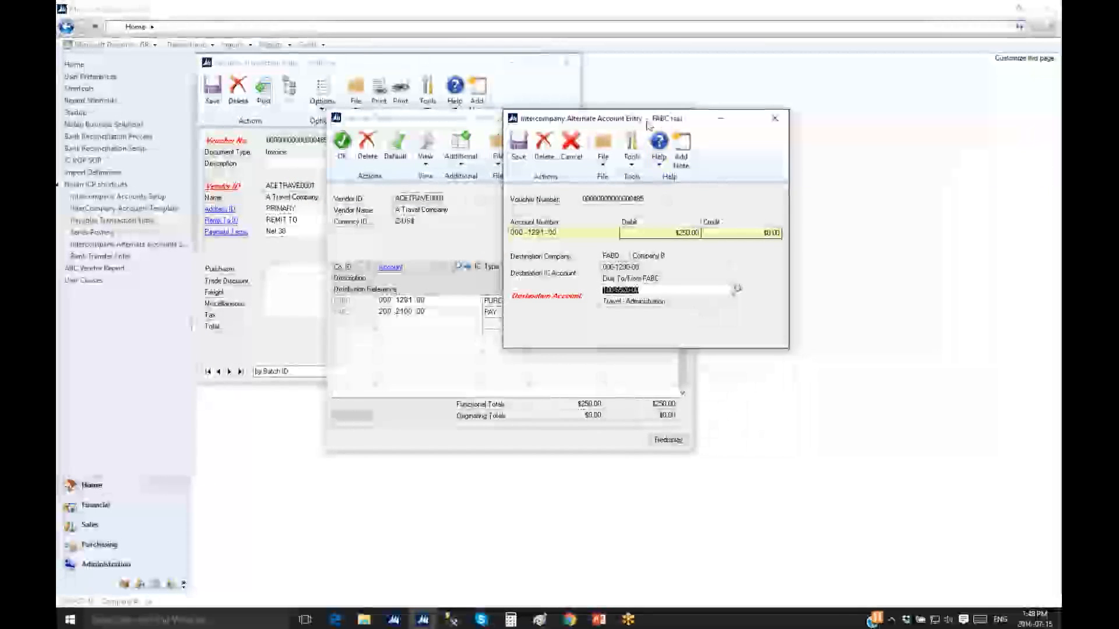
{"action": "left_click", "coordinate": [518, 147]}
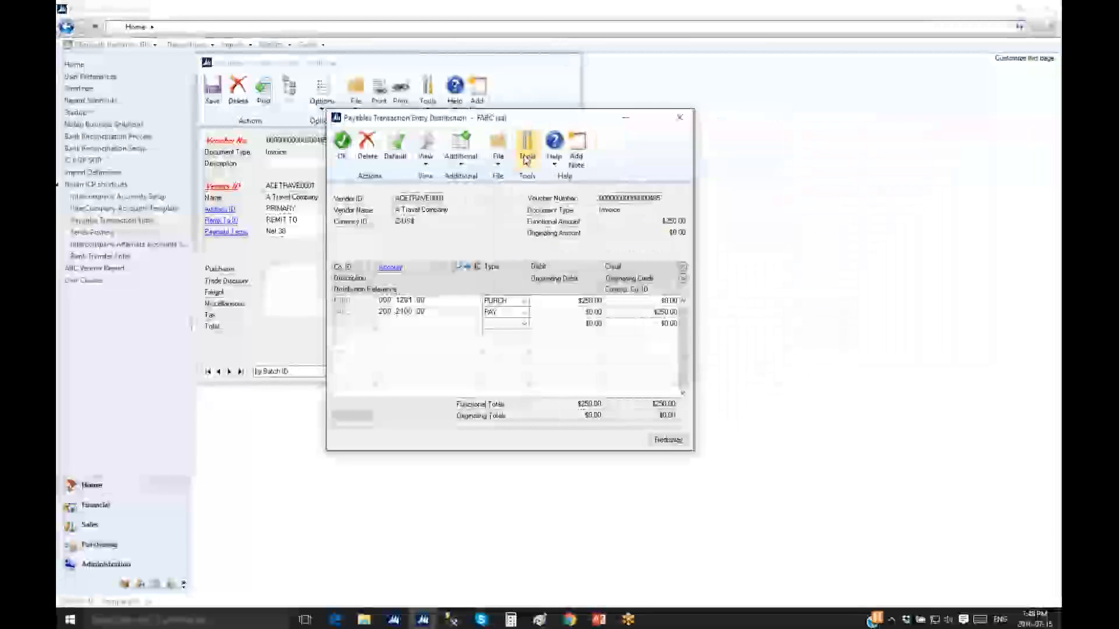
{"action": "left_click", "coordinate": [342, 143]}
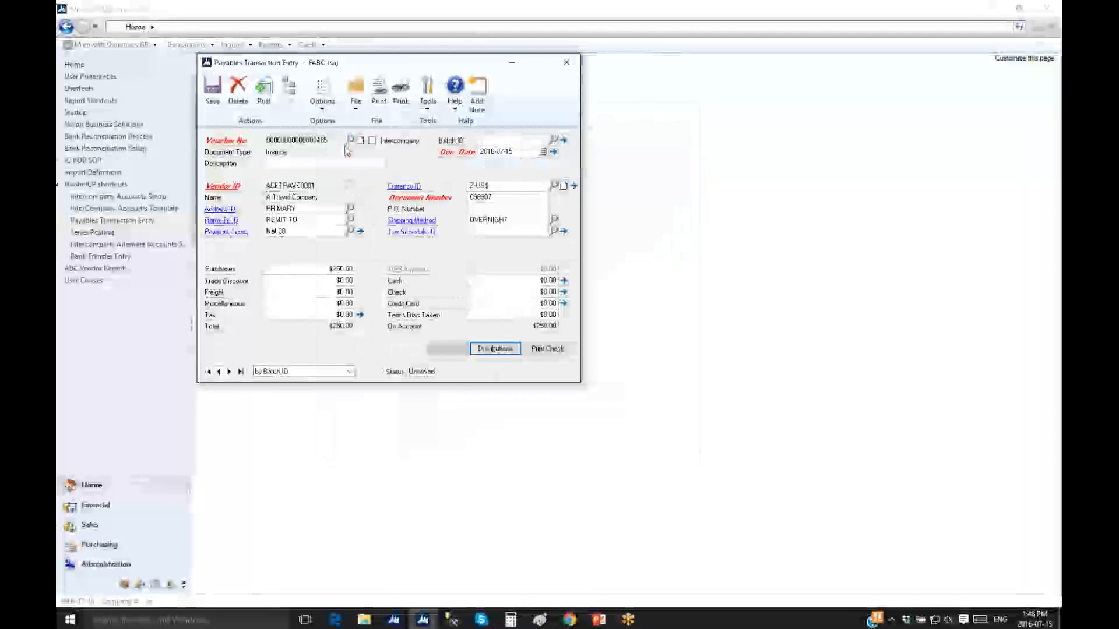
{"action": "left_click", "coordinate": [263, 93]}
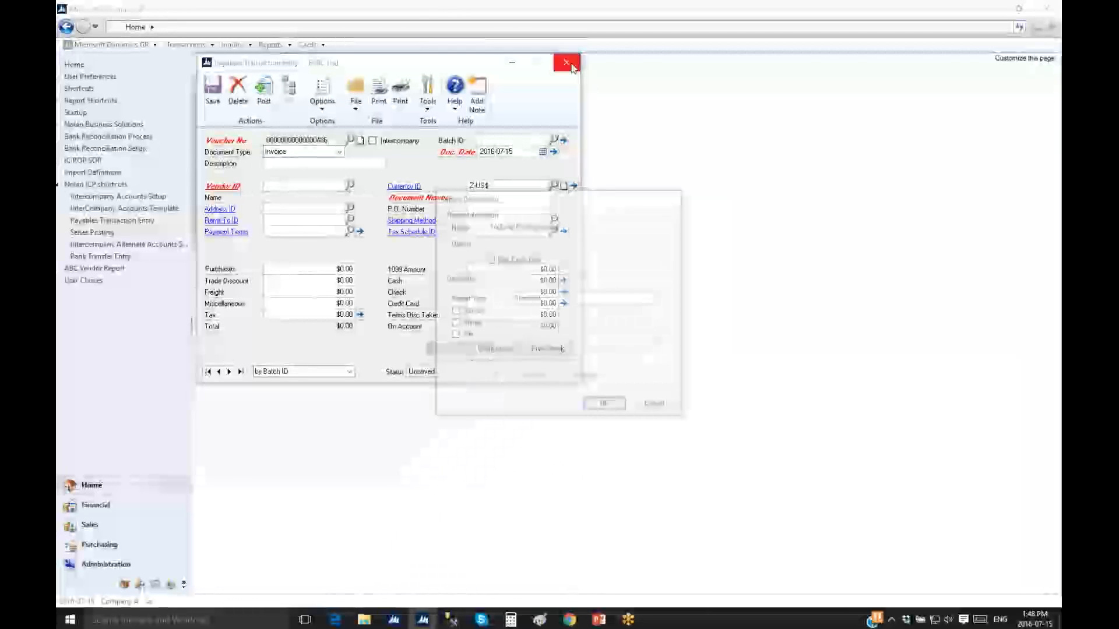
Post batch PMTRX00000030 through Series Posting with its General Posting Journal sent to screen
{"action": "left_click", "coordinate": [661, 410]}
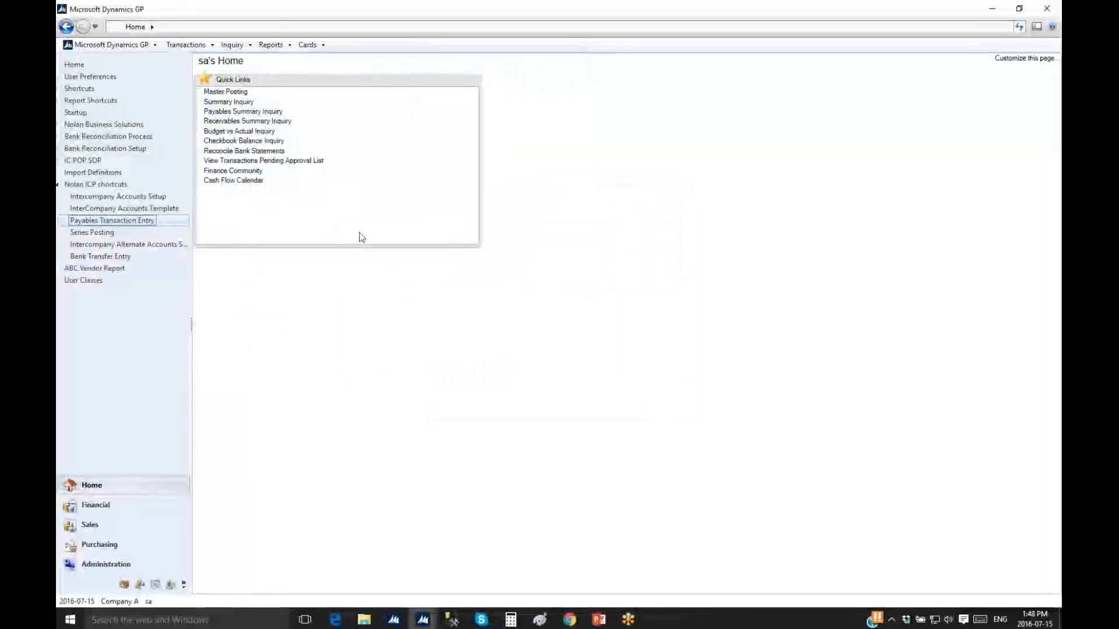
{"action": "left_click", "coordinate": [114, 232]}
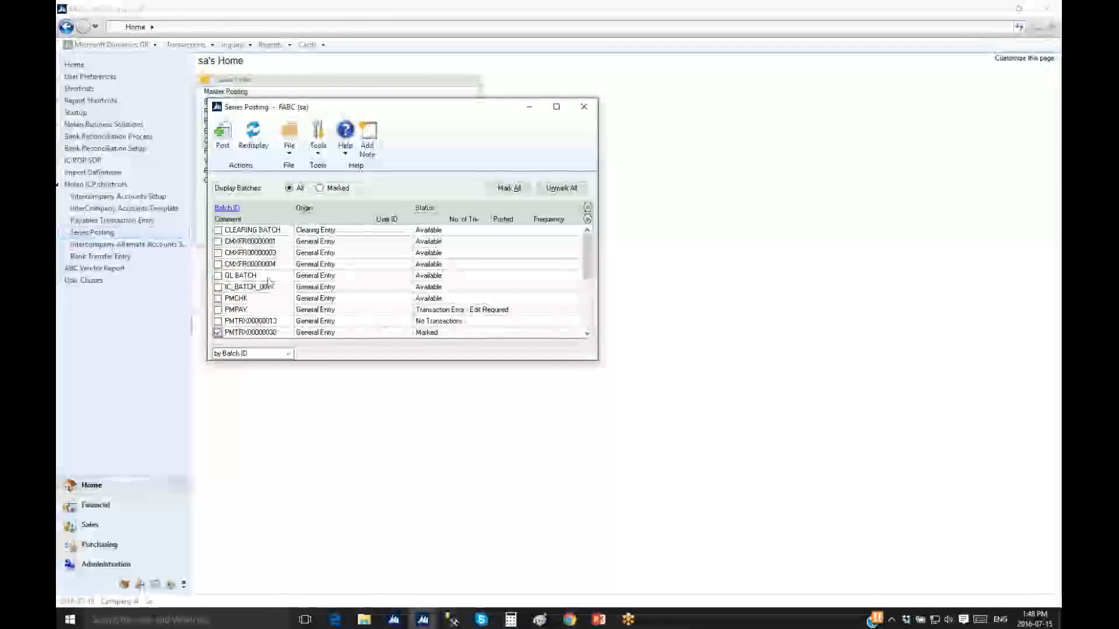
{"action": "left_click", "coordinate": [223, 135]}
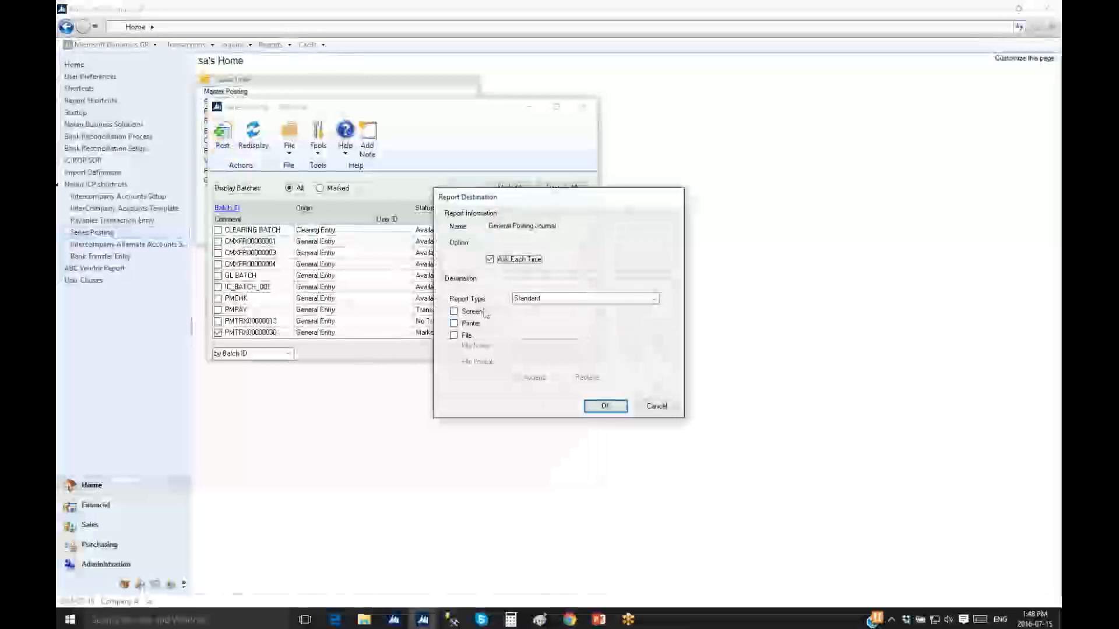
{"action": "left_click", "coordinate": [605, 406]}
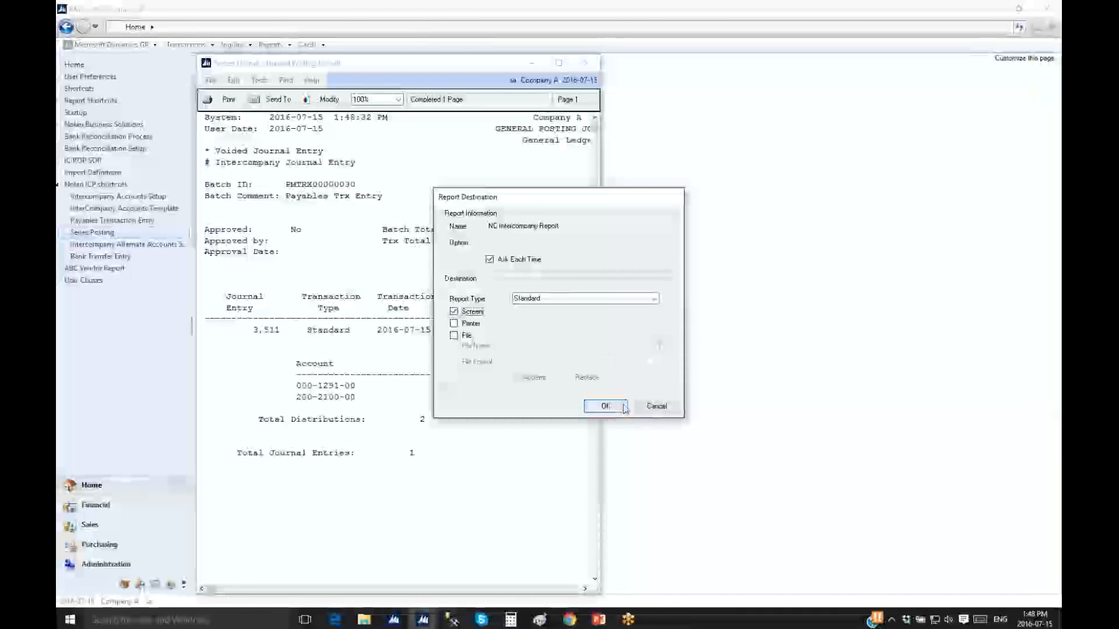
Review the General Posting Journal and the NC Intercompany Report showing journal 3511 exported as 3472, then close both
{"action": "left_click", "coordinate": [605, 406]}
{"action": "left_click_drag", "start_coordinate": [601, 397], "coordinate": [978, 395]}
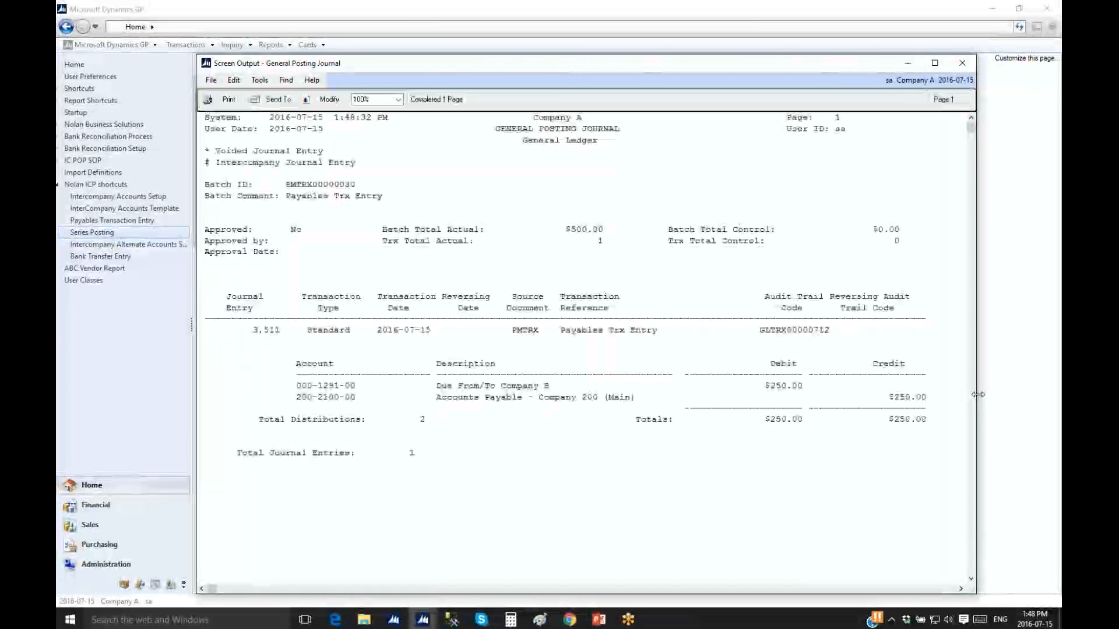
{"action": "left_click_drag", "start_coordinate": [663, 66], "coordinate": [638, 36]}
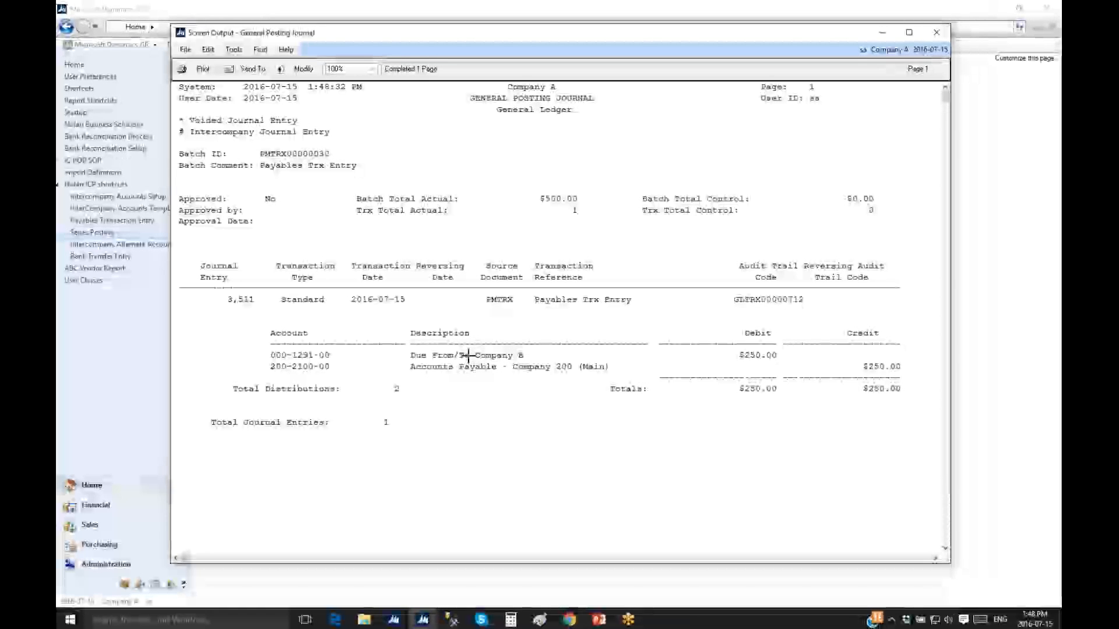
{"action": "left_click", "coordinate": [937, 34]}
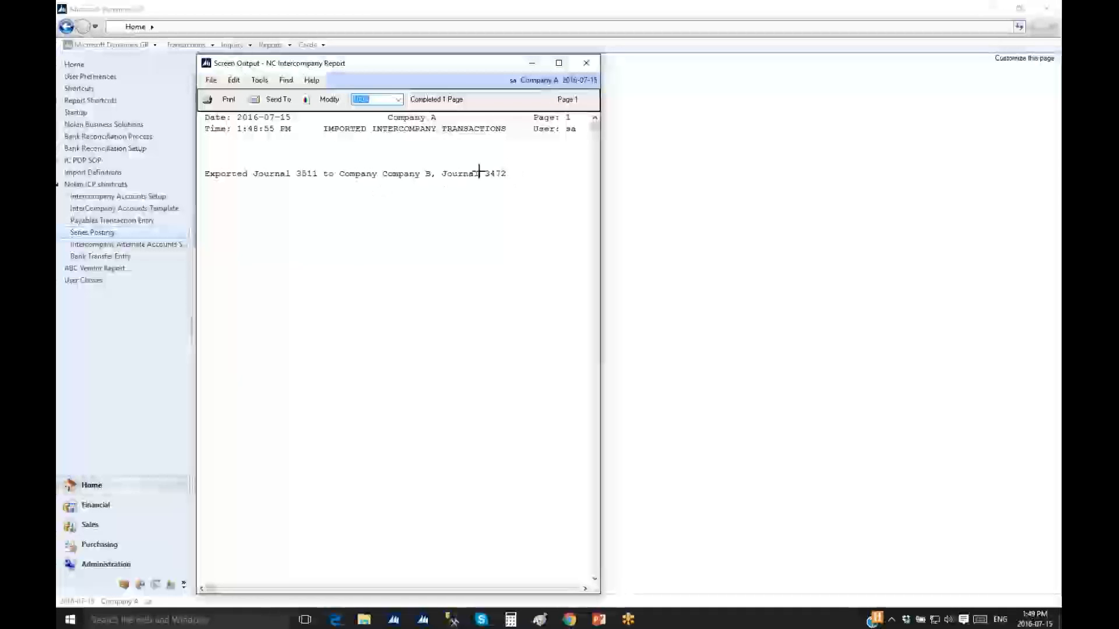
{"action": "left_click", "coordinate": [587, 64]}
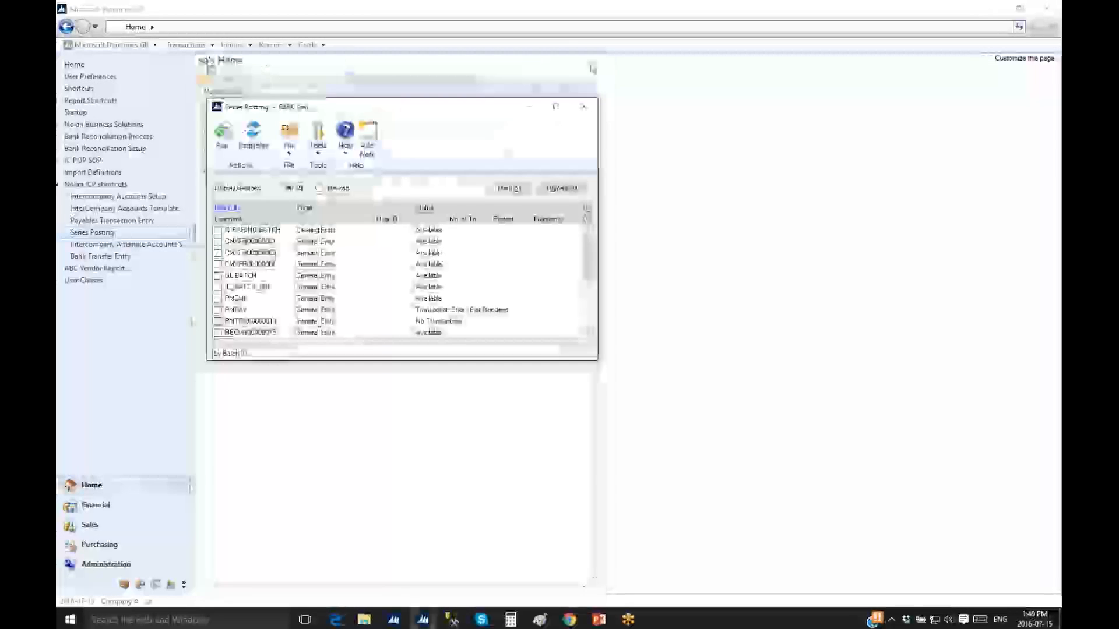
In Company B, inquire on account 100-6520-00 and select its 2016-07-15 transaction
{"action": "left_click", "coordinate": [587, 114]}
{"action": "mouse_move", "coordinate": [421, 622]}
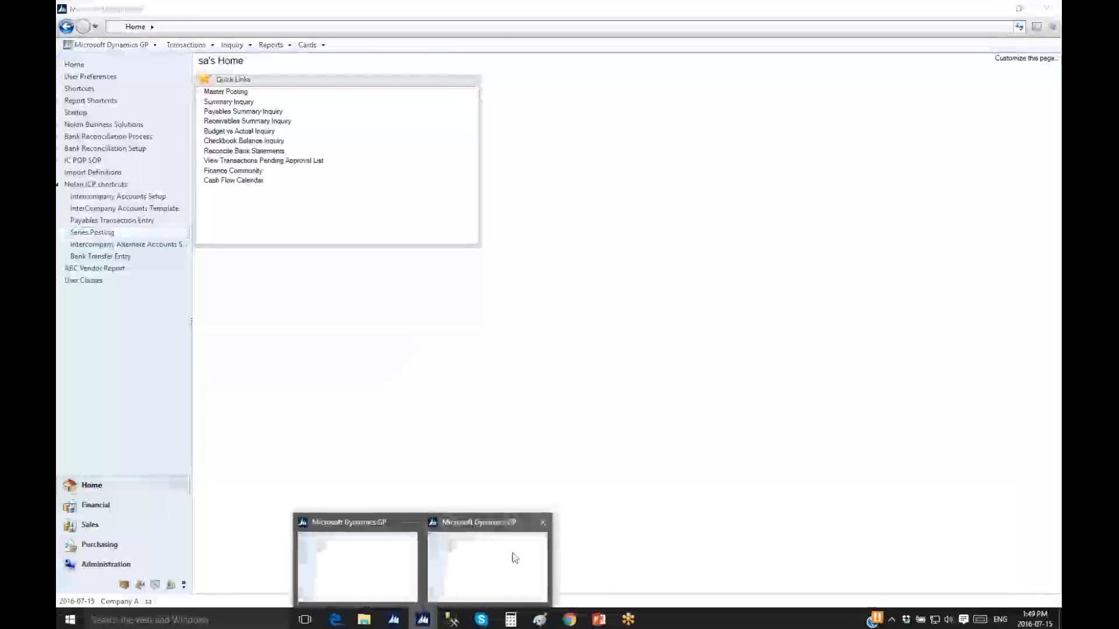
{"action": "left_click", "coordinate": [515, 558]}
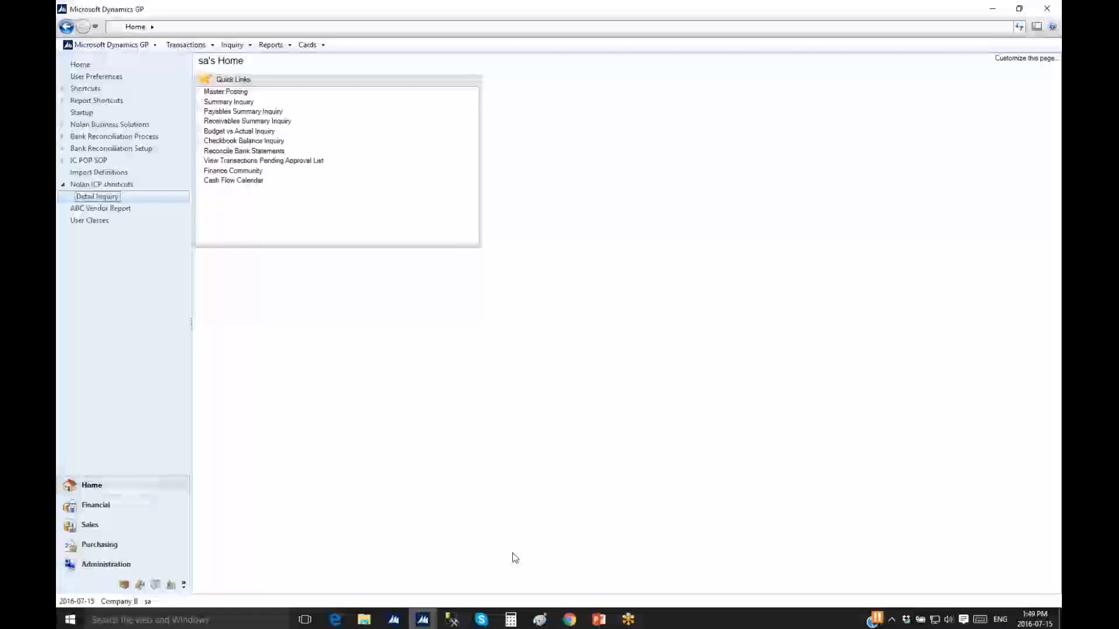
{"action": "left_click", "coordinate": [98, 197]}
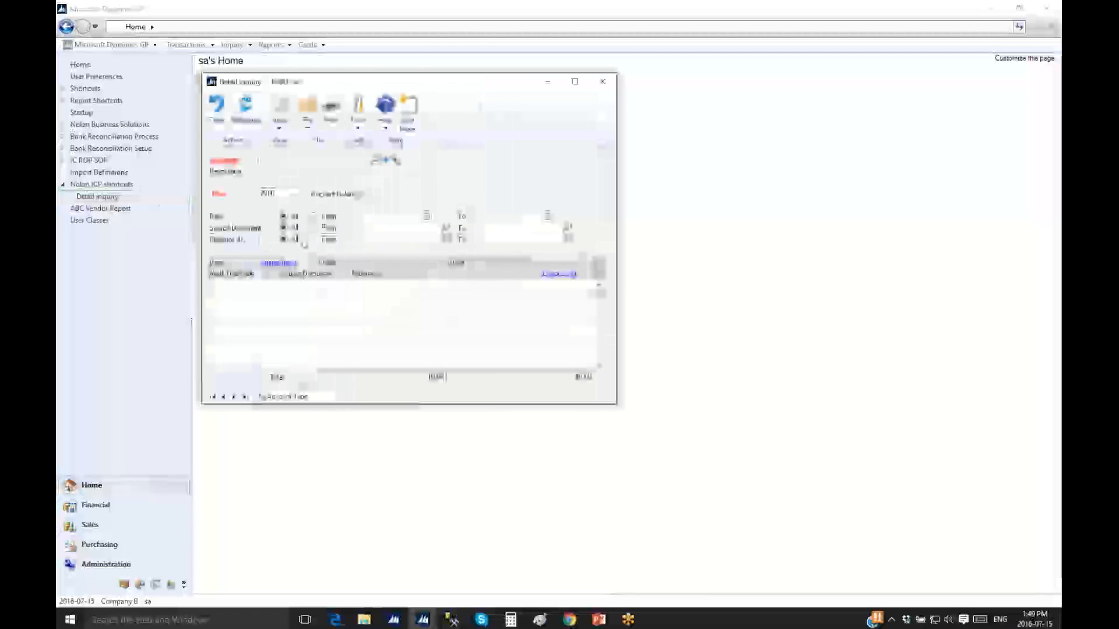
{"action": "type", "text": "110065200"}
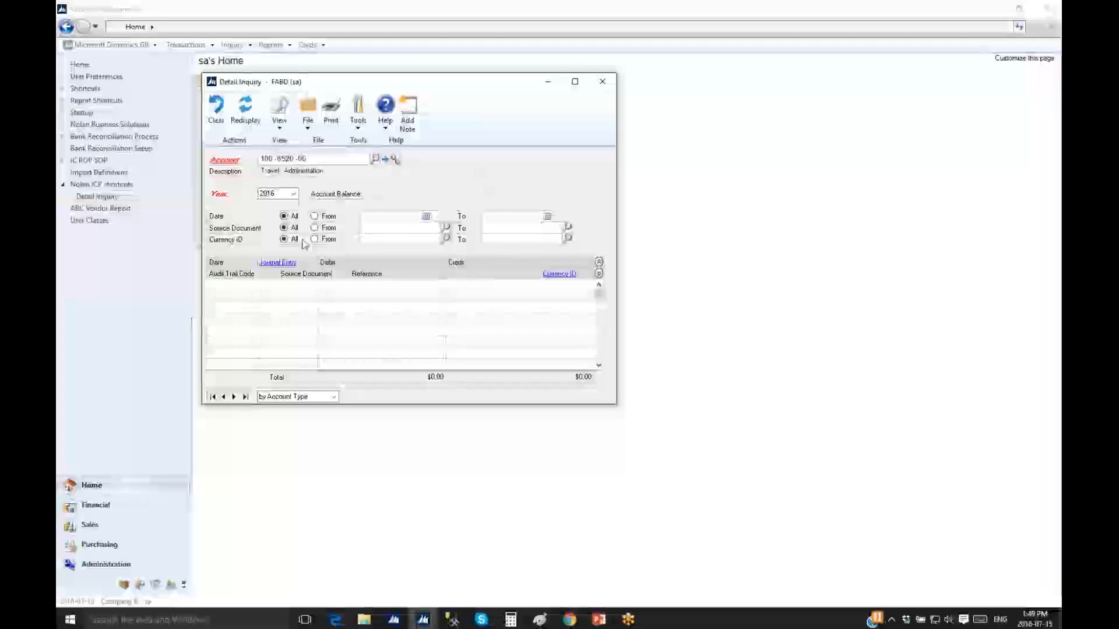
{"action": "left_click", "coordinate": [440, 288]}
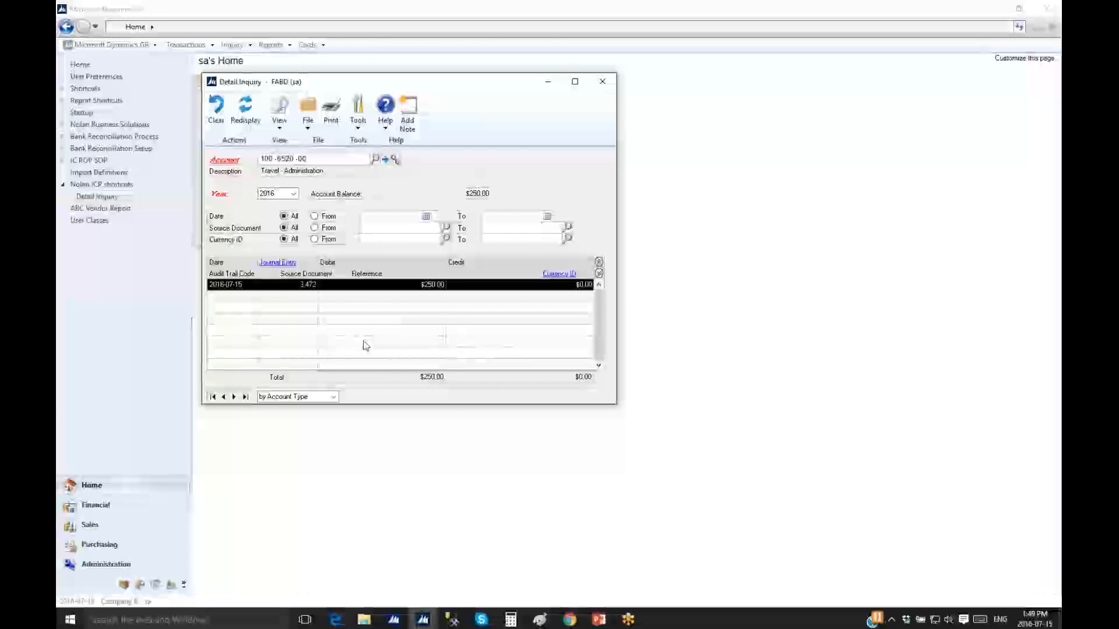
View journal 3472 and its source $250.00 payables invoice, then close all inquiry windows
{"action": "left_click", "coordinate": [292, 263]}
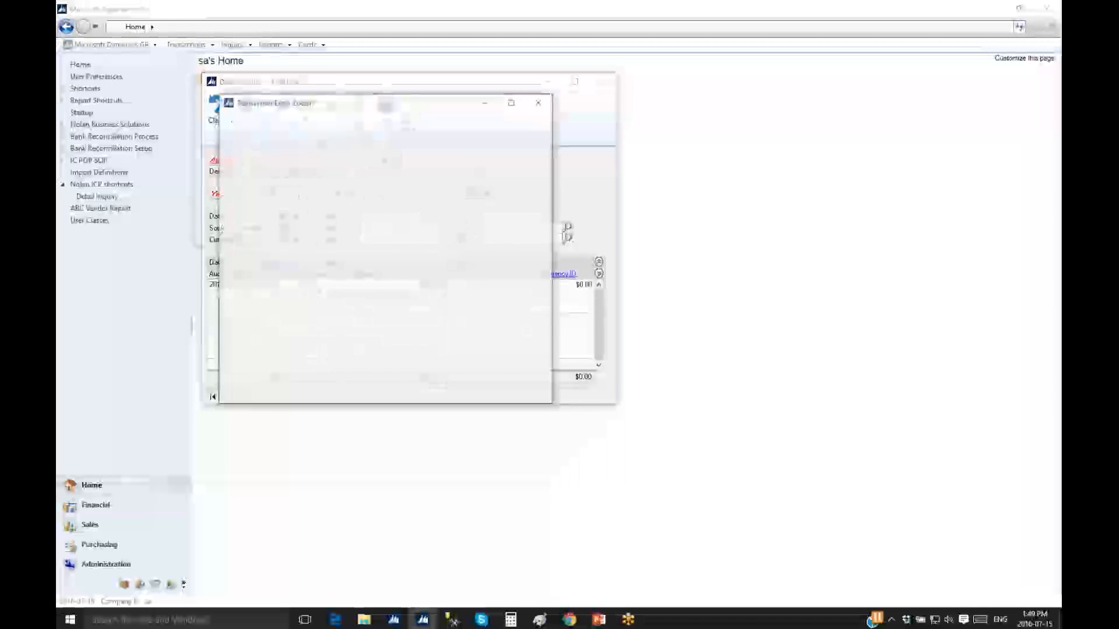
{"action": "left_click_drag", "start_coordinate": [411, 108], "coordinate": [434, 76]}
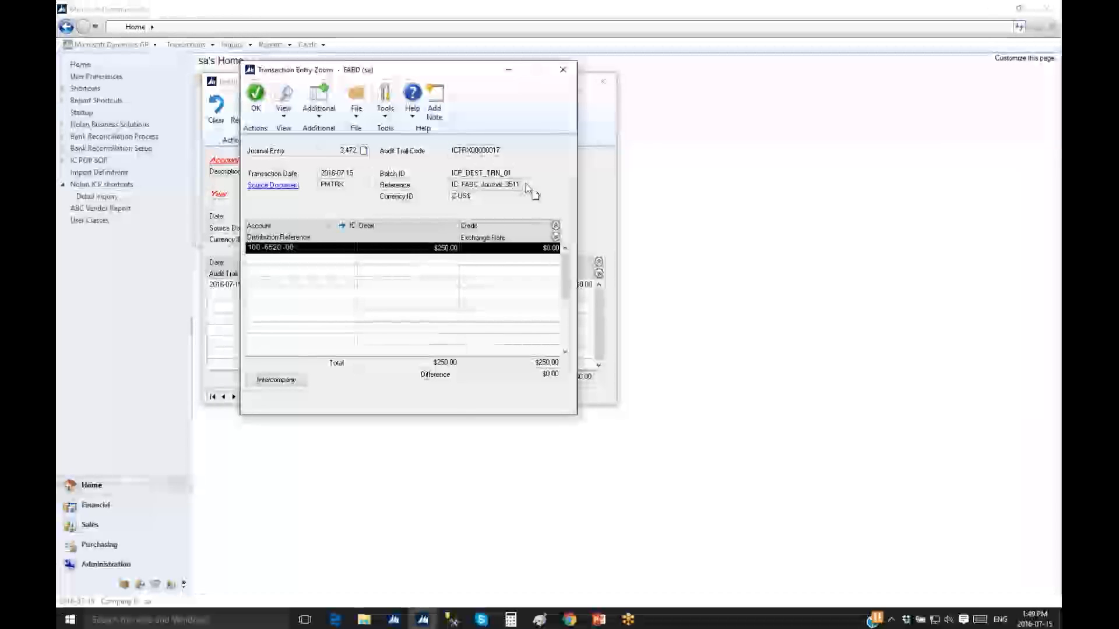
{"action": "left_click", "coordinate": [287, 186]}
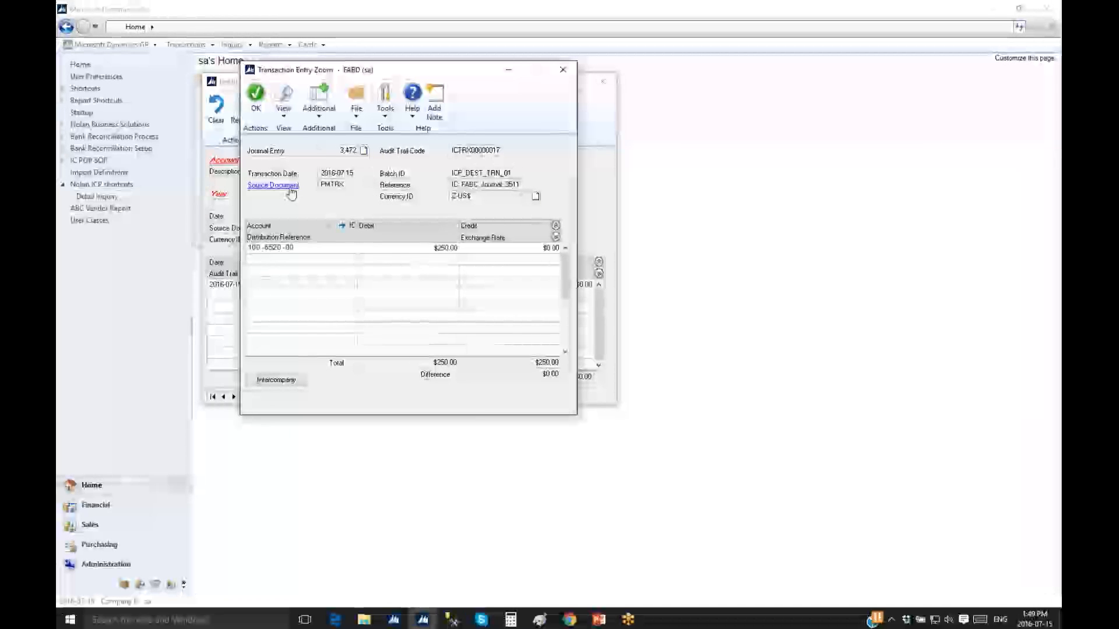
{"action": "left_click_drag", "start_coordinate": [446, 81], "coordinate": [587, 84]}
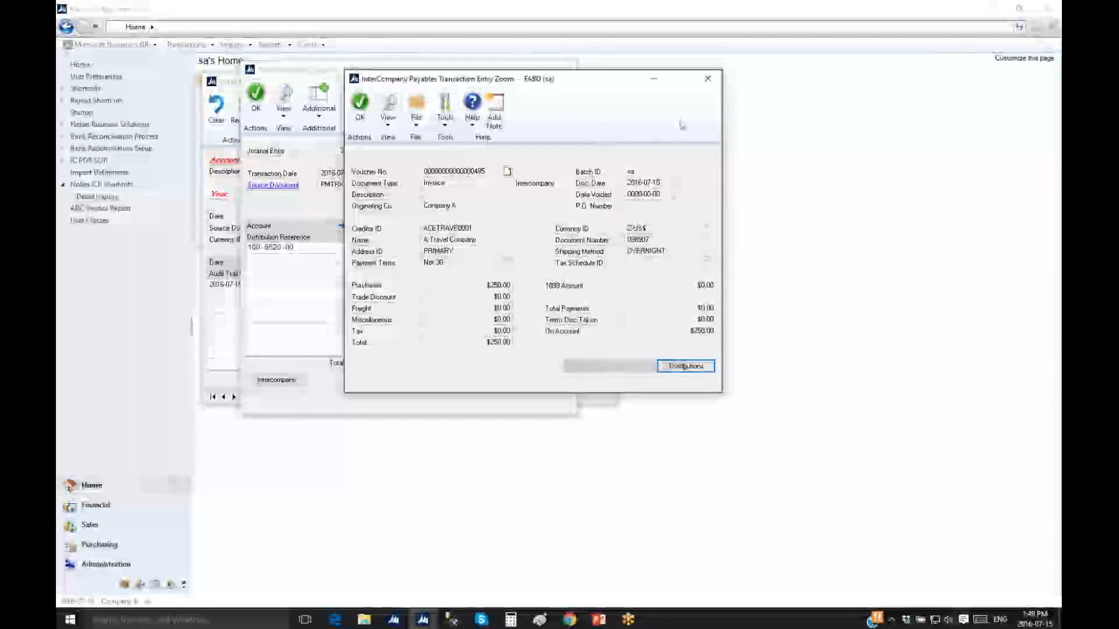
{"action": "left_click", "coordinate": [707, 87]}
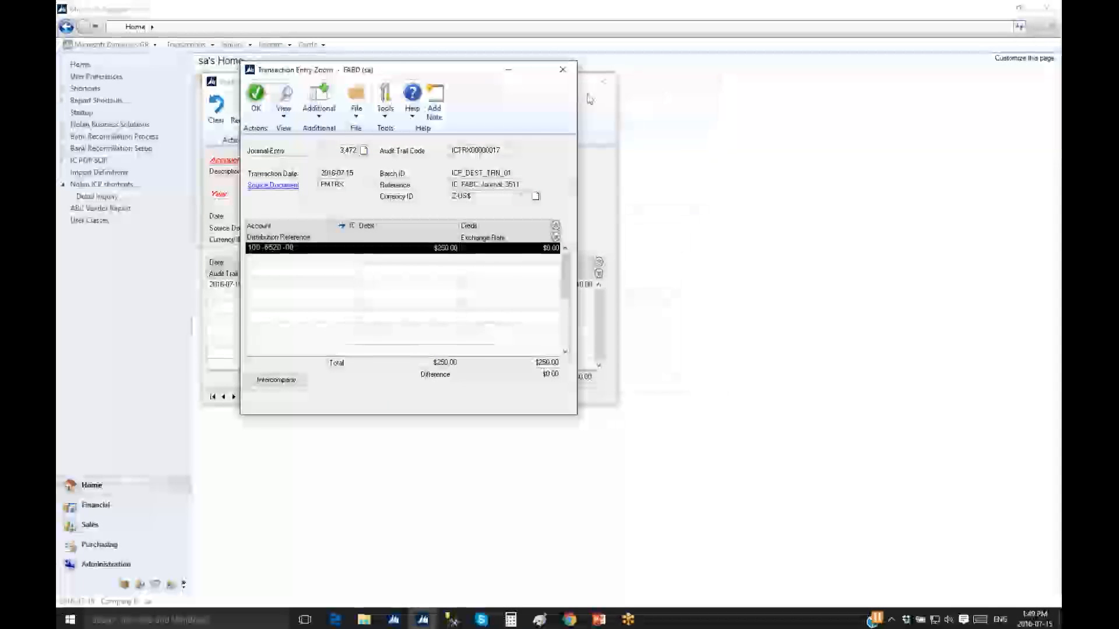
{"action": "left_click", "coordinate": [564, 70]}
{"action": "left_click", "coordinate": [602, 82]}
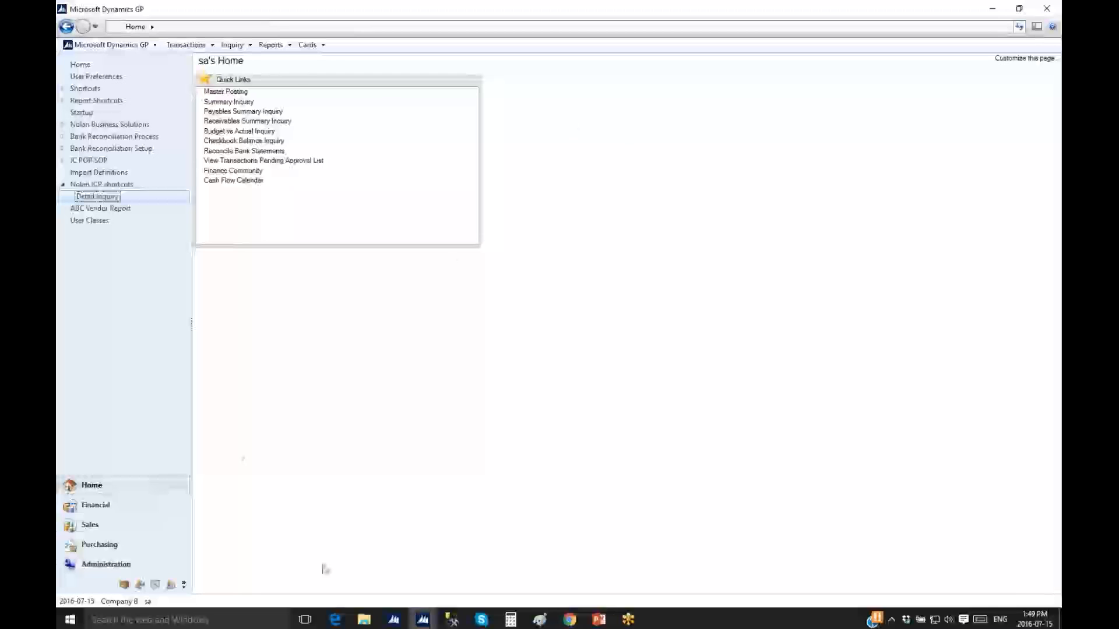
In Company A, start a 2016-07-15 bank transfer from checkbook UPTOWN TRUST with source IC account 000-1291-00
{"action": "mouse_move", "coordinate": [423, 619]}
{"action": "left_click", "coordinate": [388, 588]}
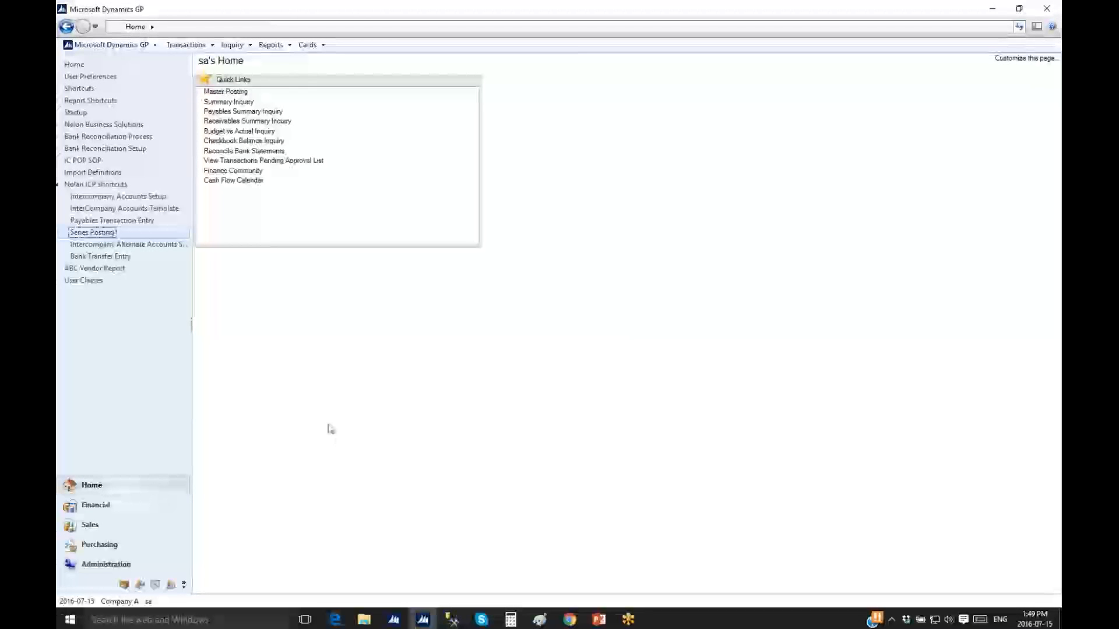
{"action": "left_click", "coordinate": [105, 257]}
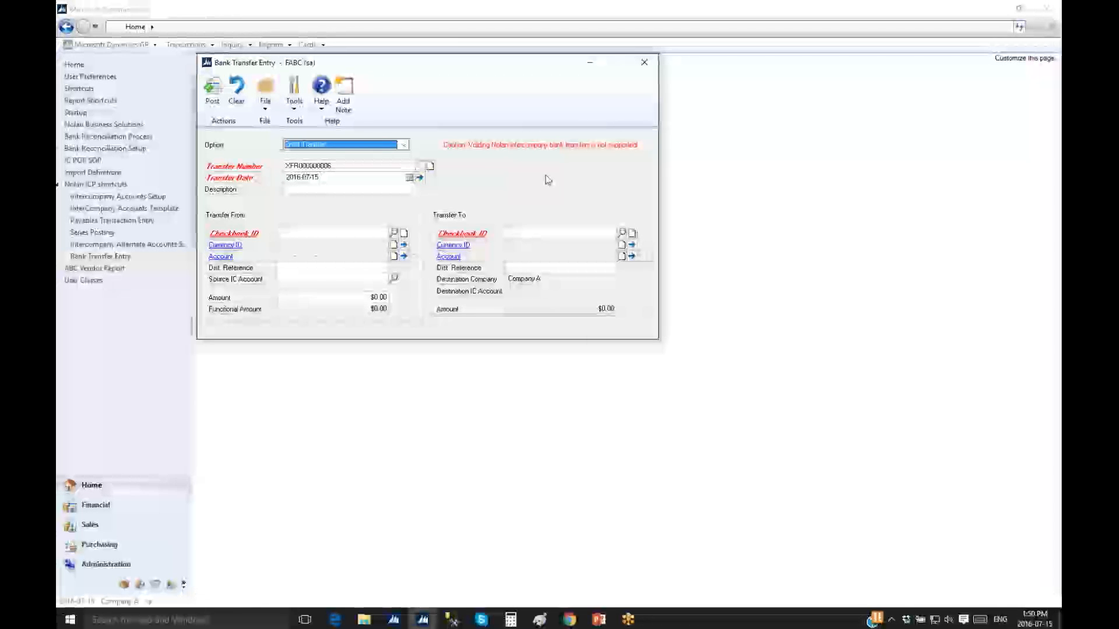
{"action": "key", "text": "Tab"}
{"action": "key", "text": "Tab"}
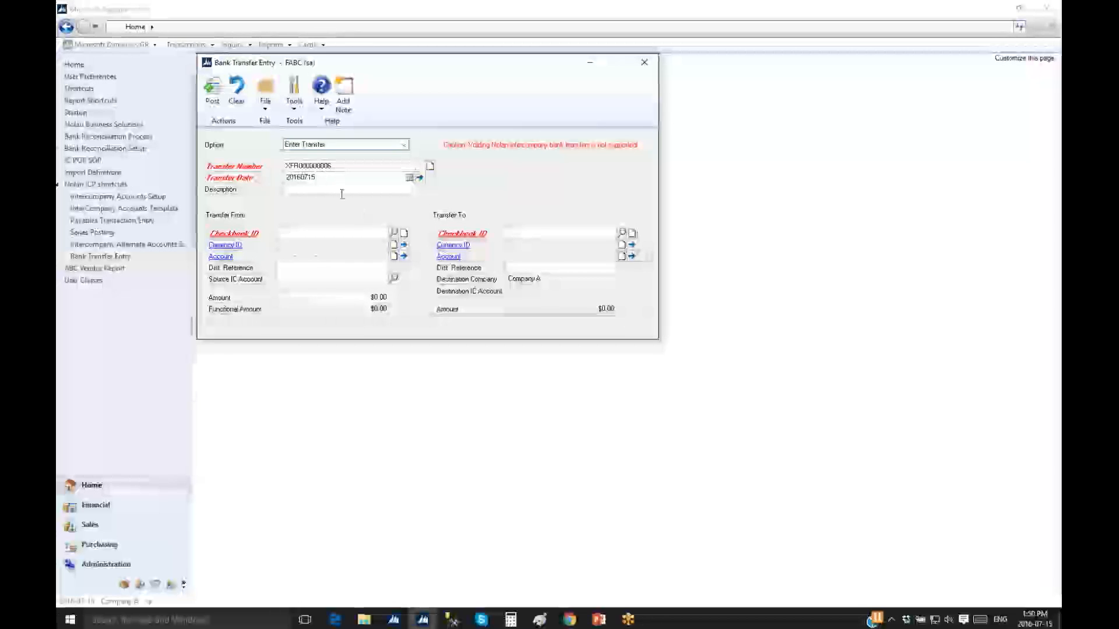
{"action": "left_click", "coordinate": [355, 234]}
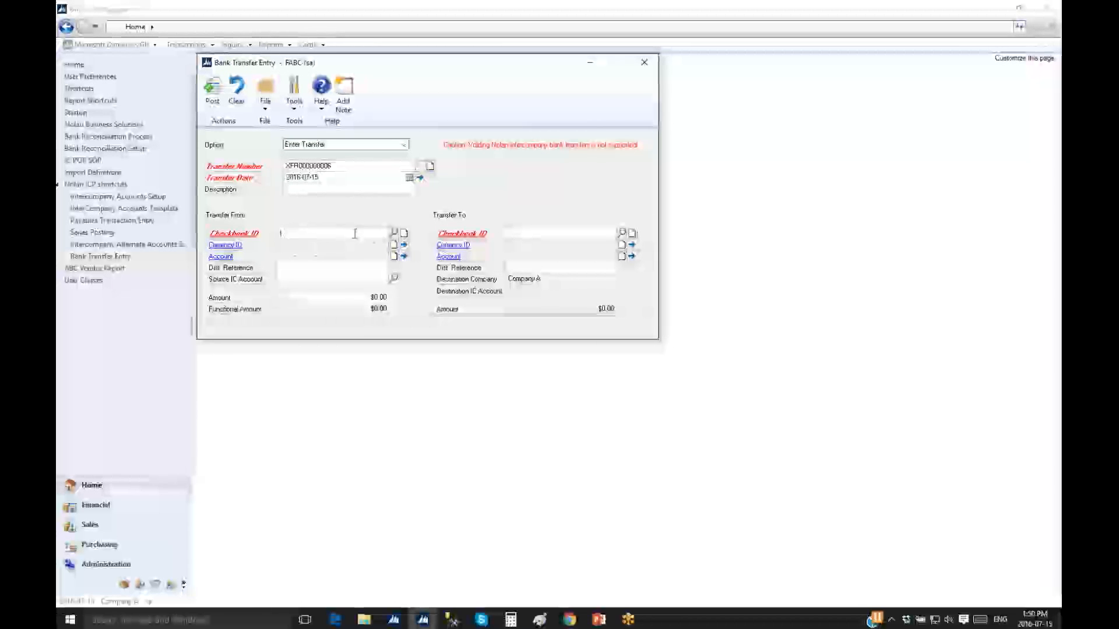
{"action": "left_click", "coordinate": [393, 234]}
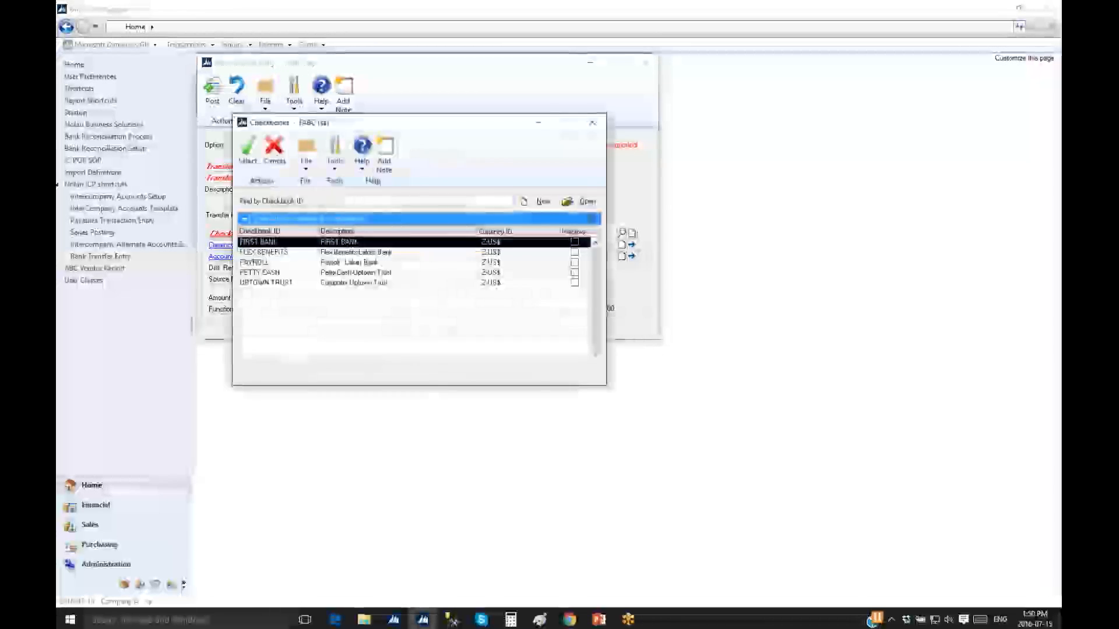
{"action": "double_click", "coordinate": [357, 284]}
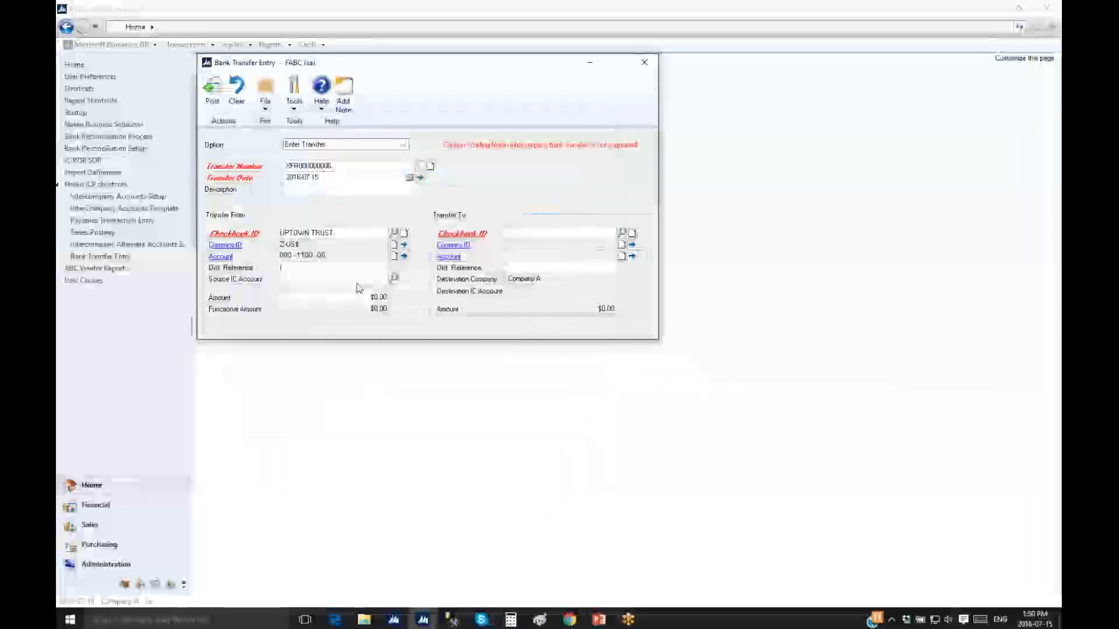
{"action": "key", "text": "Tab"}
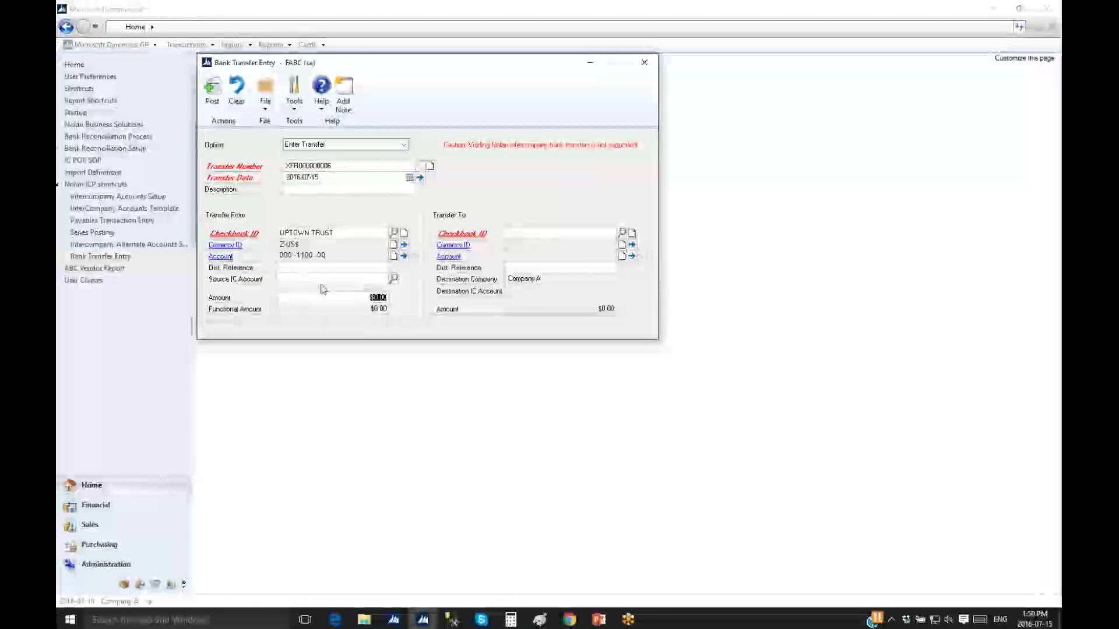
{"action": "key", "text": "Tab"}
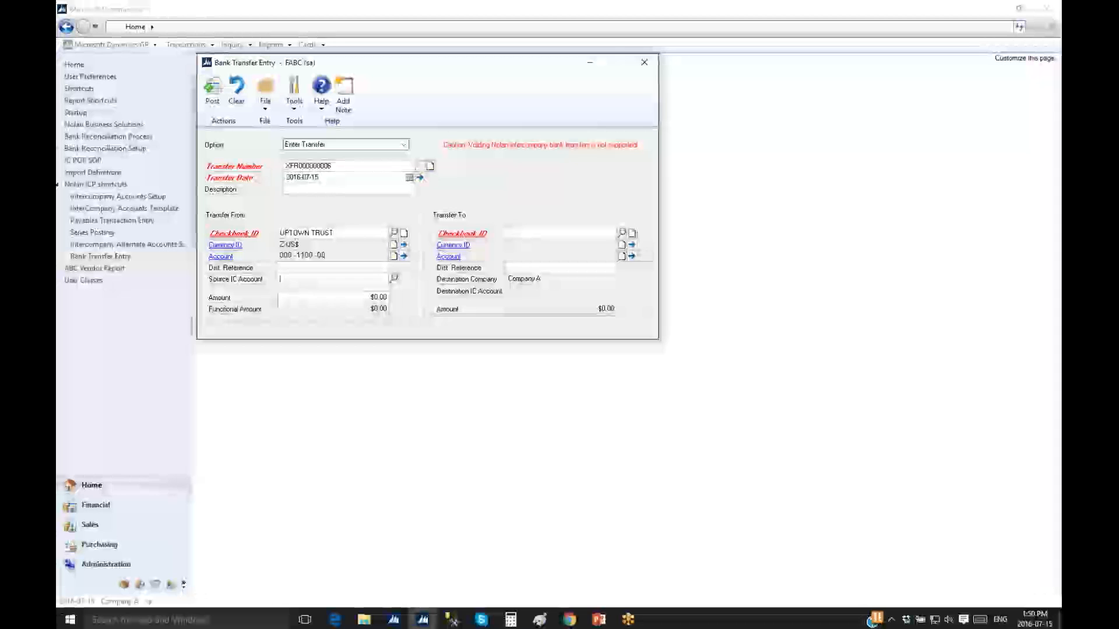
{"action": "type", "text": "000"}
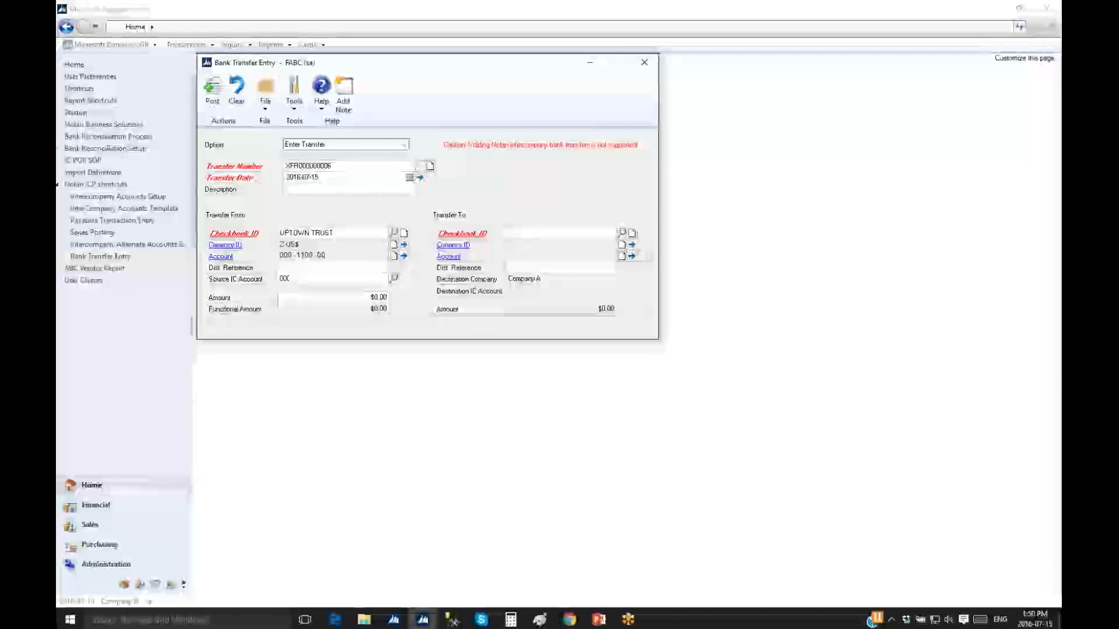
{"action": "type", "text": "-1291-00"}
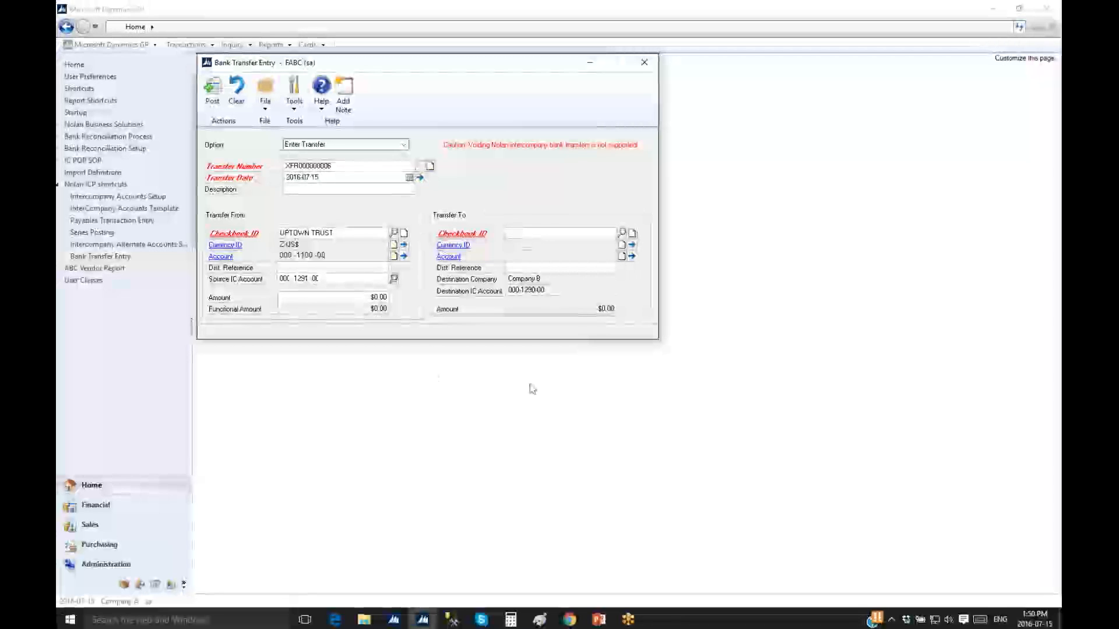
Set the transfer amount to $1,000.00, destined for Company B's PAYROLL checkbook
{"action": "left_click", "coordinate": [353, 299]}
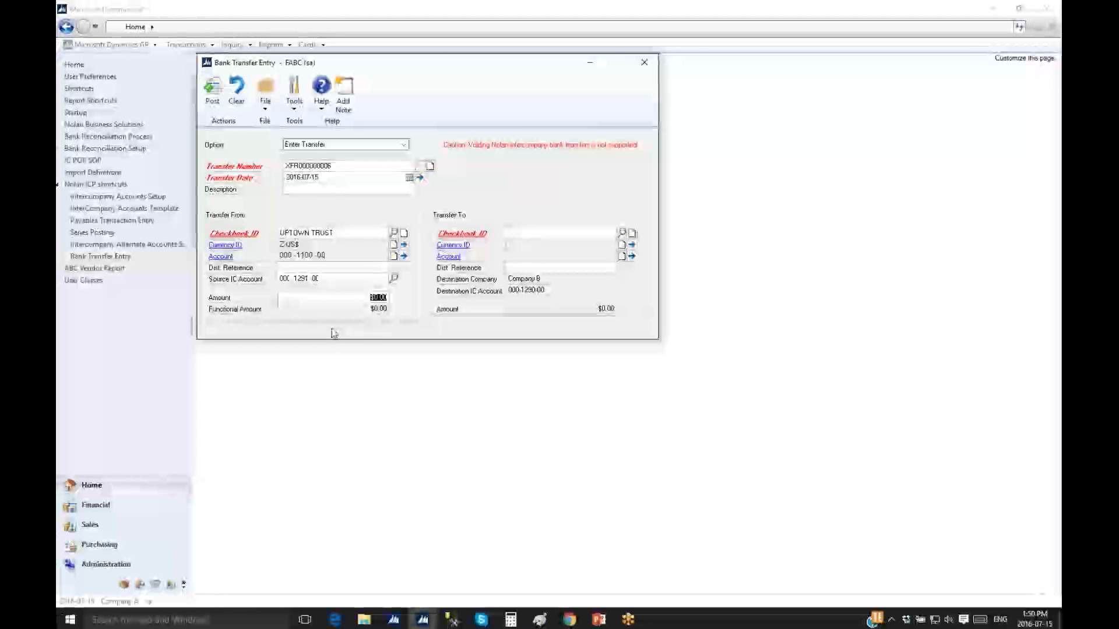
{"action": "type", "text": "1,0"}
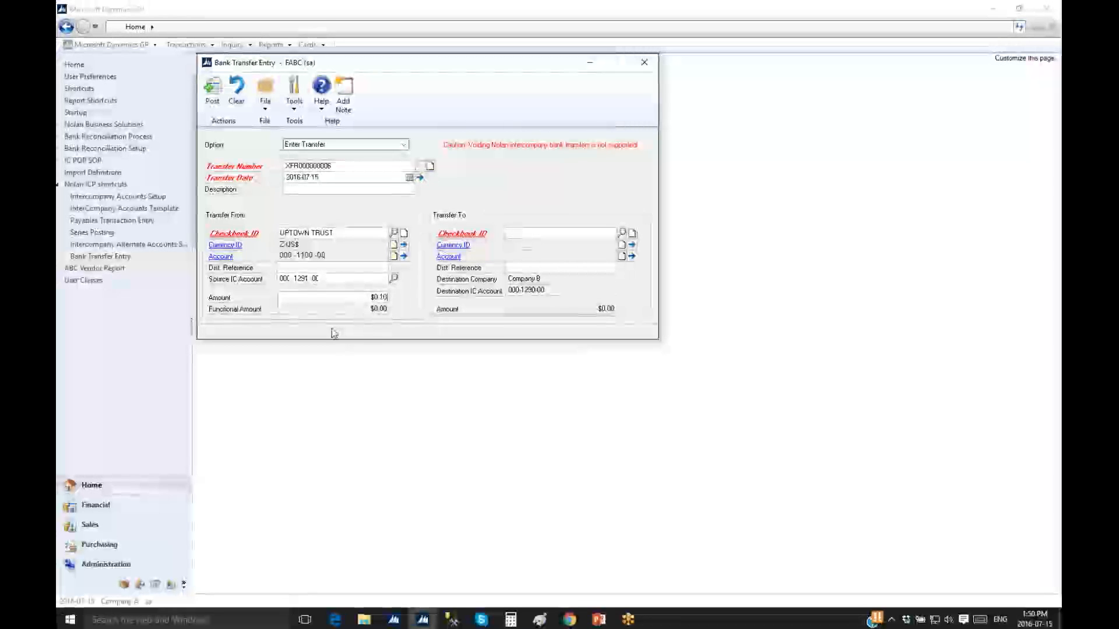
{"action": "type", "text": "00"}
{"action": "key", "text": "Tab"}
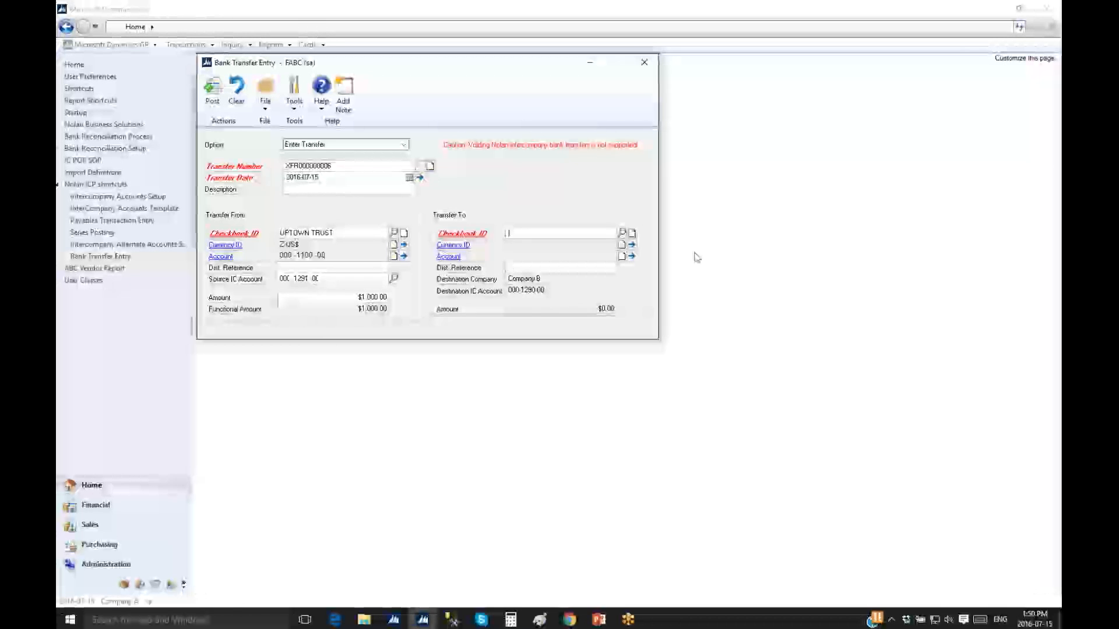
{"action": "left_click", "coordinate": [623, 234]}
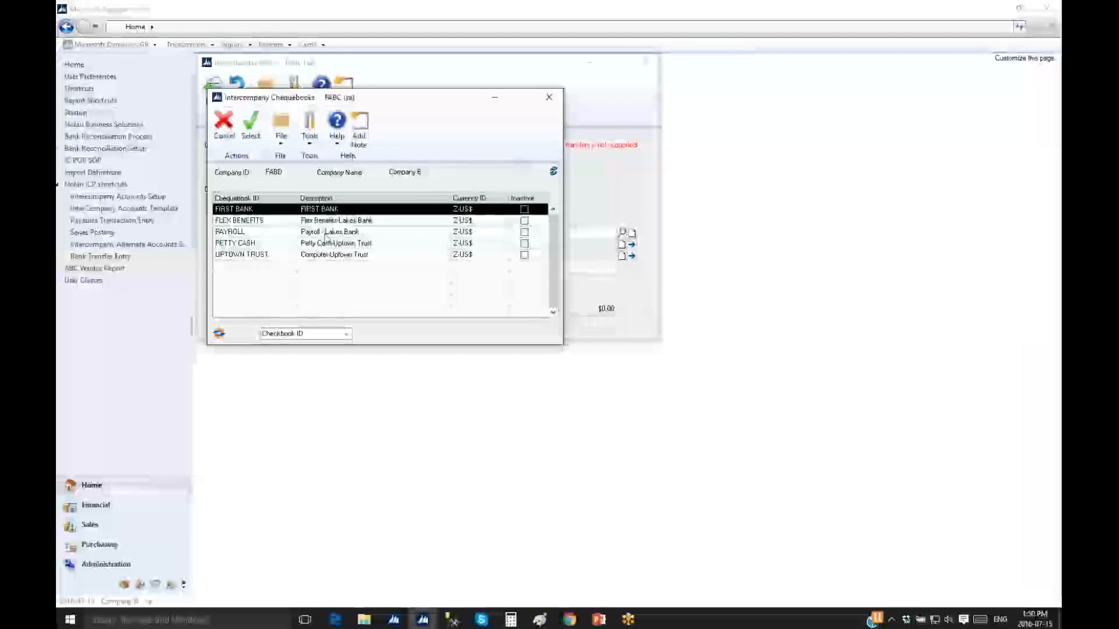
{"action": "left_click", "coordinate": [326, 233]}
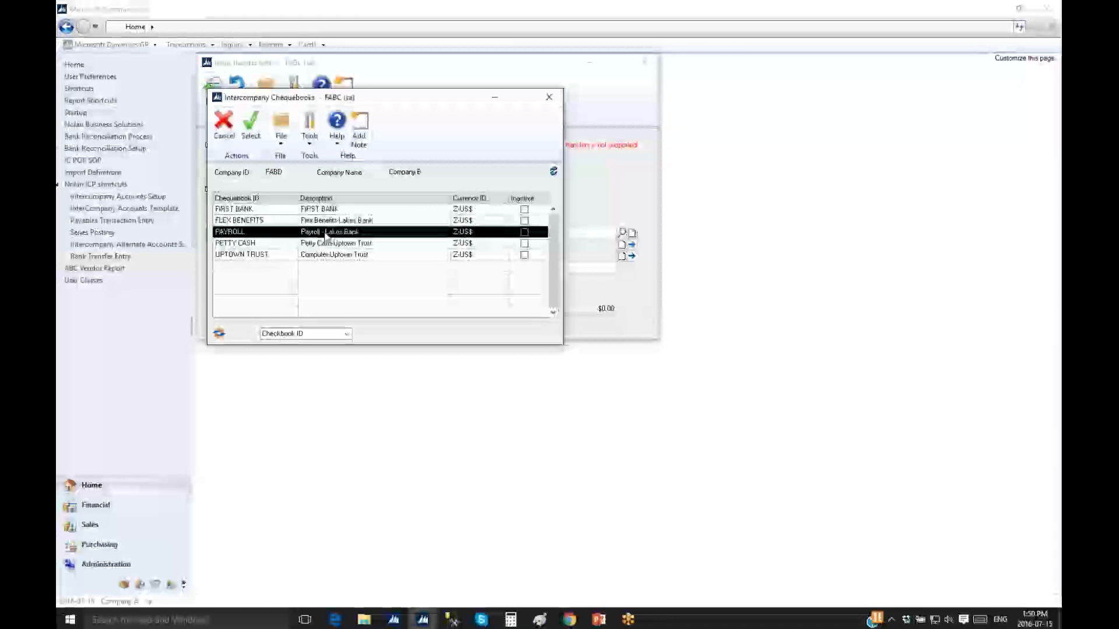
{"action": "left_click", "coordinate": [245, 135]}
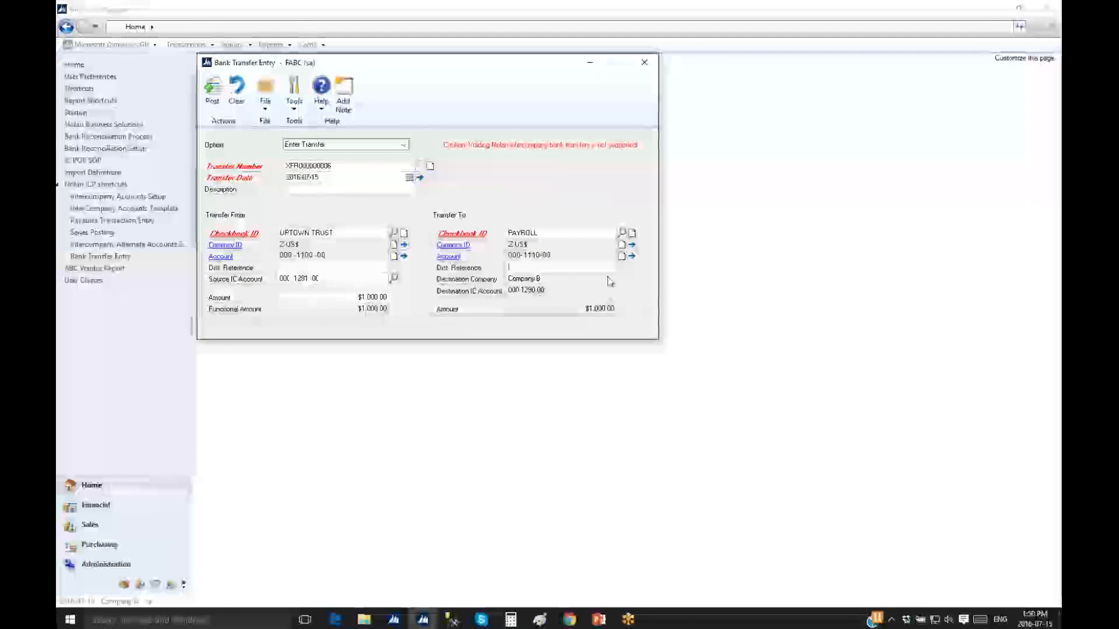
{"action": "left_click", "coordinate": [348, 270]}
{"action": "left_click", "coordinate": [570, 268]}
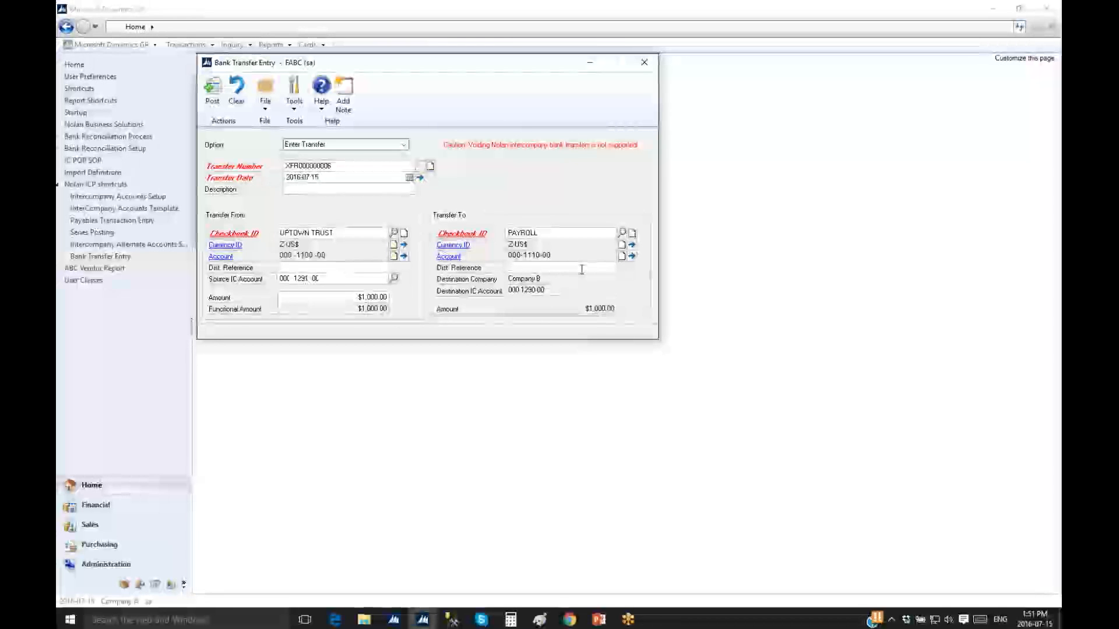
Post transfer XFR000000006 and view its Bank Transfer Posting Journal on screen, widened to all columns
{"action": "left_click", "coordinate": [212, 89]}
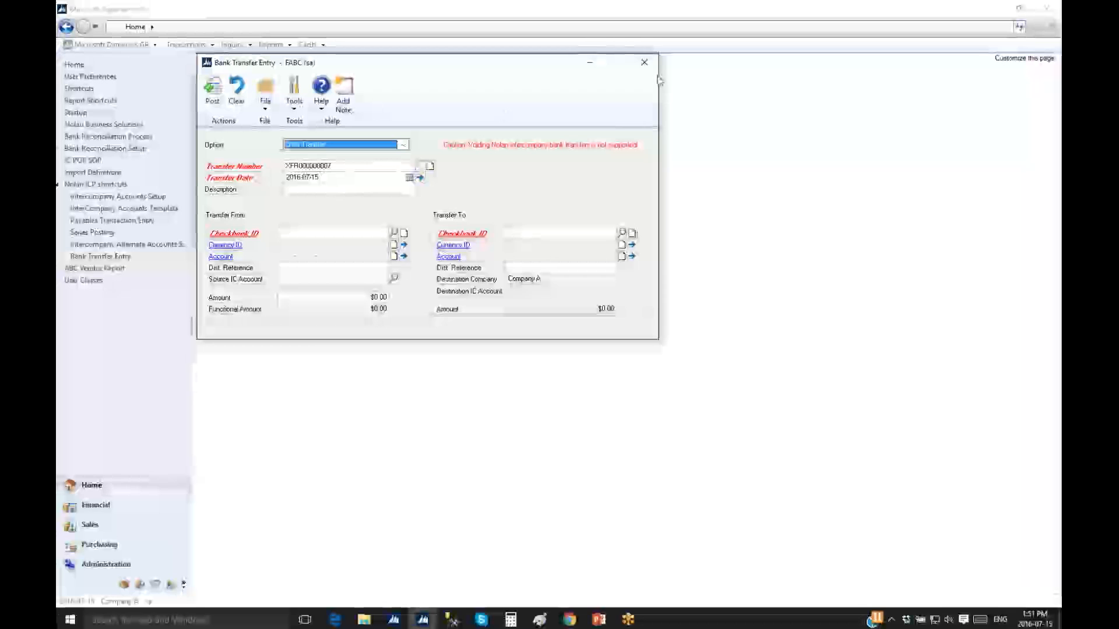
{"action": "left_click", "coordinate": [645, 63]}
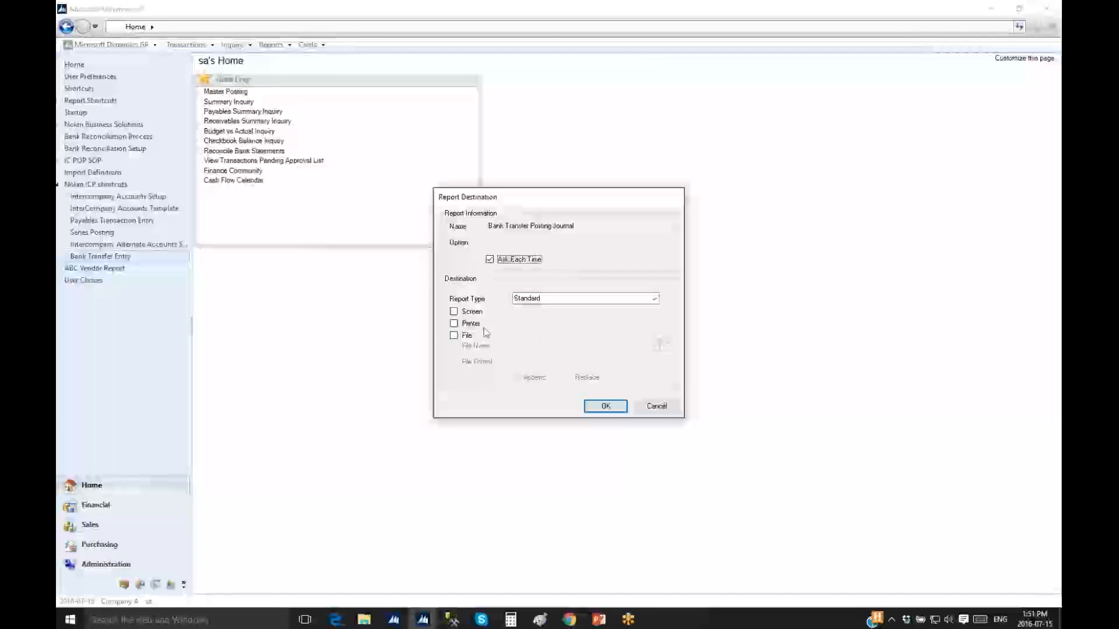
{"action": "left_click", "coordinate": [605, 406]}
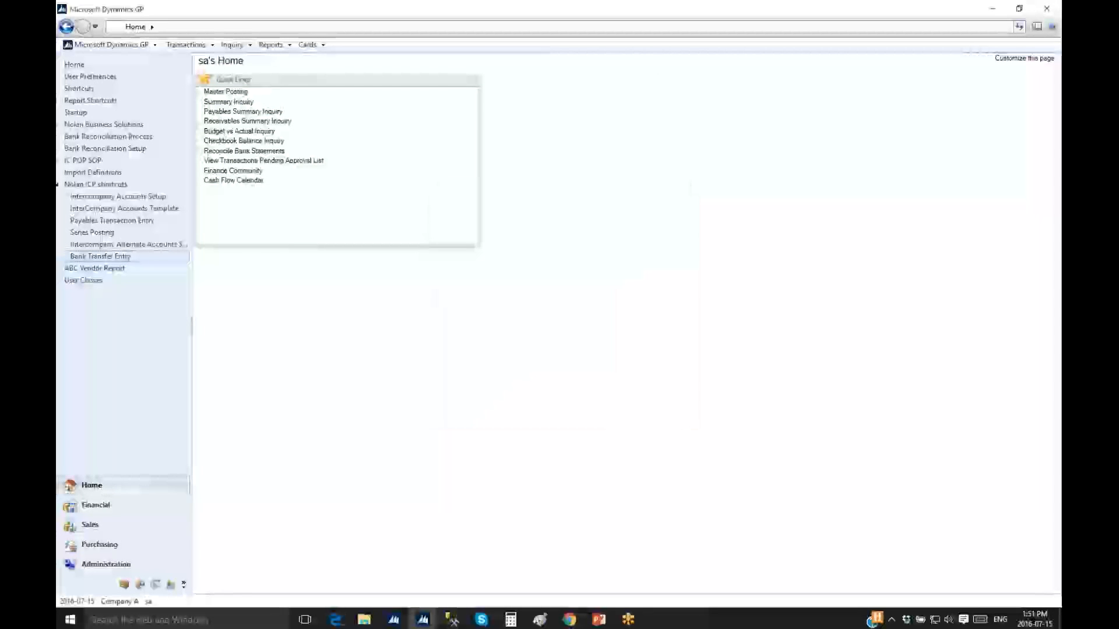
{"action": "left_click_drag", "start_coordinate": [600, 337], "coordinate": [1001, 320]}
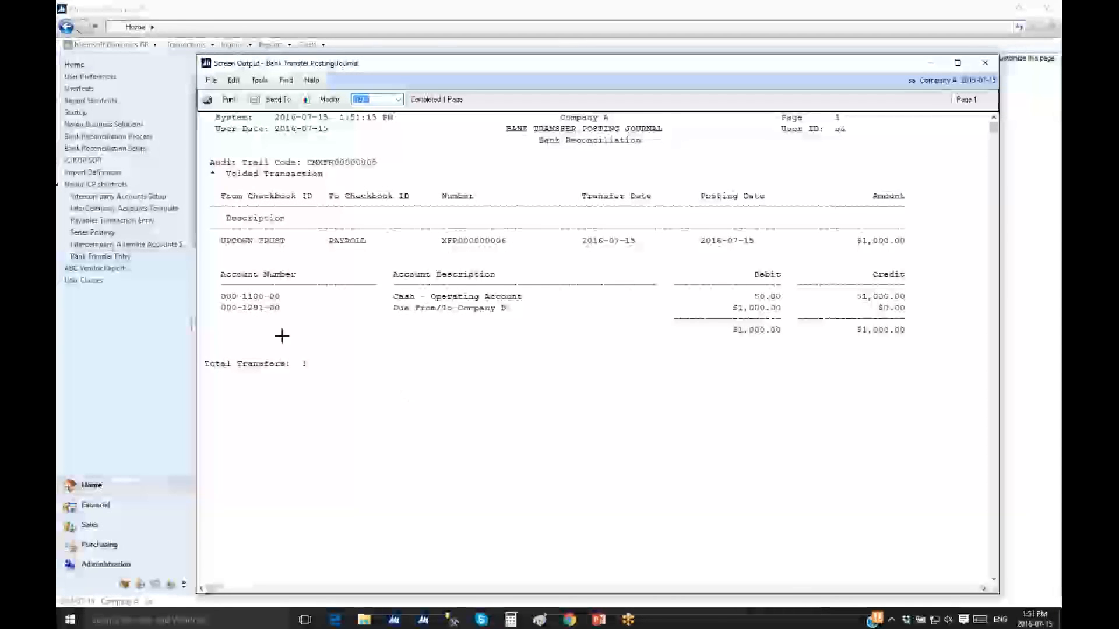